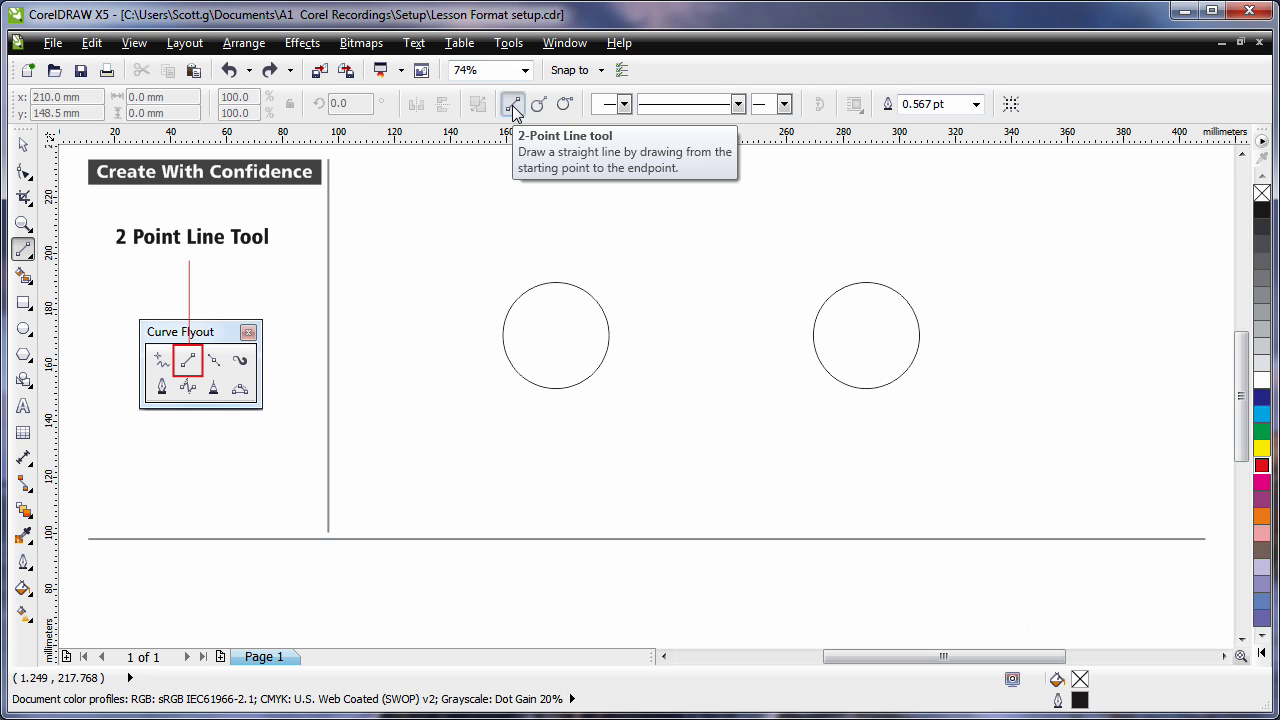
Step: Draw a vertical 2-point line, then a perpendicular line and a tangent line from the left circle
{"action": "left_click_drag", "start_coordinate": [374, 186], "coordinate": [368, 495]}
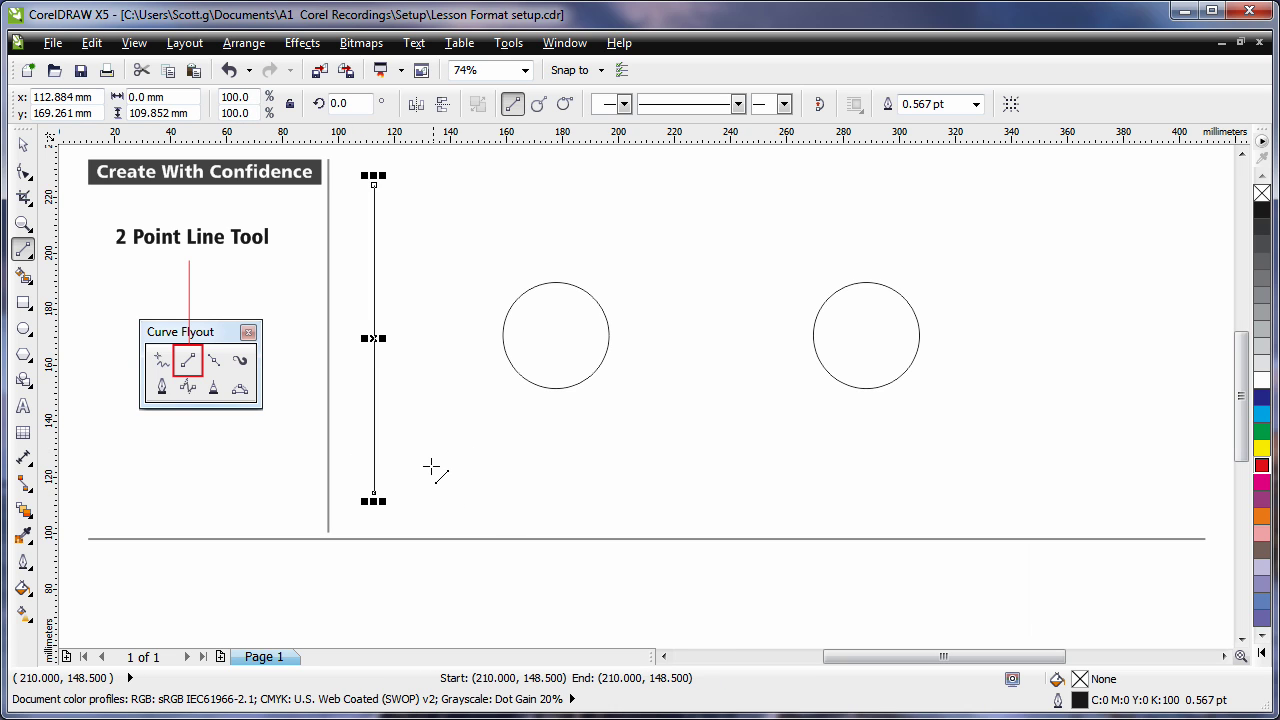
{"action": "left_click", "coordinate": [539, 103]}
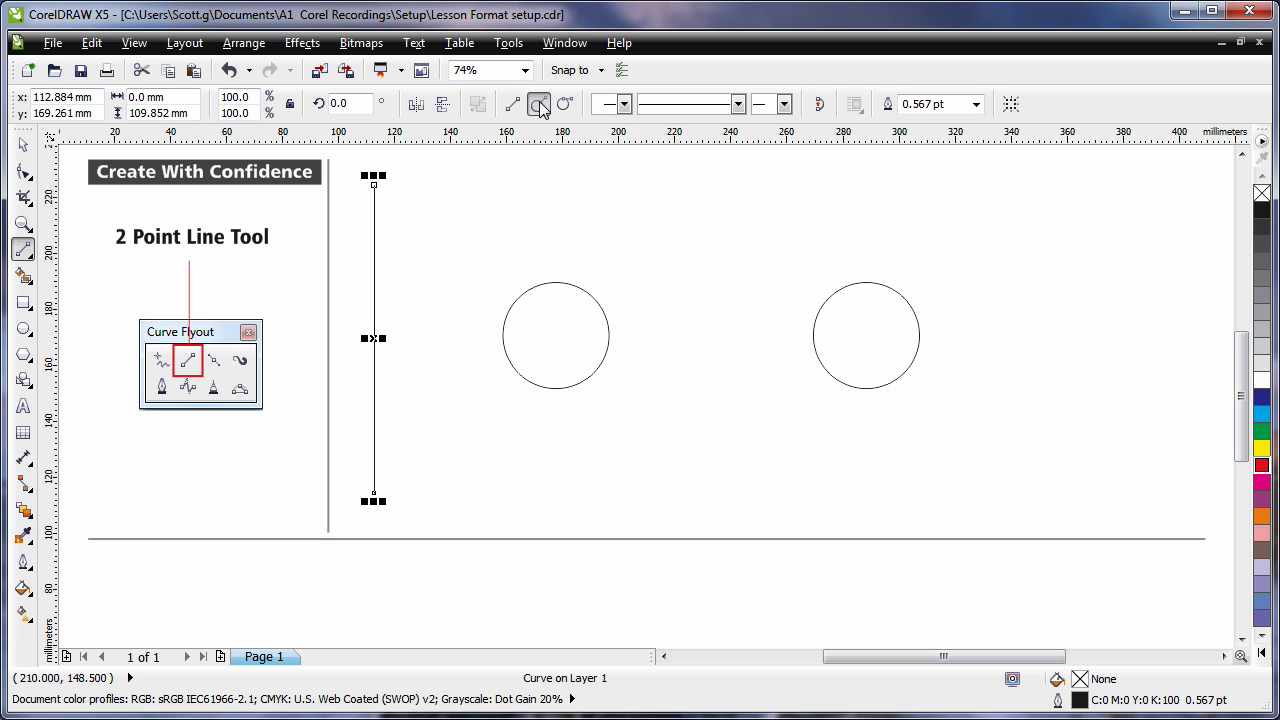
{"action": "left_click_drag", "start_coordinate": [595, 299], "coordinate": [812, 336]}
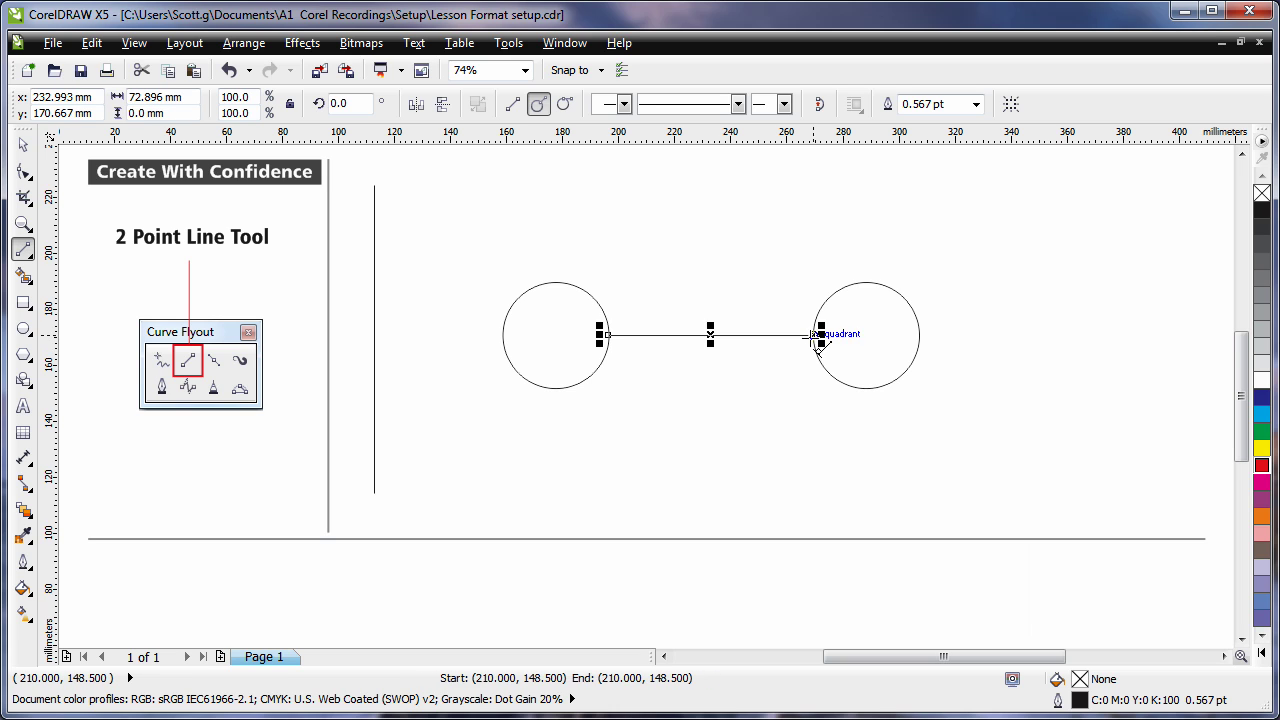
{"action": "left_click", "coordinate": [565, 106]}
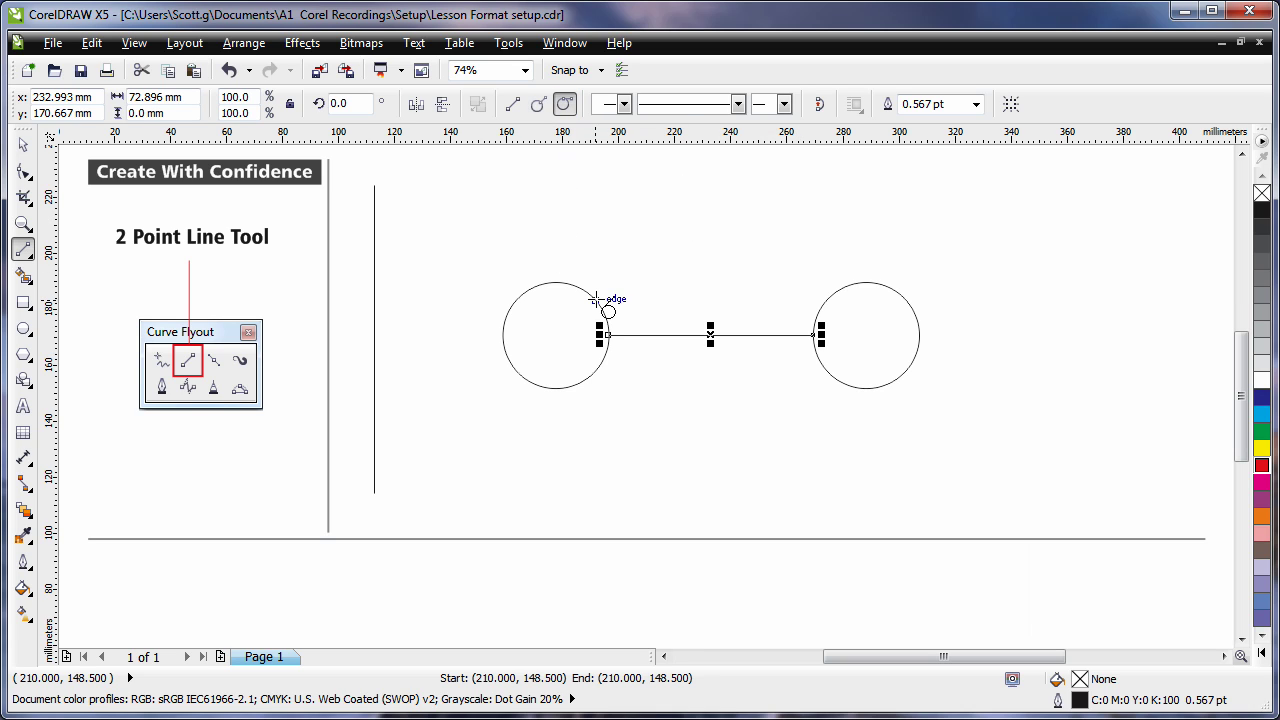
{"action": "left_click_drag", "start_coordinate": [596, 299], "coordinate": [1145, 284]}
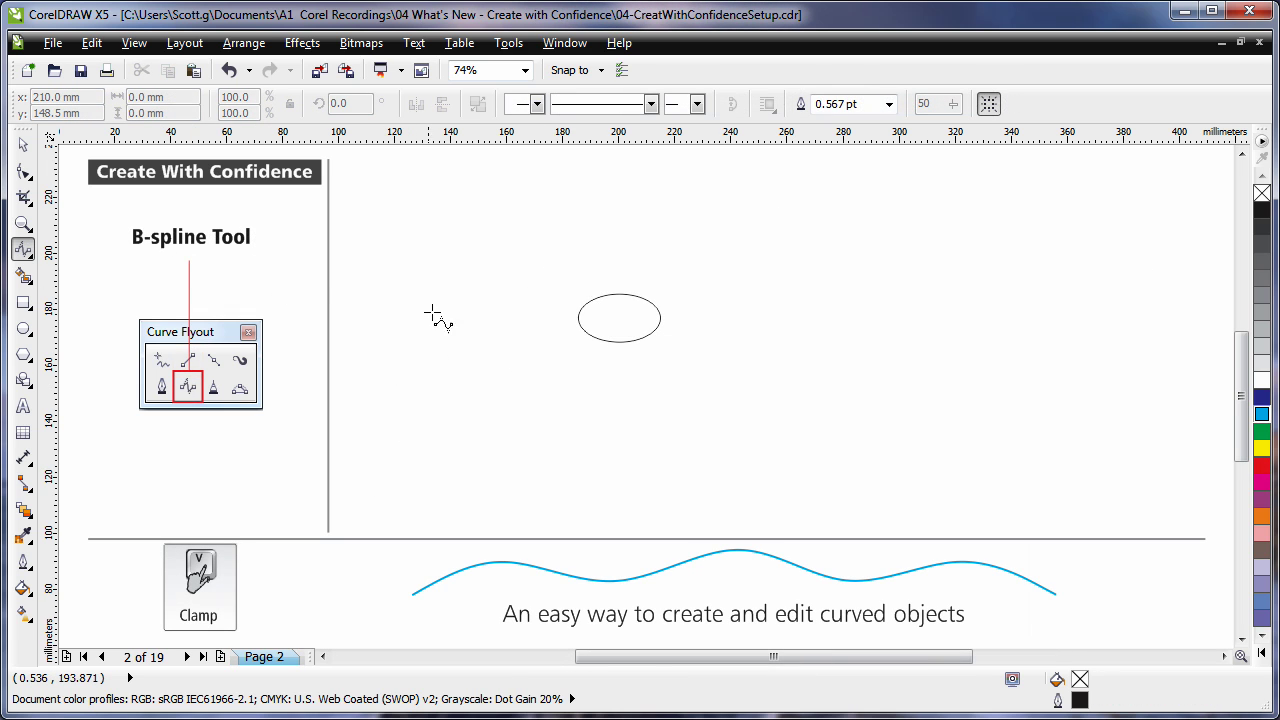
Step: Place six B-spline control points looping around the ellipse and close the curve at its start node
{"action": "left_click", "coordinate": [366, 500]}
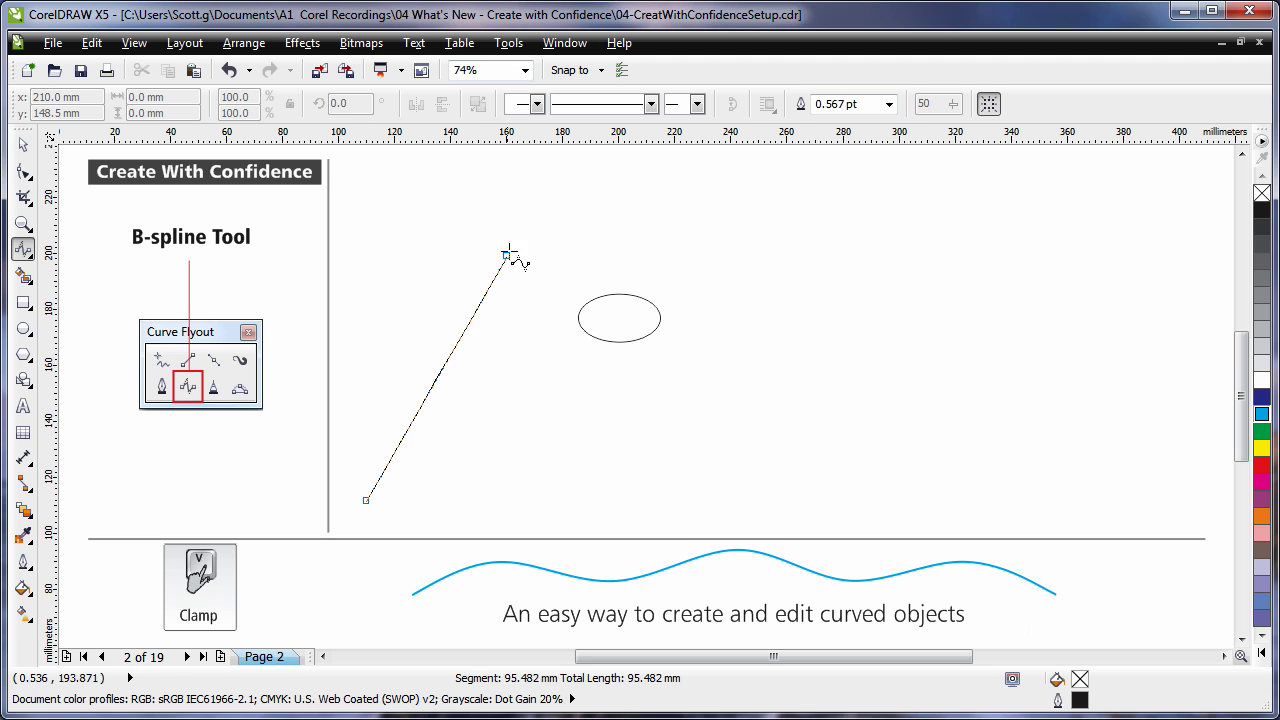
{"action": "left_click", "coordinate": [525, 203]}
{"action": "left_click", "coordinate": [685, 223]}
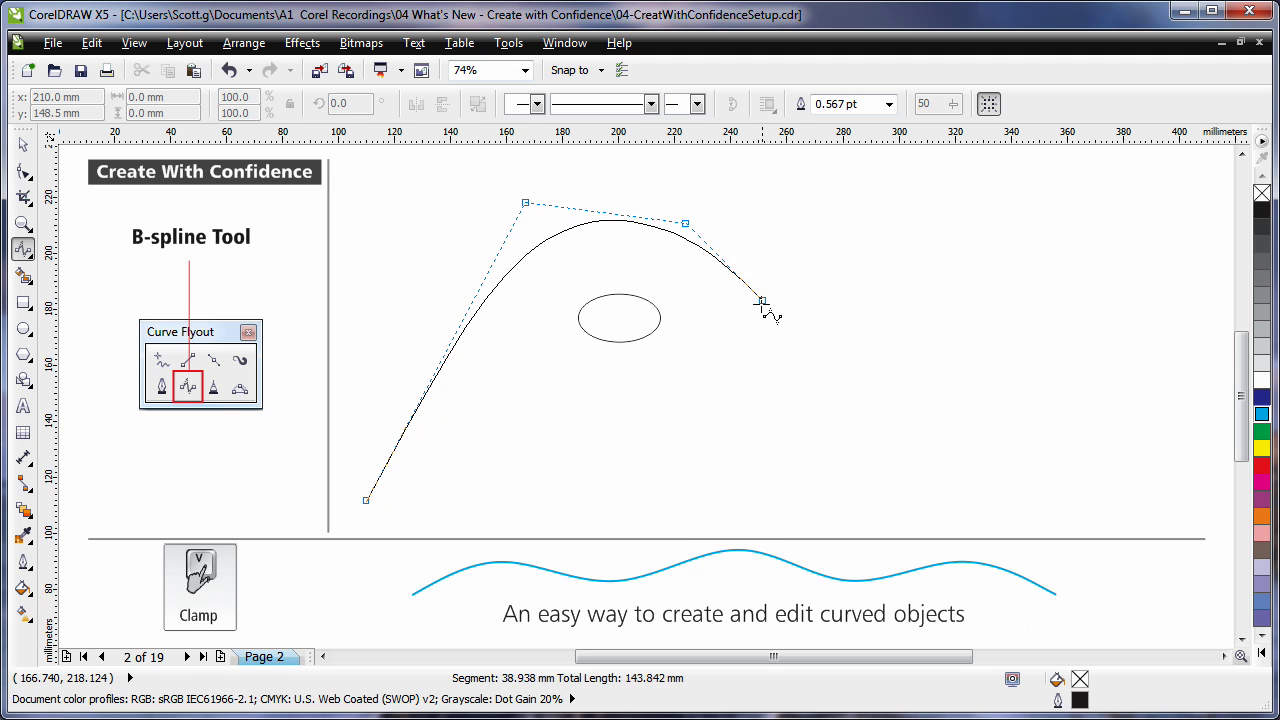
{"action": "left_click", "coordinate": [749, 329]}
{"action": "left_click", "coordinate": [672, 406]}
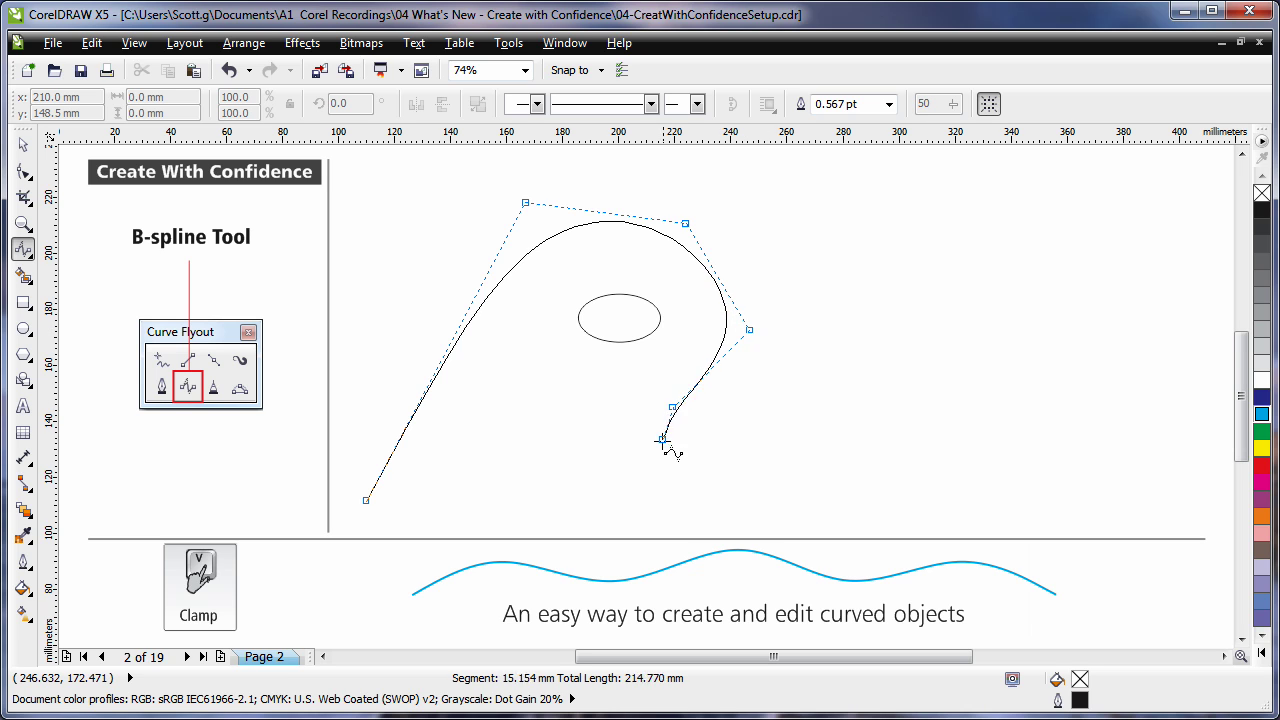
{"action": "left_click", "coordinate": [538, 385]}
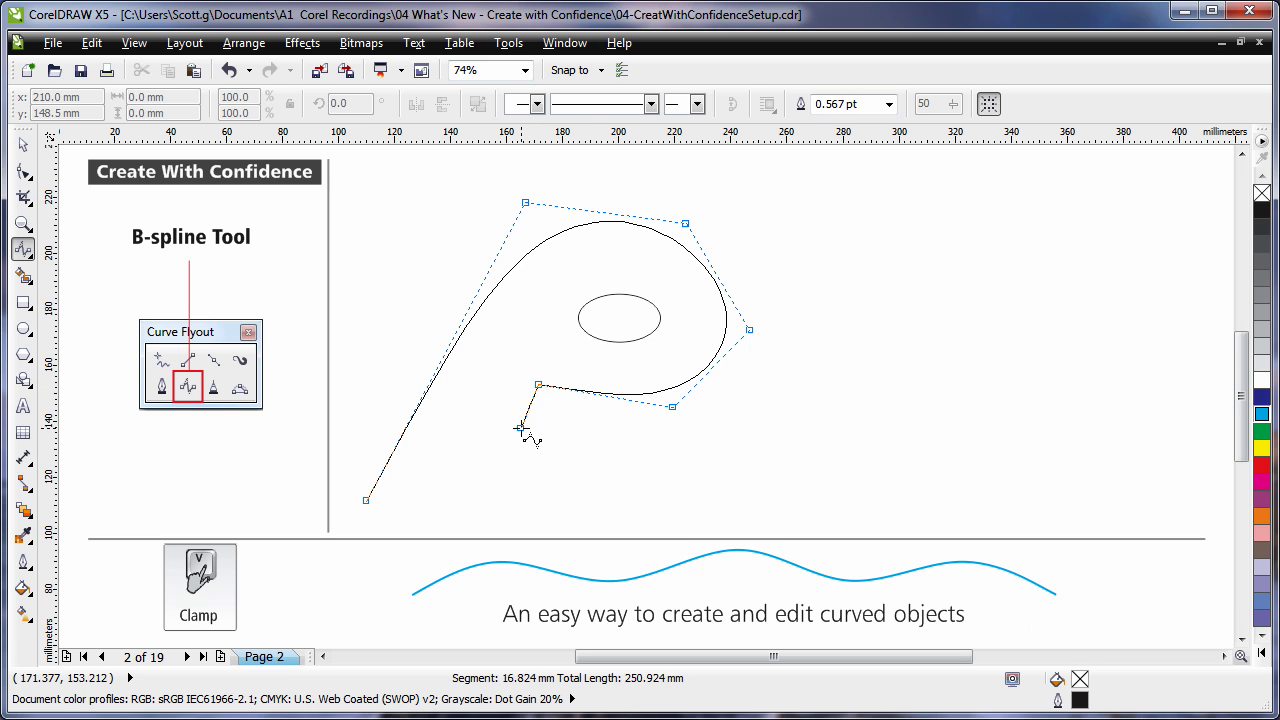
{"action": "left_click", "coordinate": [366, 501]}
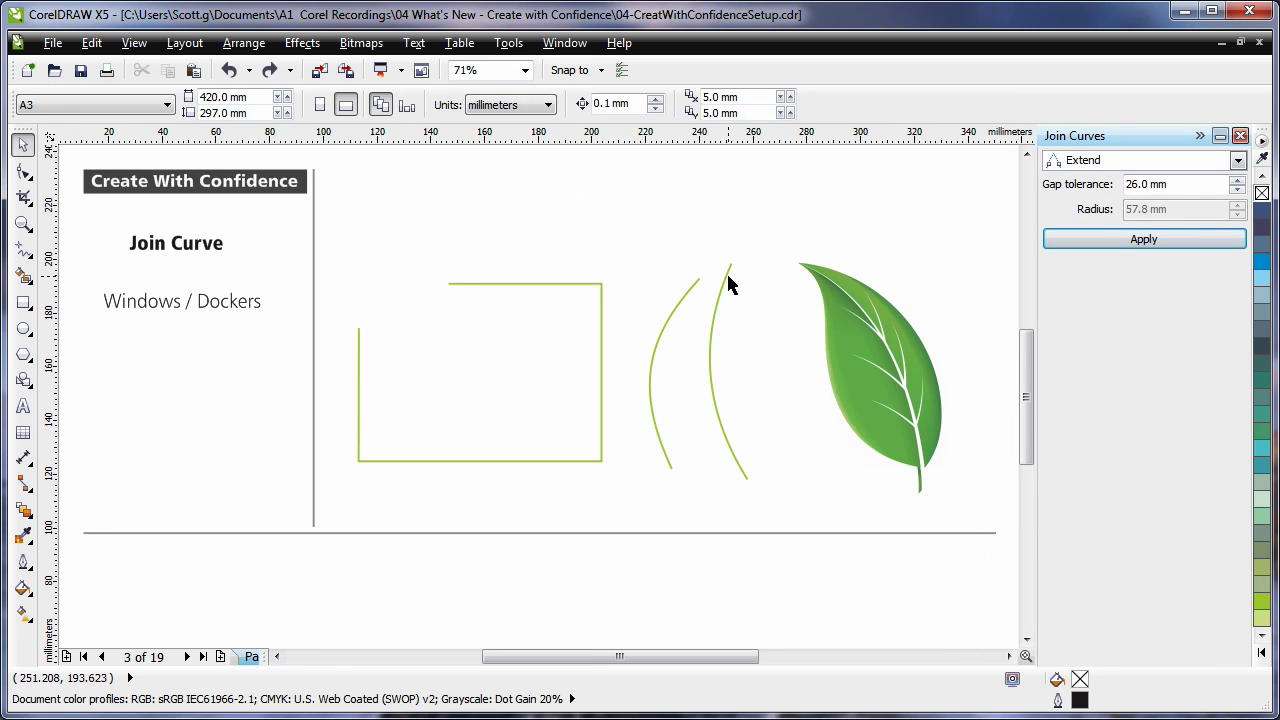
Step: Join the two green arcs using Bezier Curve with a 30.0 mm gap tolerance
{"action": "left_click", "coordinate": [727, 285]}
{"action": "left_click", "coordinate": [664, 332], "text": "shift"}
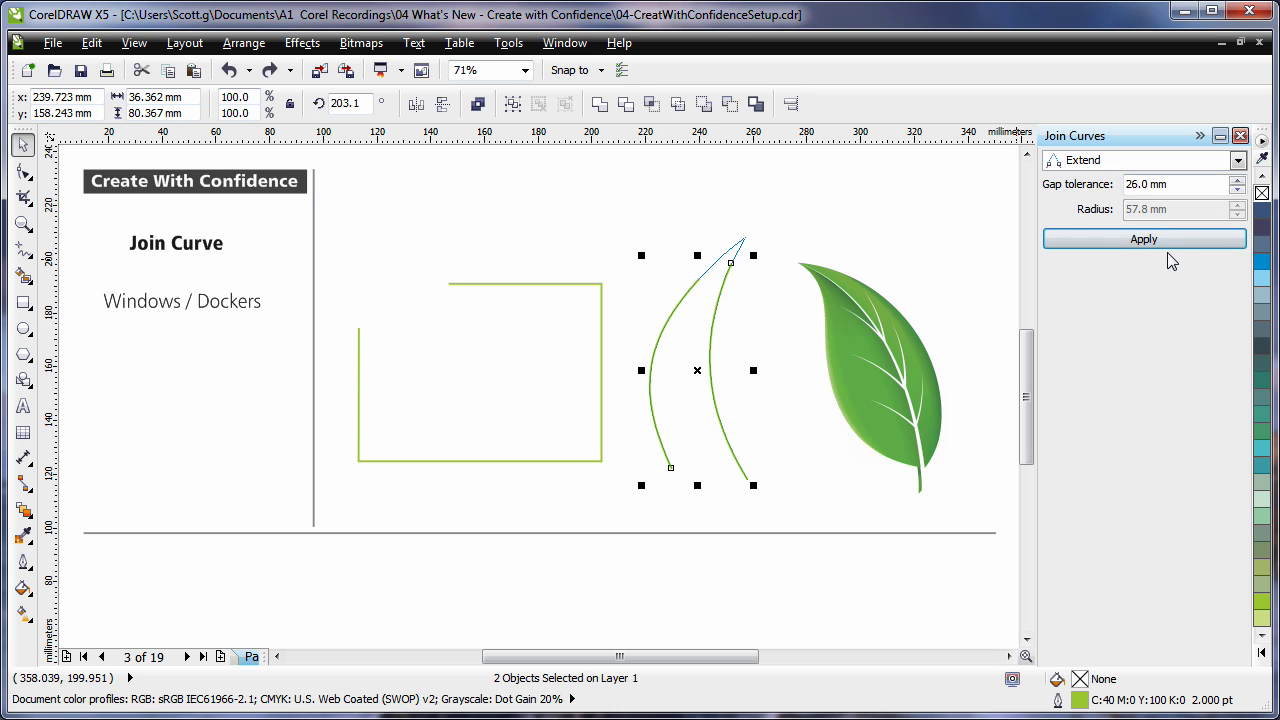
{"action": "left_click_drag", "start_coordinate": [1238, 184], "coordinate": [1241, 141]}
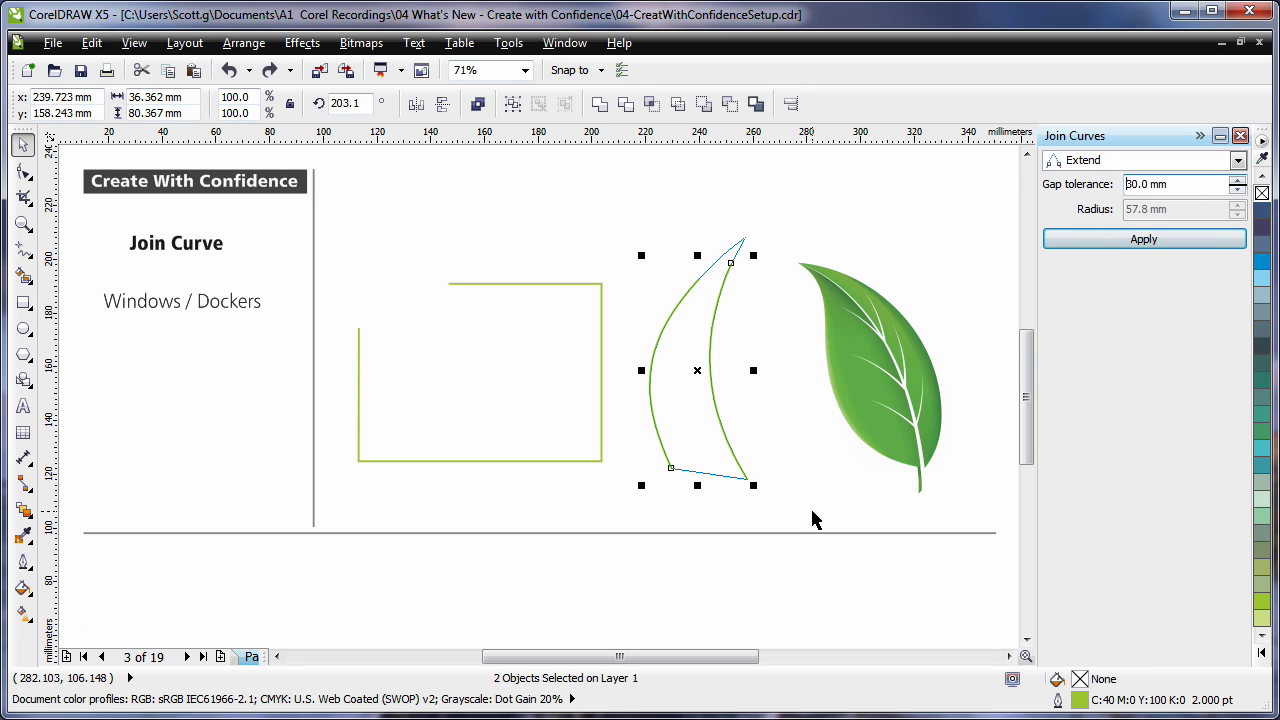
{"action": "left_click", "coordinate": [1148, 165]}
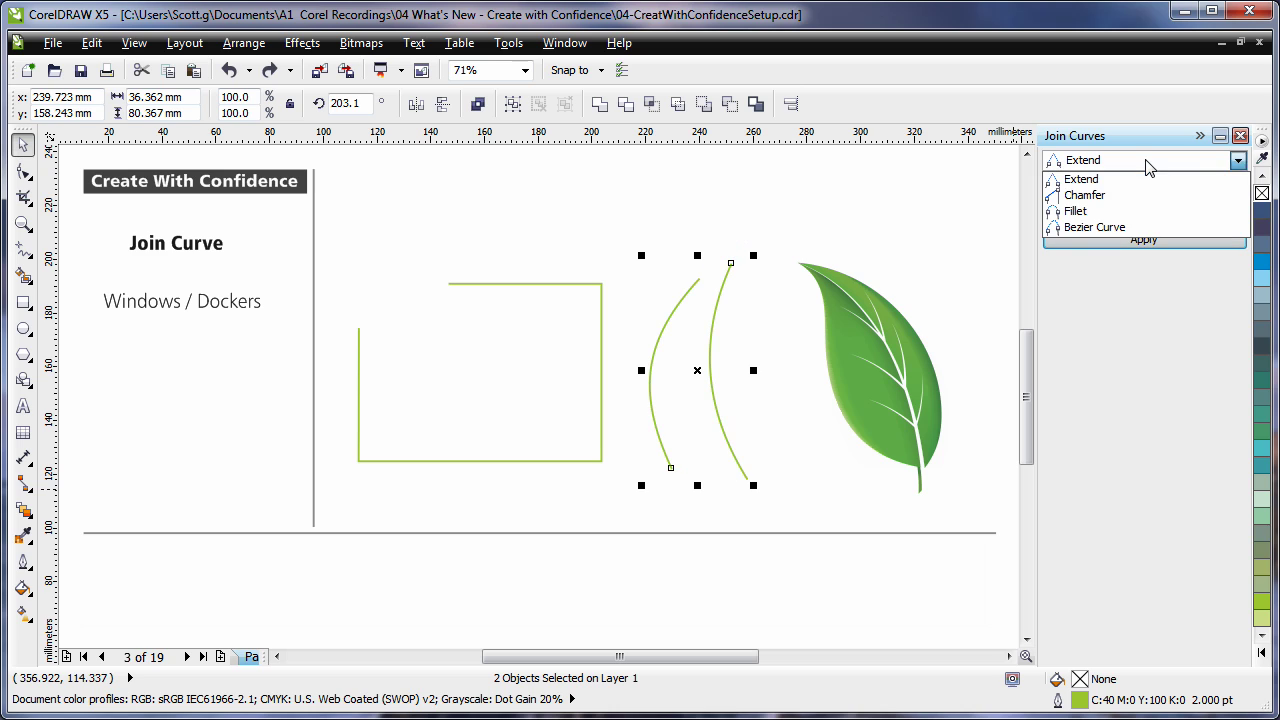
{"action": "left_click", "coordinate": [1138, 227]}
{"action": "left_click", "coordinate": [1143, 243]}
{"action": "left_click", "coordinate": [888, 220]}
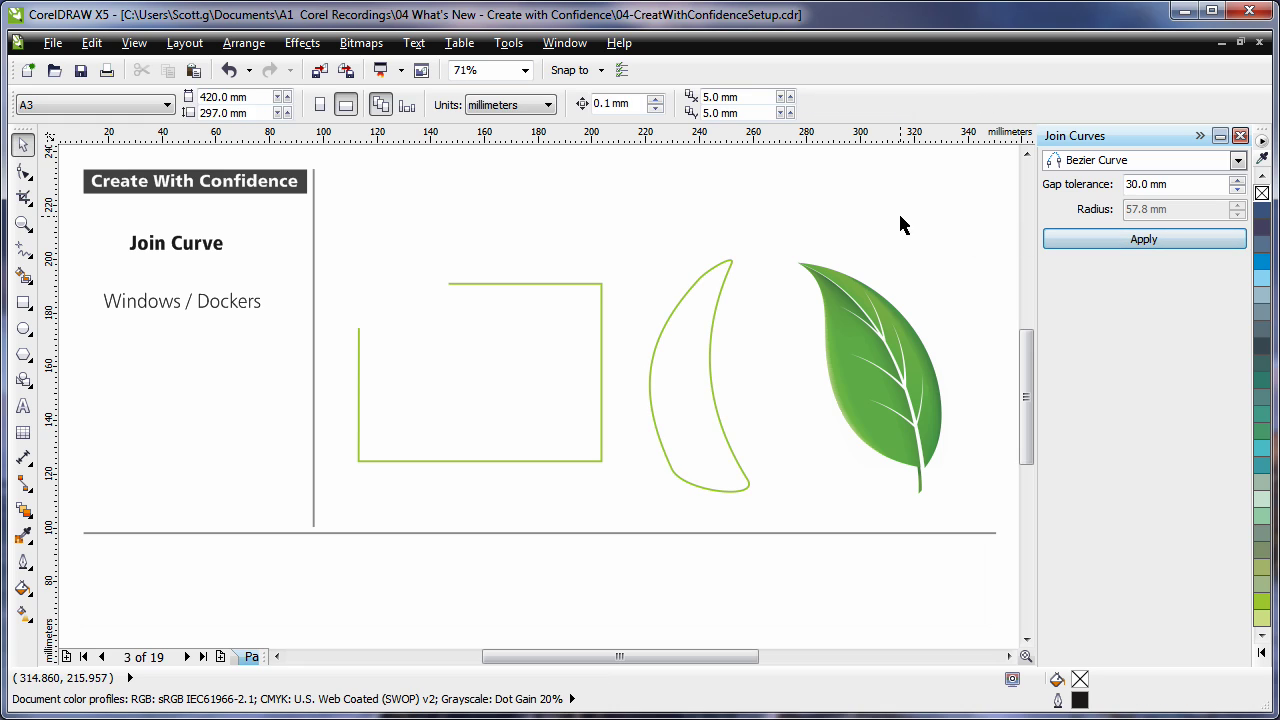
Step: Close the open rectangle outline using Extend with a 38.3 mm gap tolerance
{"action": "left_click", "coordinate": [571, 284]}
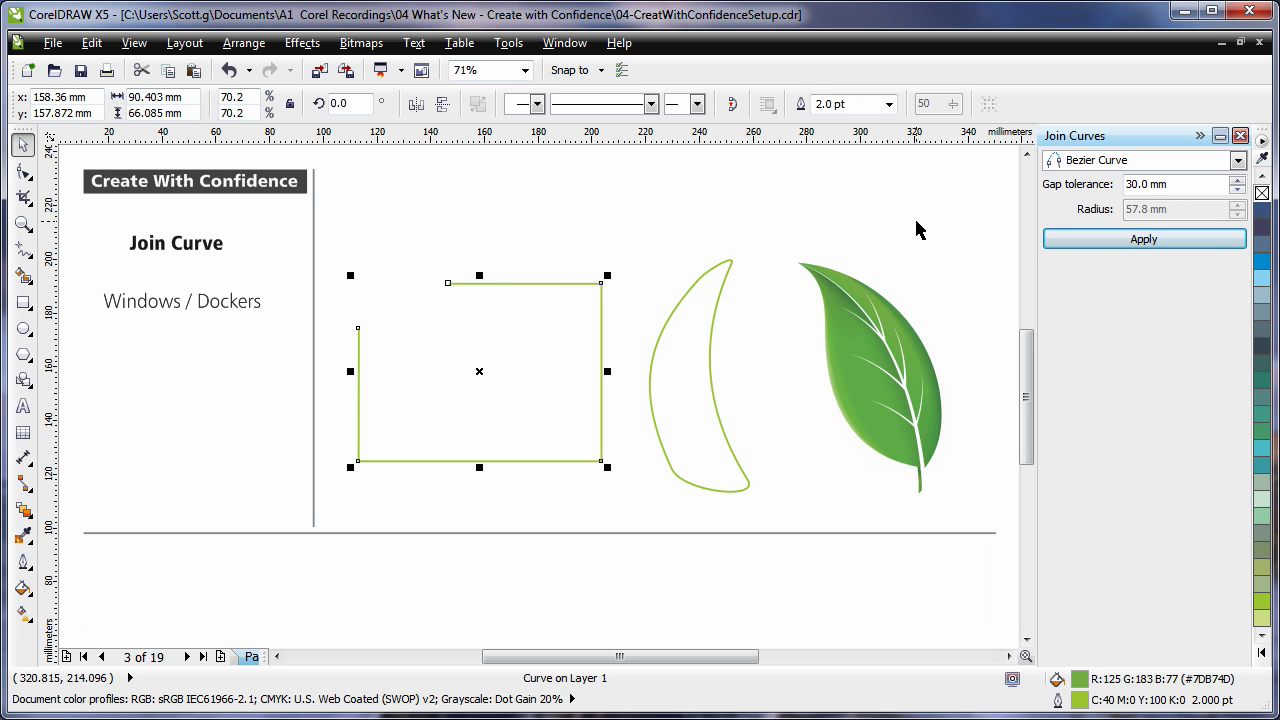
{"action": "left_click", "coordinate": [1107, 162]}
{"action": "left_click", "coordinate": [1085, 179]}
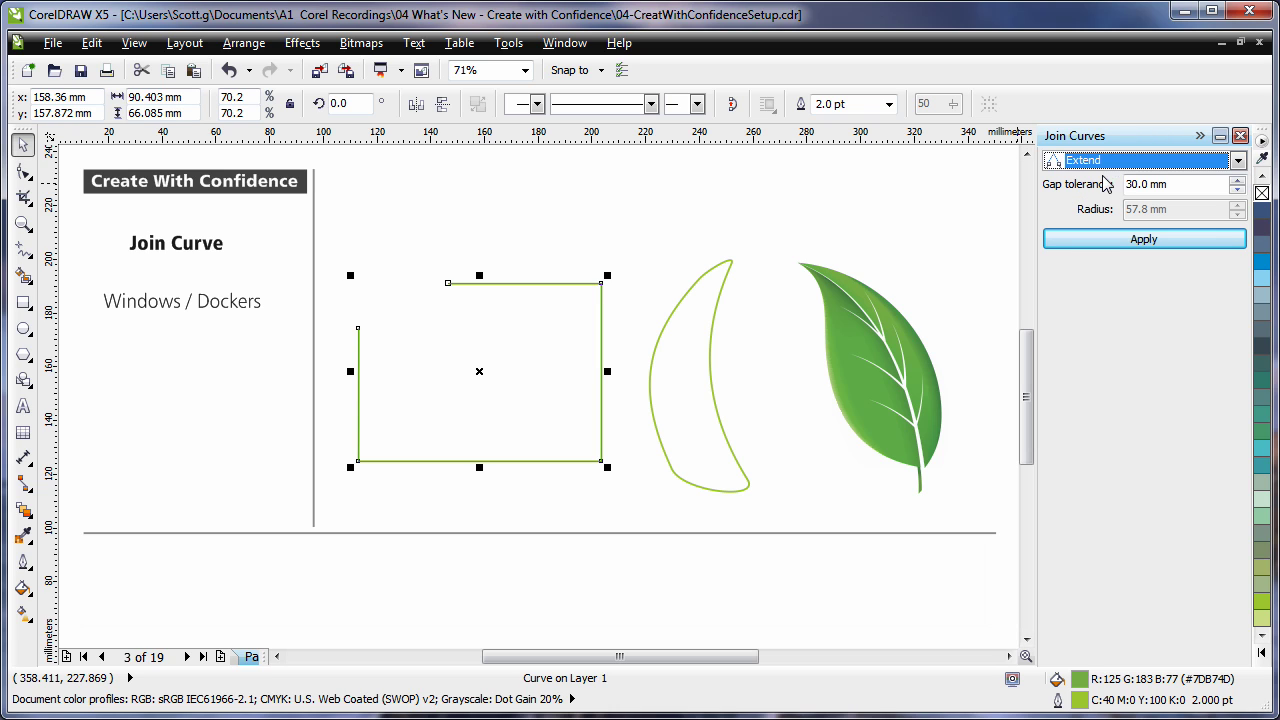
{"action": "left_click", "coordinate": [1237, 179]}
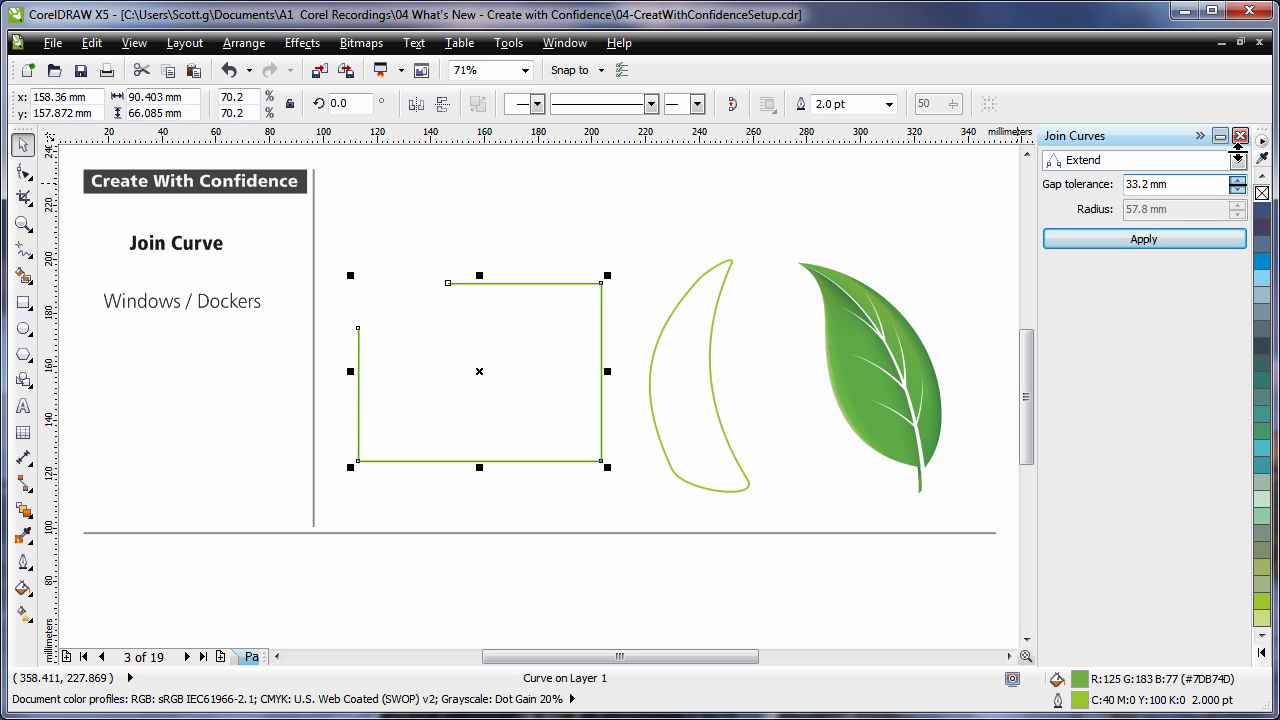
{"action": "left_click_drag", "start_coordinate": [1238, 117], "coordinate": [1238, 105]}
{"action": "left_click", "coordinate": [1171, 240]}
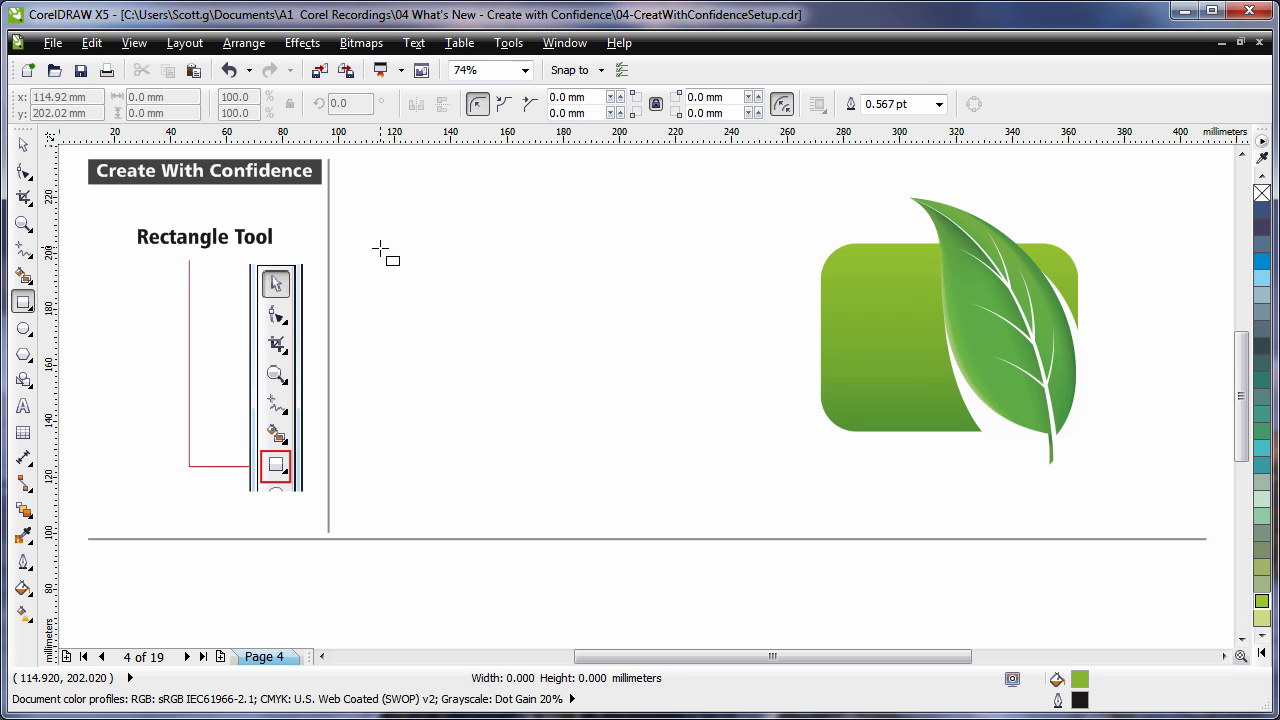
Step: Draw a rectangle left of the leaf logo with 10 mm rounded corners
{"action": "left_click_drag", "start_coordinate": [380, 248], "coordinate": [722, 443]}
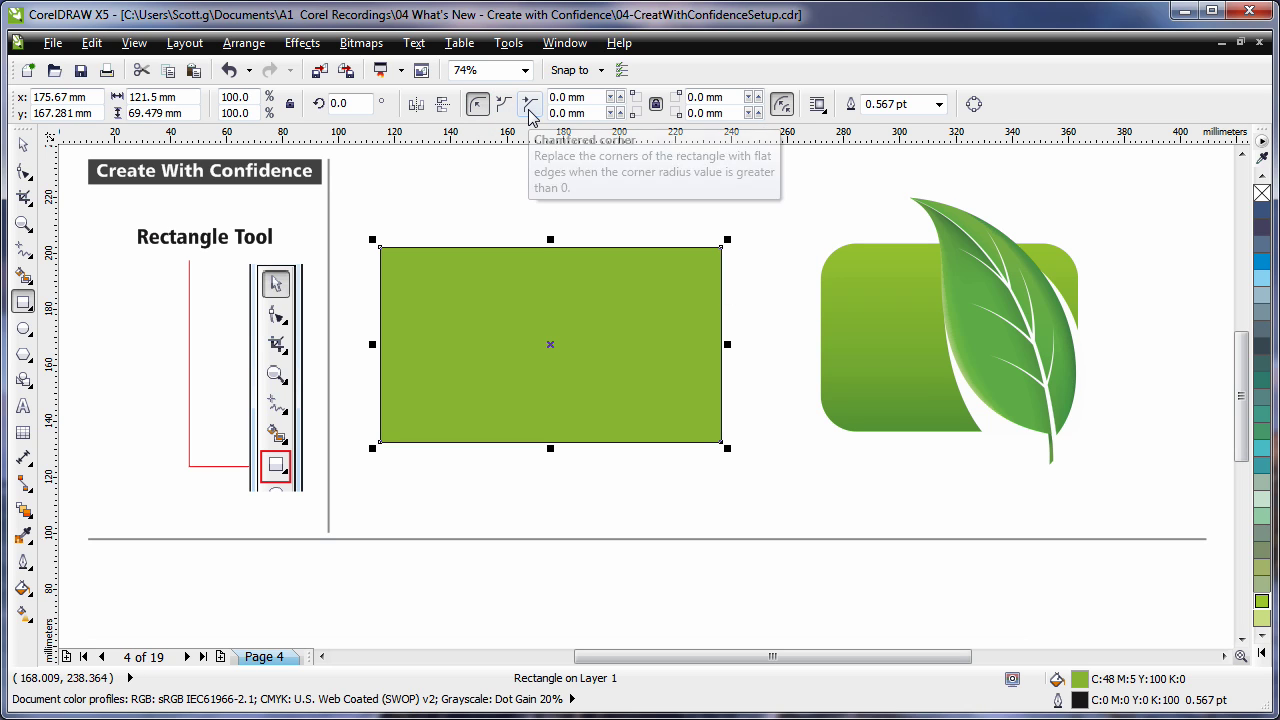
{"action": "left_click", "coordinate": [567, 97]}
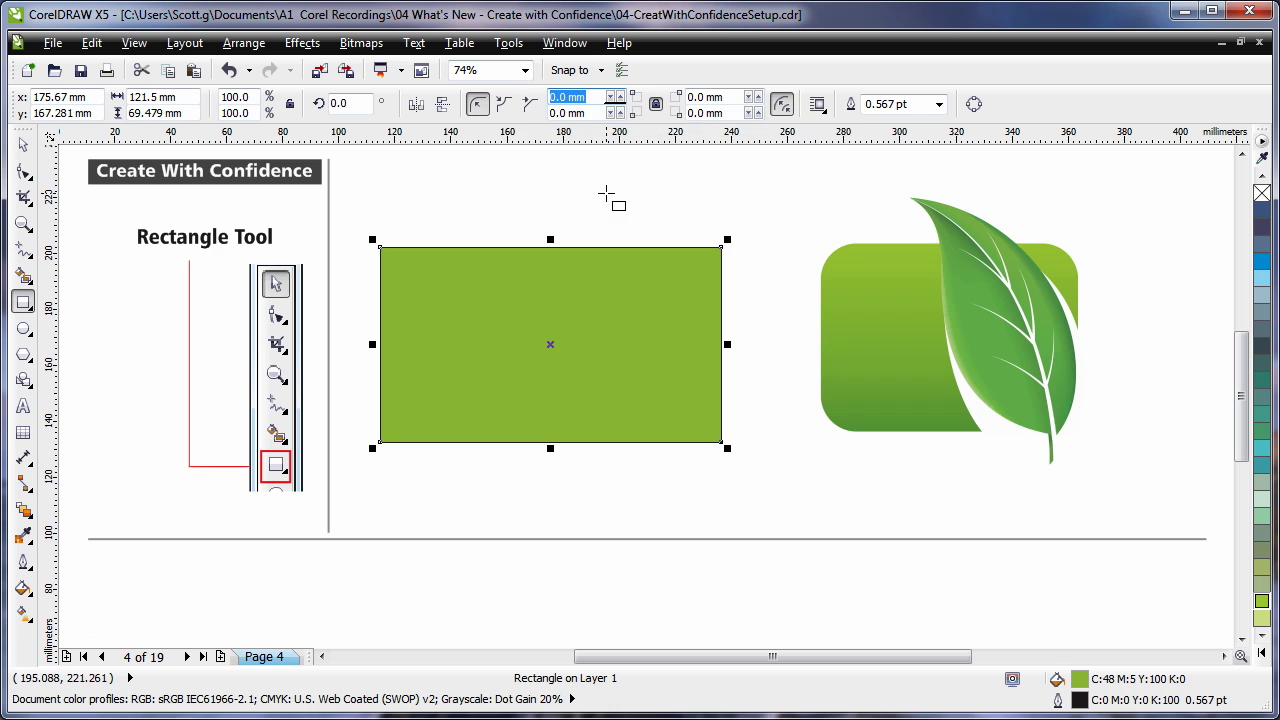
{"action": "type", "text": "10"}
{"action": "key", "text": "Return"}
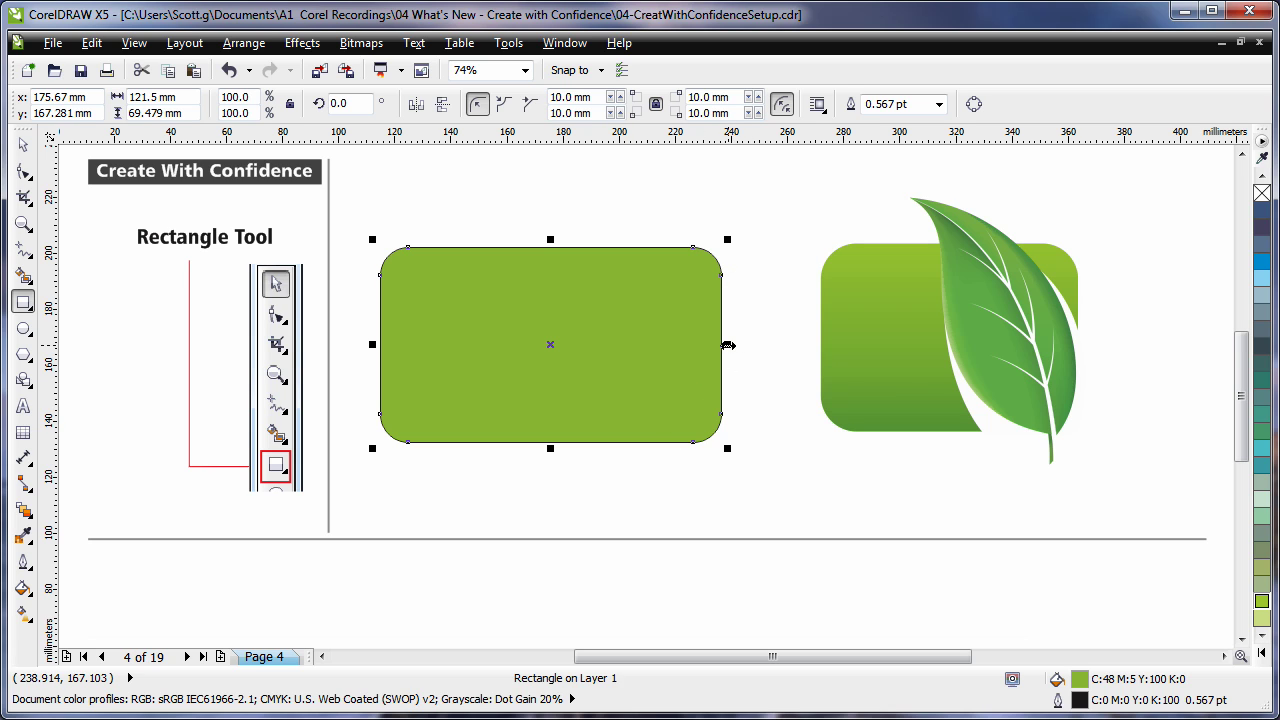
Step: Resize the rounded rectangle several times, then switch its corners to scalloped and finally chamfered
{"action": "left_click_drag", "start_coordinate": [728, 345], "coordinate": [575, 345]}
{"action": "left_click_drag", "start_coordinate": [576, 446], "coordinate": [440, 340]}
{"action": "left_click_drag", "start_coordinate": [508, 290], "coordinate": [666, 290]}
{"action": "left_click_drag", "start_coordinate": [527, 342], "coordinate": [528, 409]}
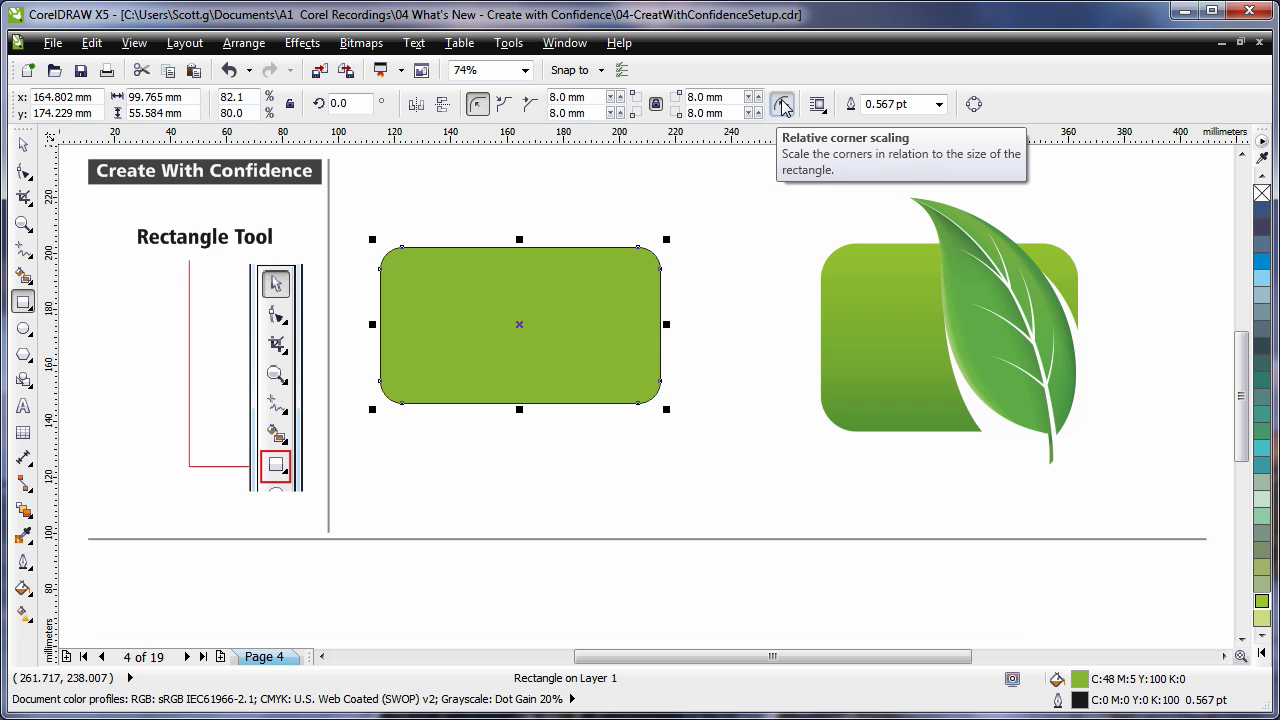
{"action": "left_click_drag", "start_coordinate": [666, 409], "coordinate": [553, 346]}
{"action": "left_click_drag", "start_coordinate": [463, 346], "coordinate": [463, 406]}
{"action": "left_click_drag", "start_coordinate": [556, 325], "coordinate": [676, 325]}
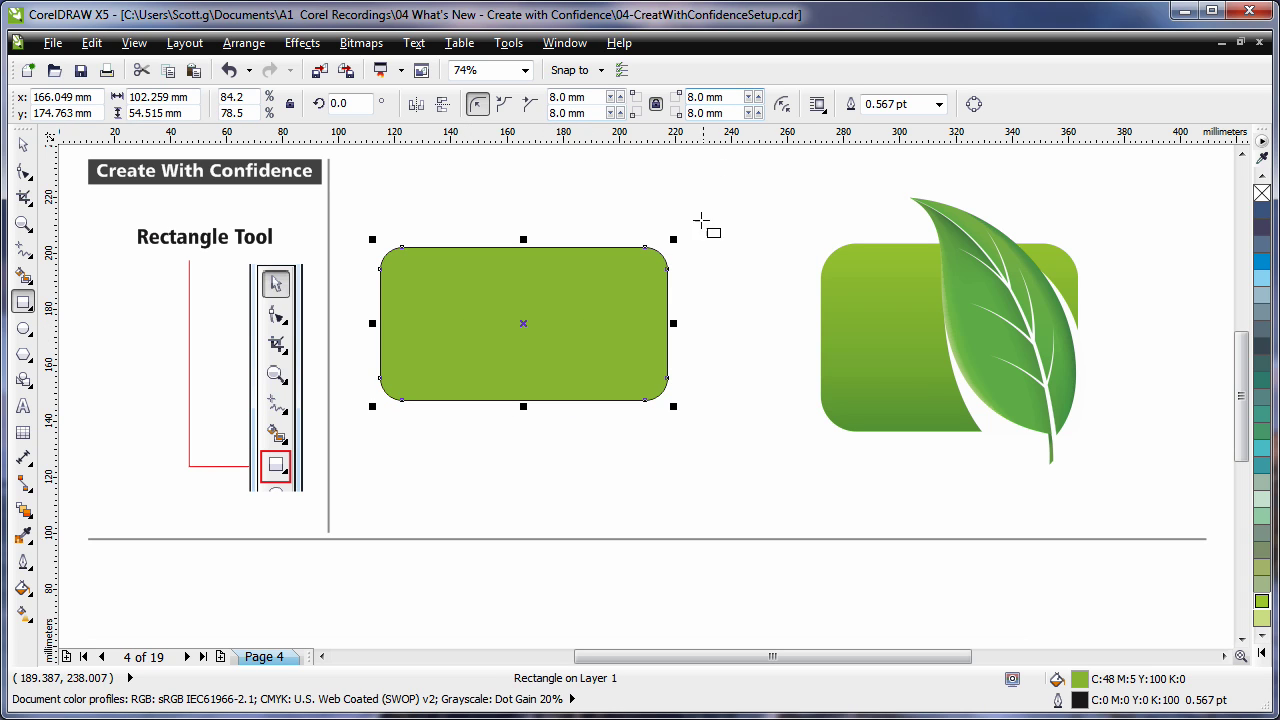
{"action": "left_click_drag", "start_coordinate": [672, 408], "coordinate": [727, 465]}
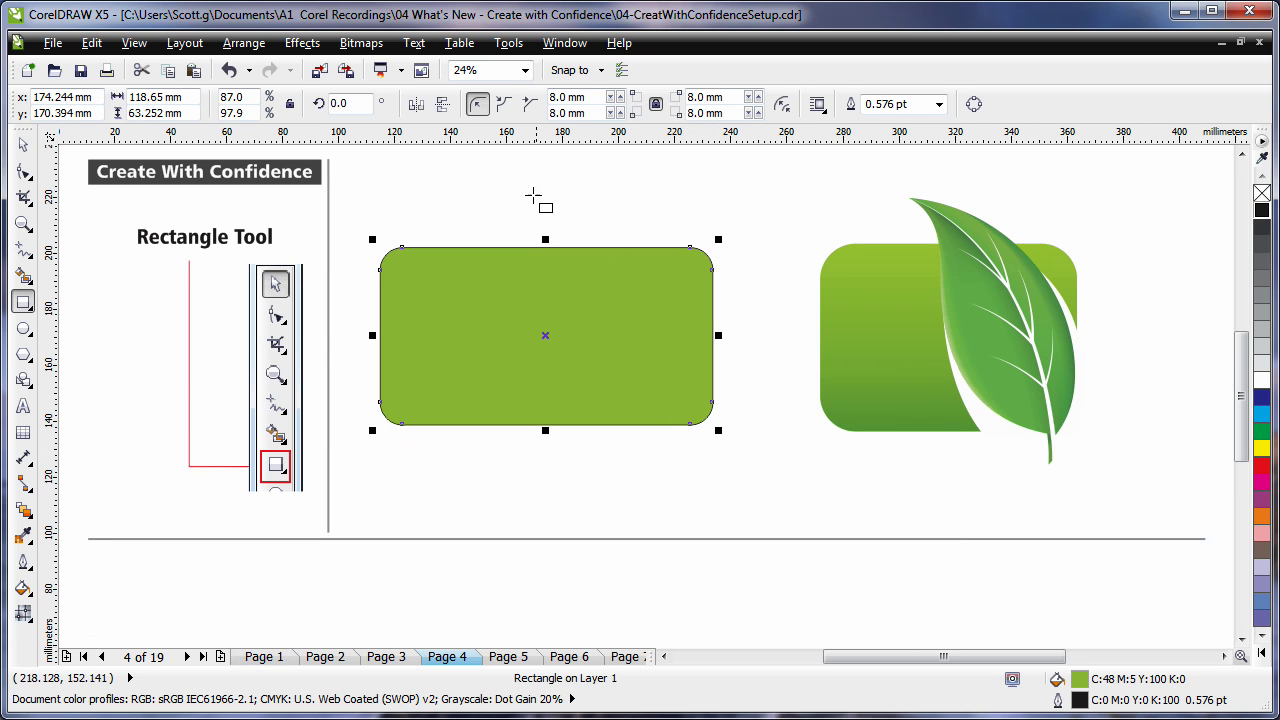
{"action": "left_click", "coordinate": [504, 106]}
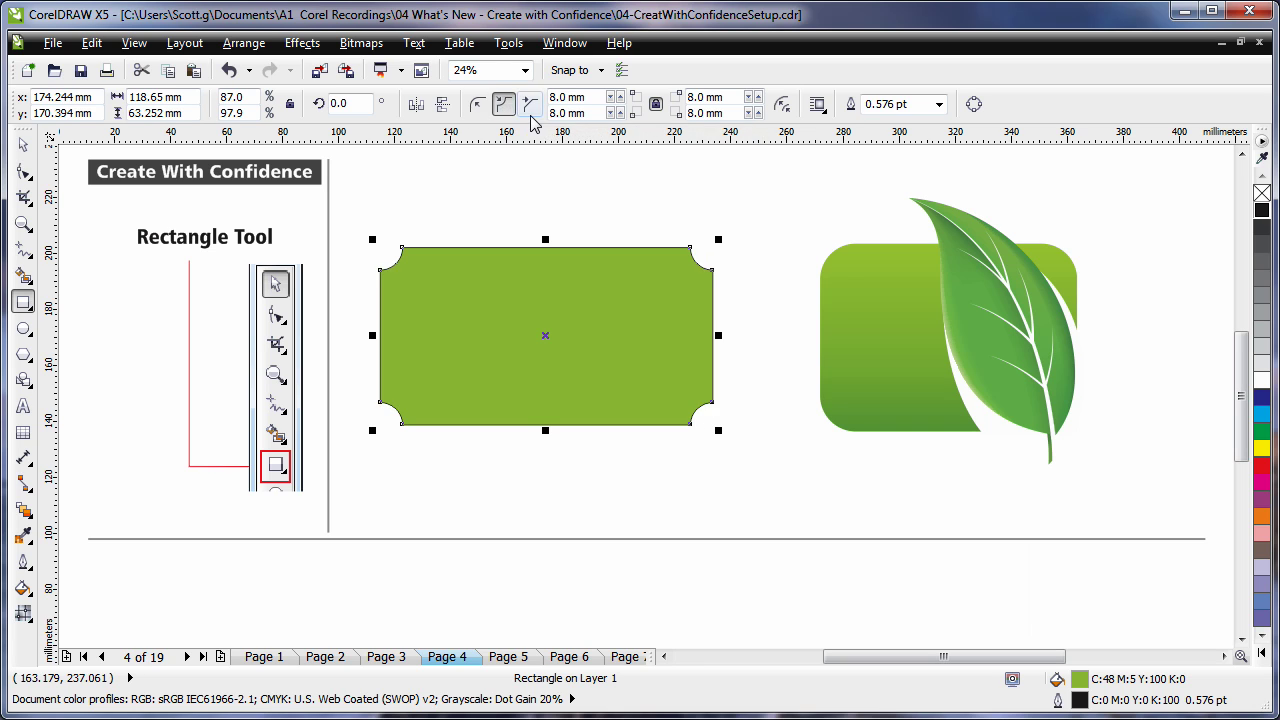
{"action": "left_click", "coordinate": [531, 105]}
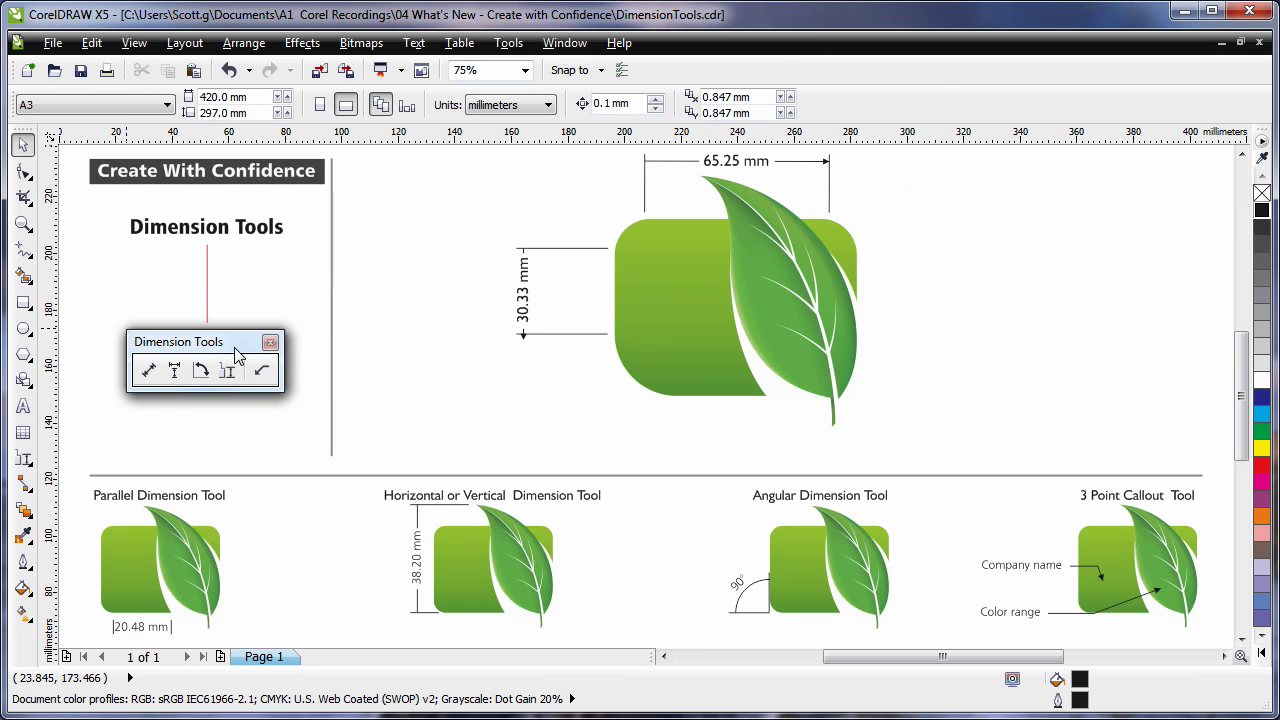
Step: Add a 47.79 mm slanted dimension from the leaf's intersection to its edge
{"action": "left_click", "coordinate": [149, 371]}
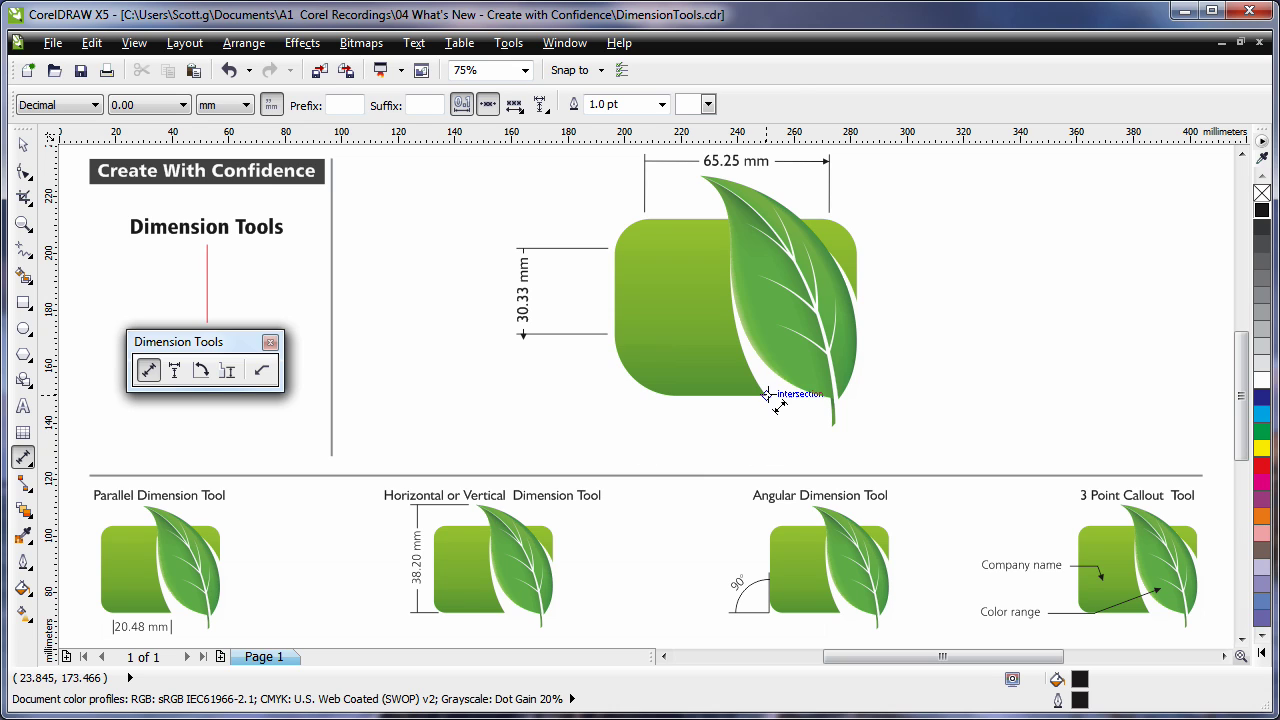
{"action": "left_click_drag", "start_coordinate": [768, 396], "coordinate": [869, 311]}
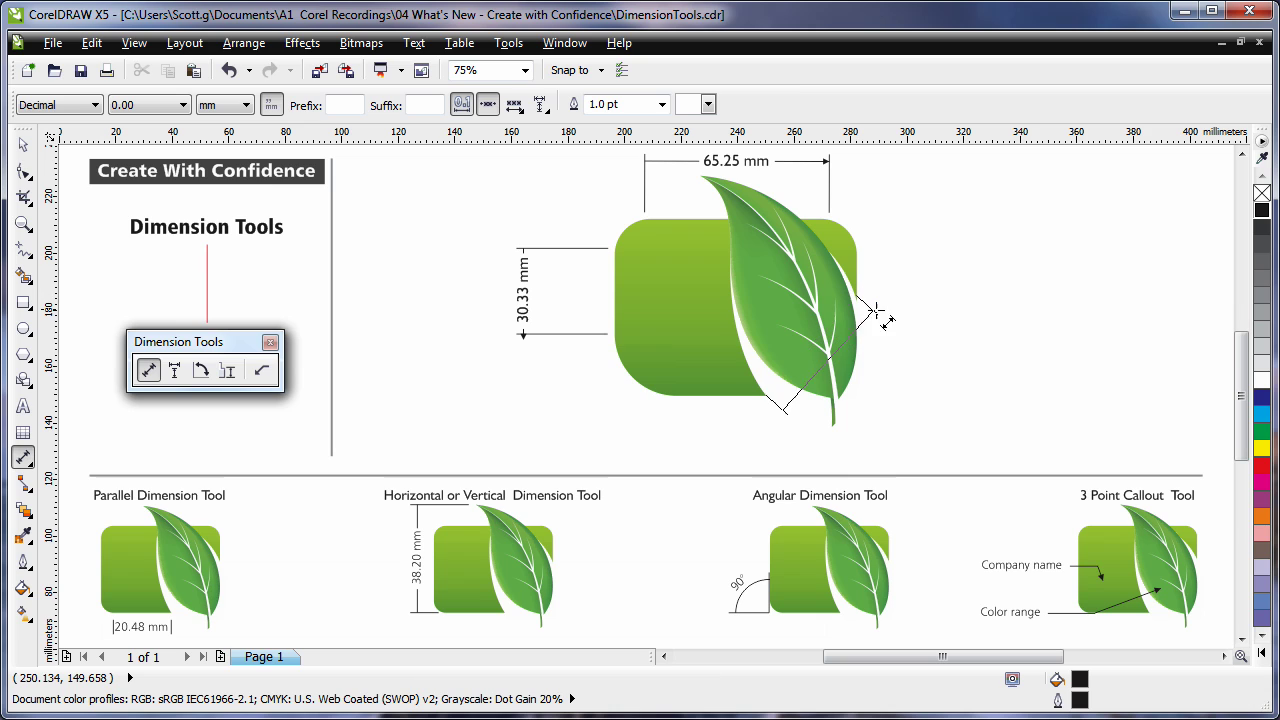
{"action": "left_click", "coordinate": [940, 368]}
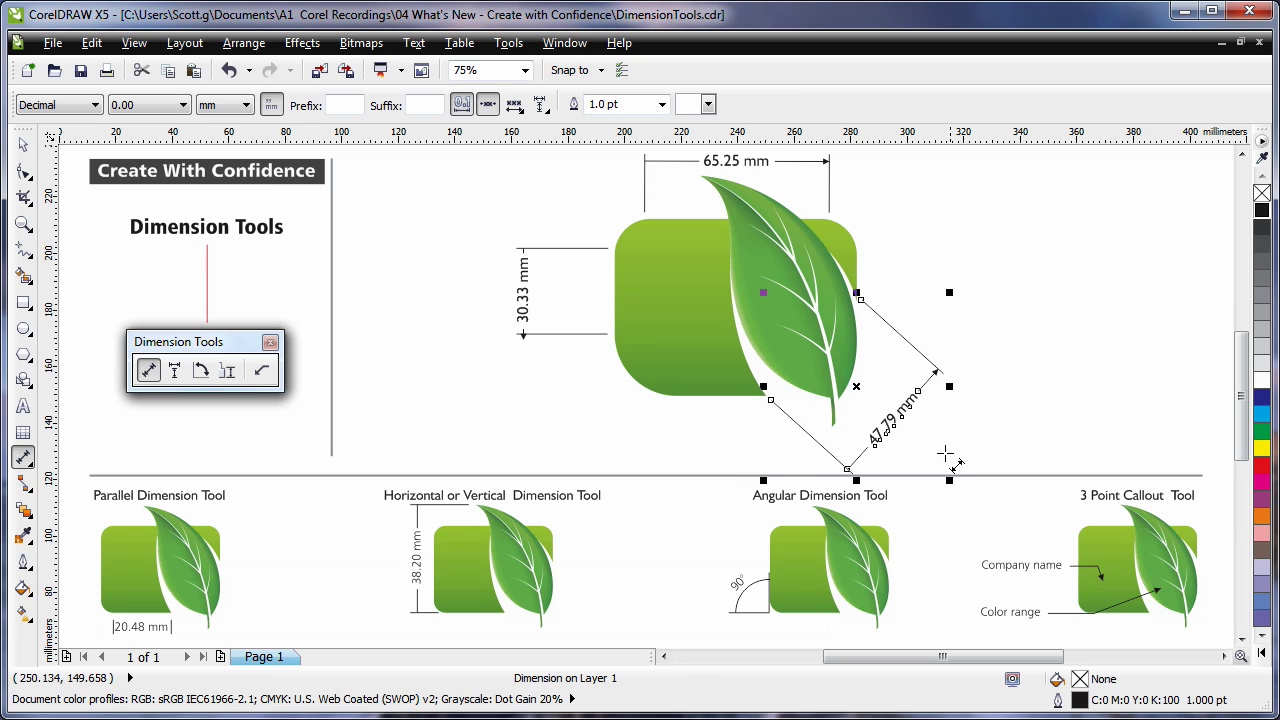
Step: Add a 30.90 mm segment dimension on the rectangle's rounded corner
{"action": "left_click", "coordinate": [227, 372]}
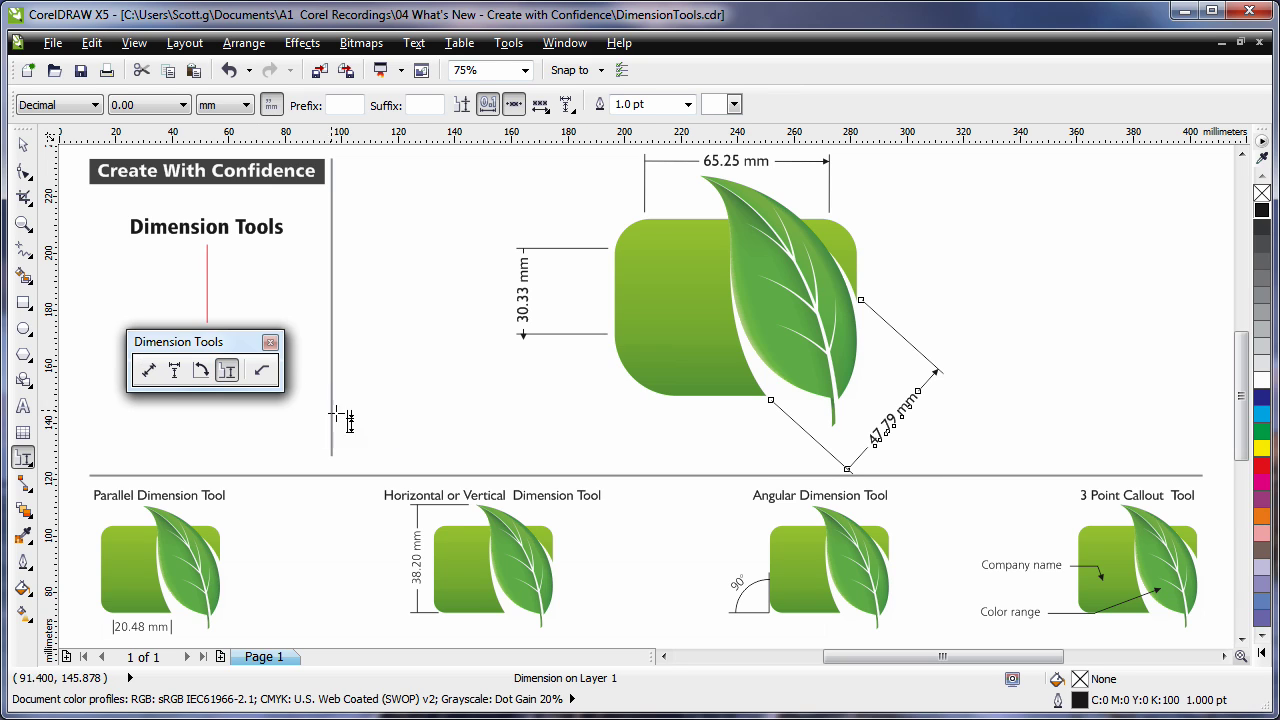
{"action": "key", "text": "Escape"}
{"action": "left_click", "coordinate": [662, 393]}
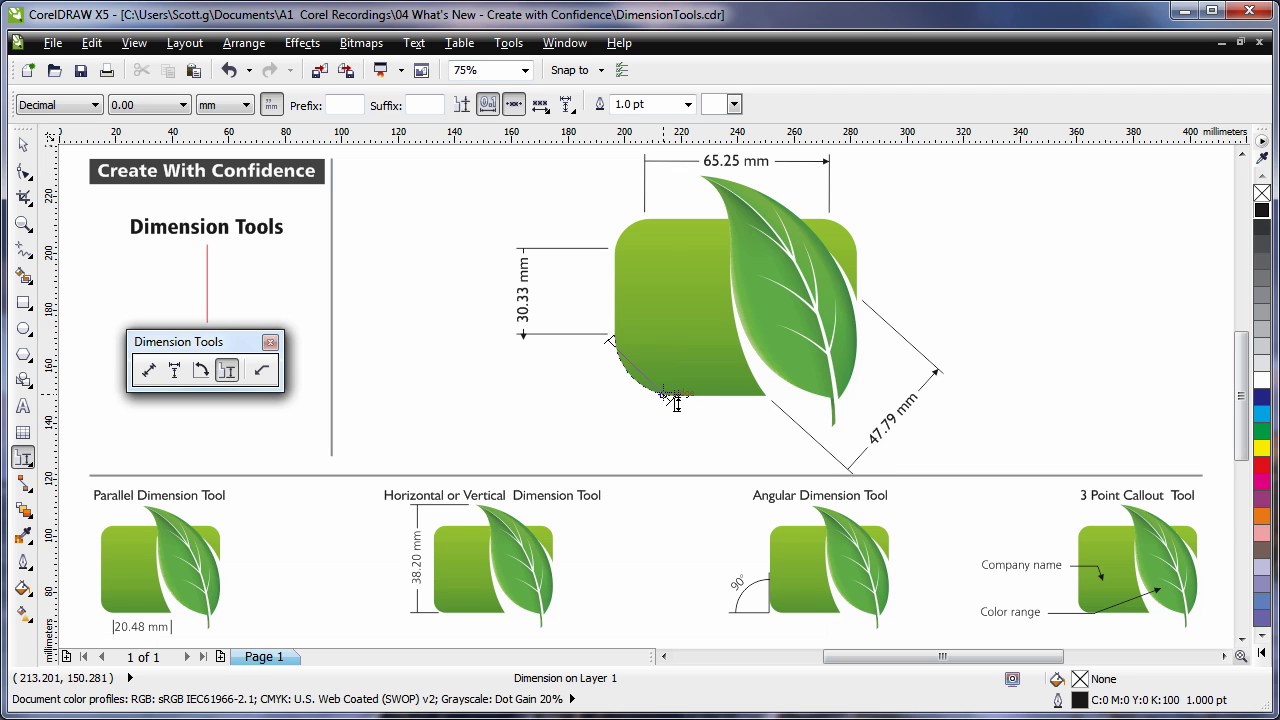
{"action": "left_click", "coordinate": [607, 427]}
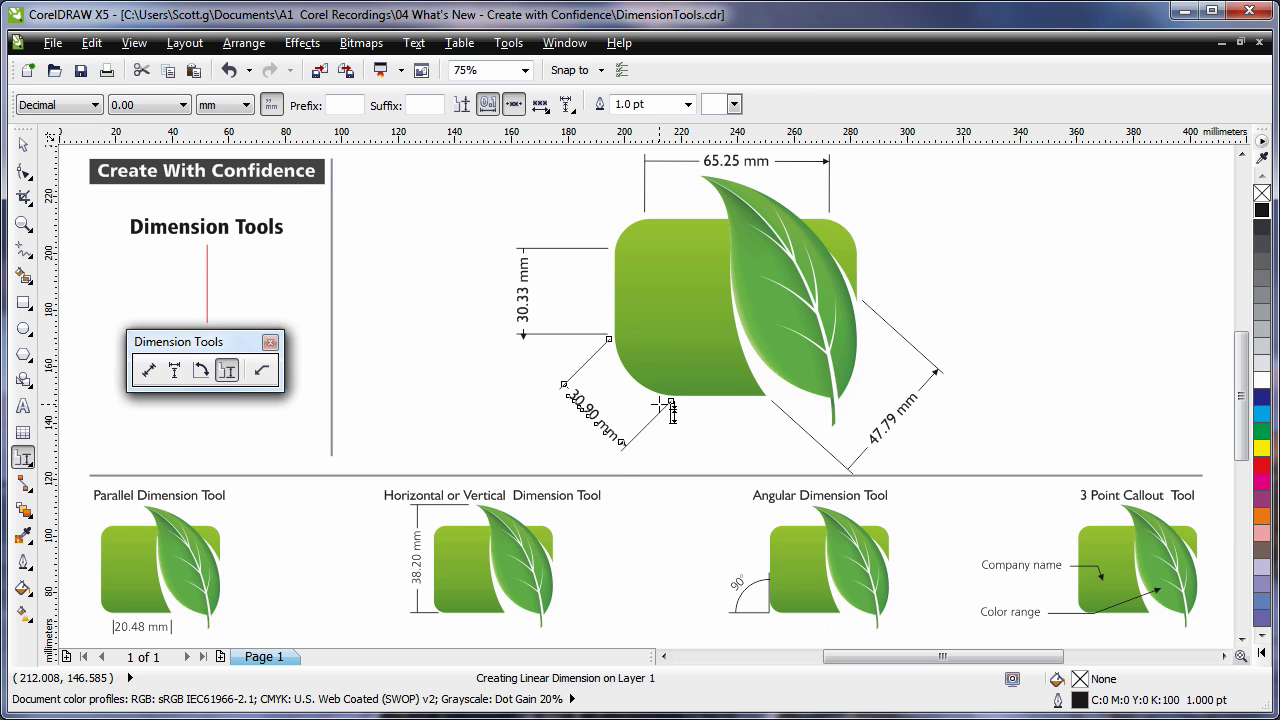
Step: Draw a 3-point callout from the leaf edge labelled 'Background'
{"action": "left_click", "coordinate": [262, 372]}
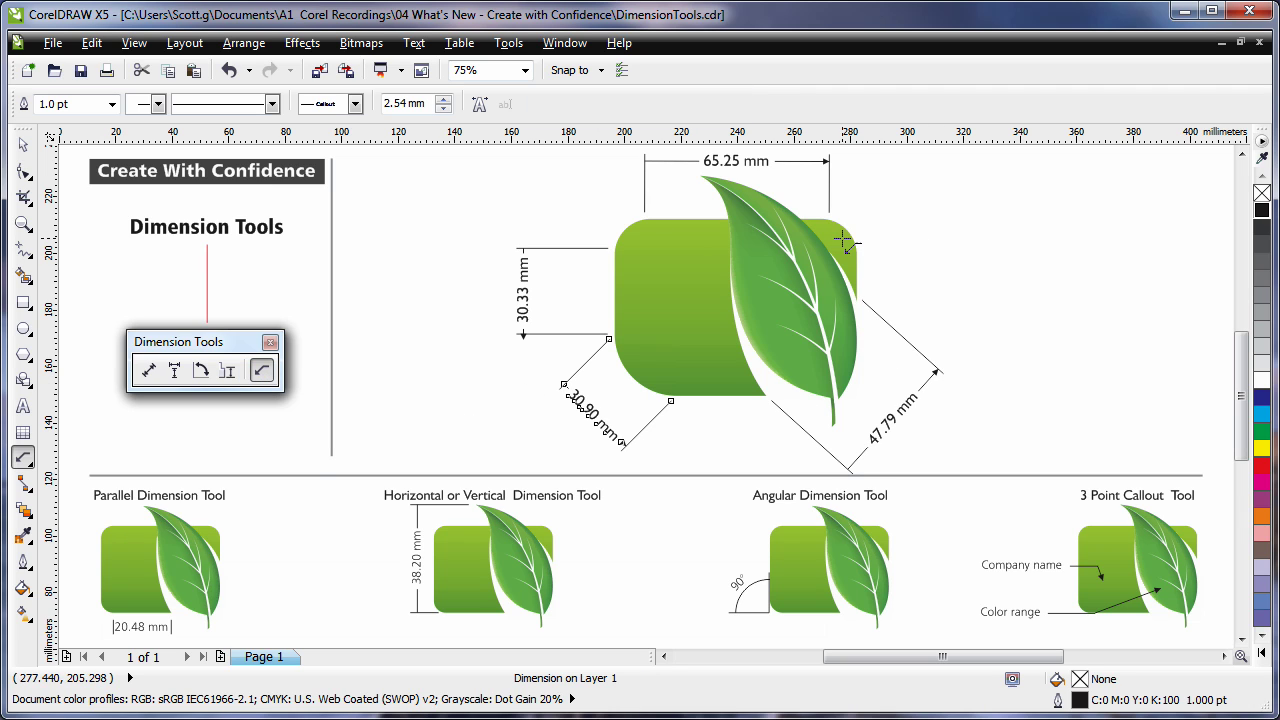
{"action": "left_click_drag", "start_coordinate": [843, 242], "coordinate": [940, 222]}
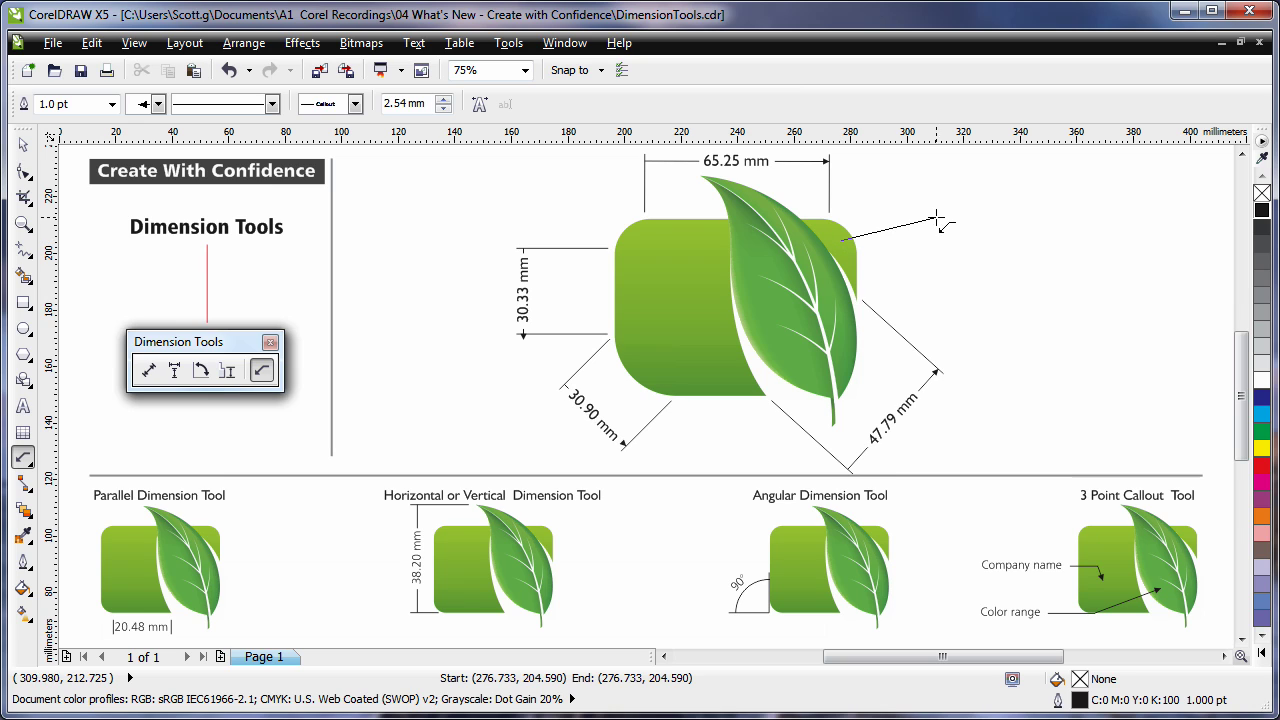
{"action": "left_click", "coordinate": [1012, 219]}
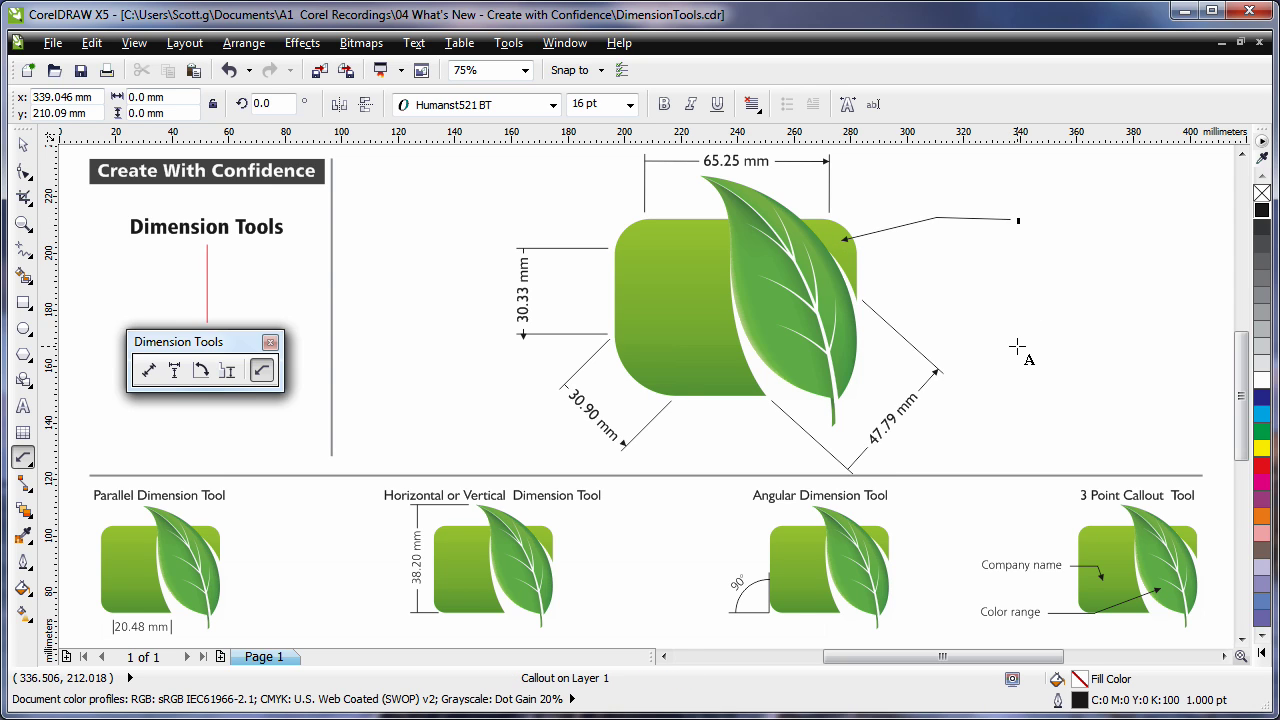
{"action": "type", "text": "Background"}
{"action": "key", "text": "Escape"}
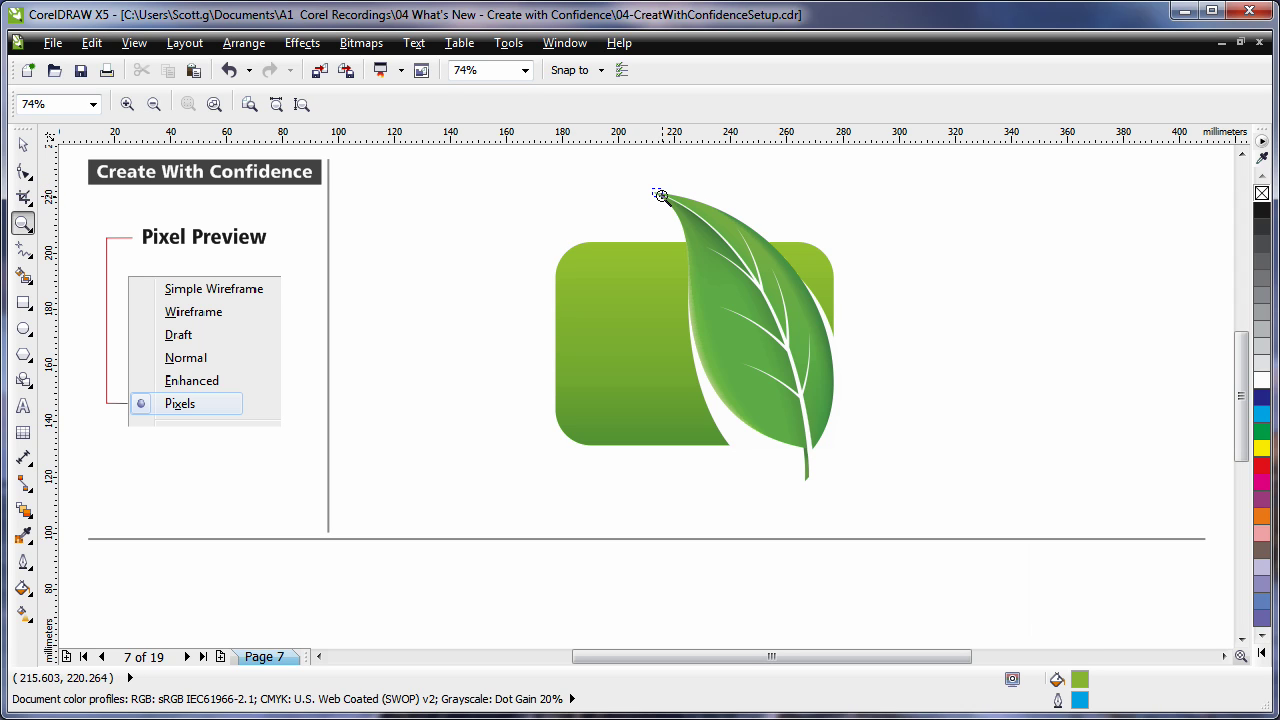
Step: Zoom tightly into the leaf tip and switch the view to Pixels mode
{"action": "left_click_drag", "start_coordinate": [660, 195], "coordinate": [661, 196]}
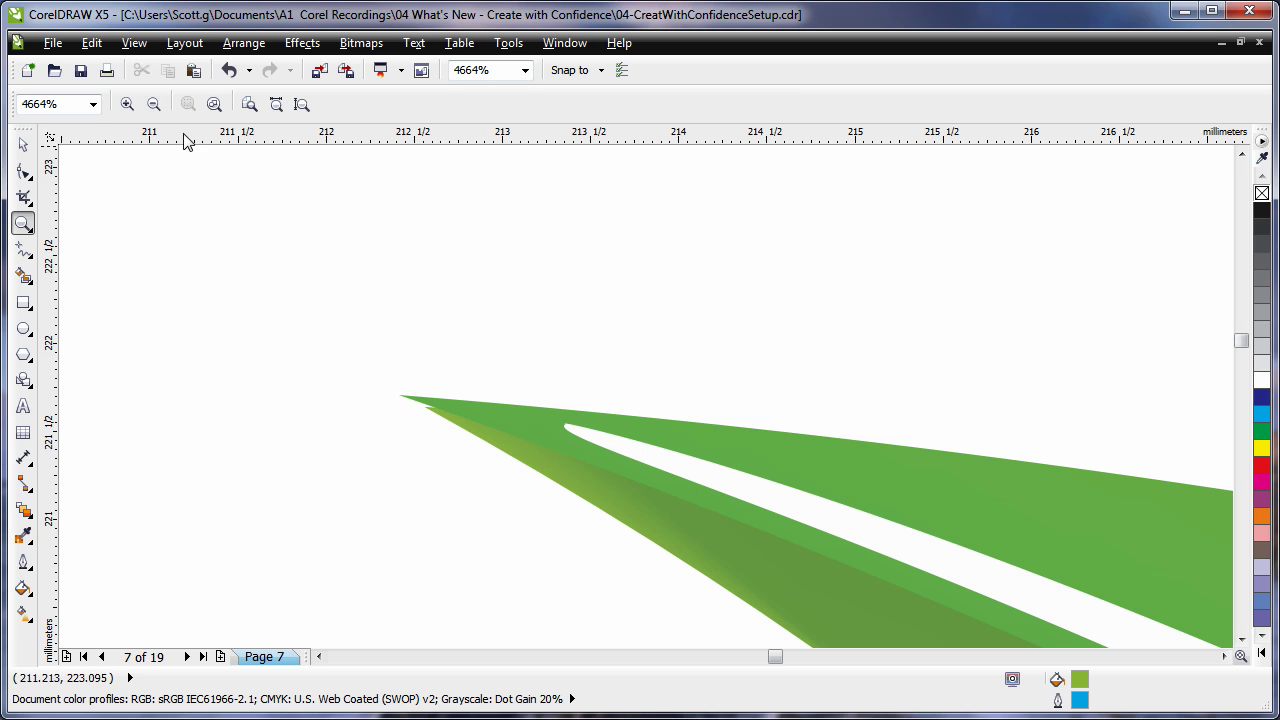
{"action": "left_click", "coordinate": [134, 45]}
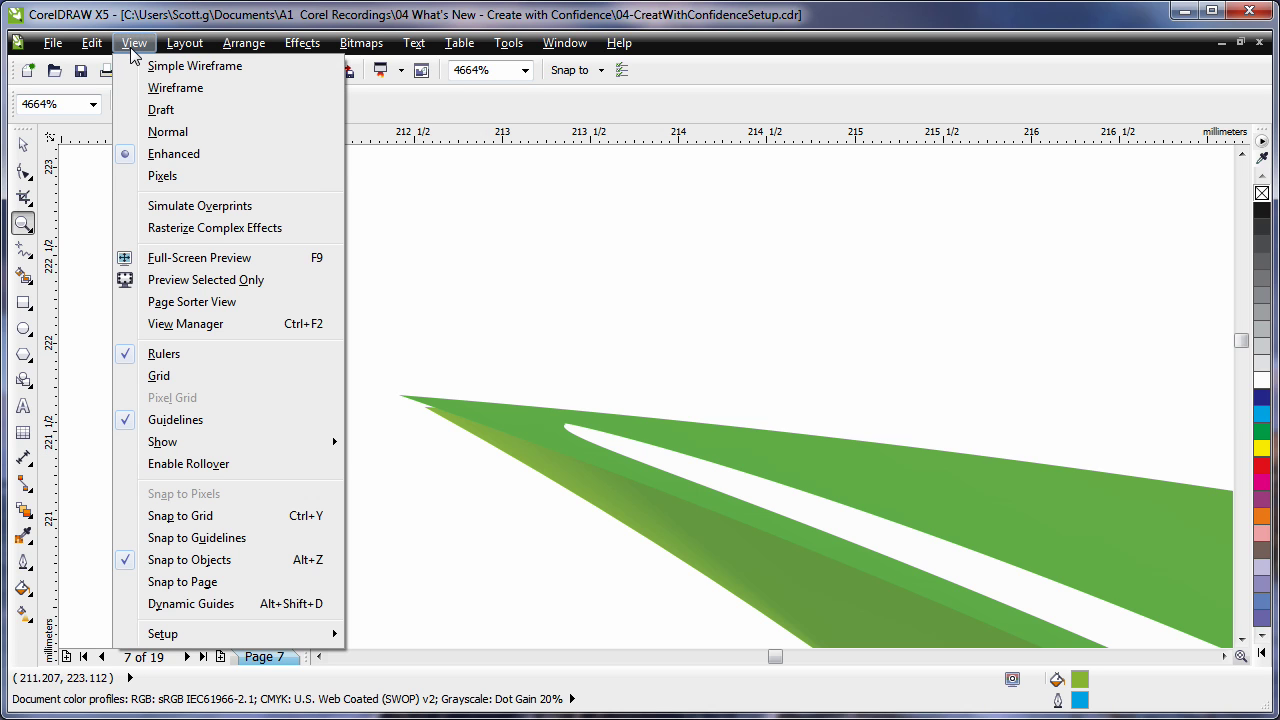
{"action": "left_click", "coordinate": [163, 176]}
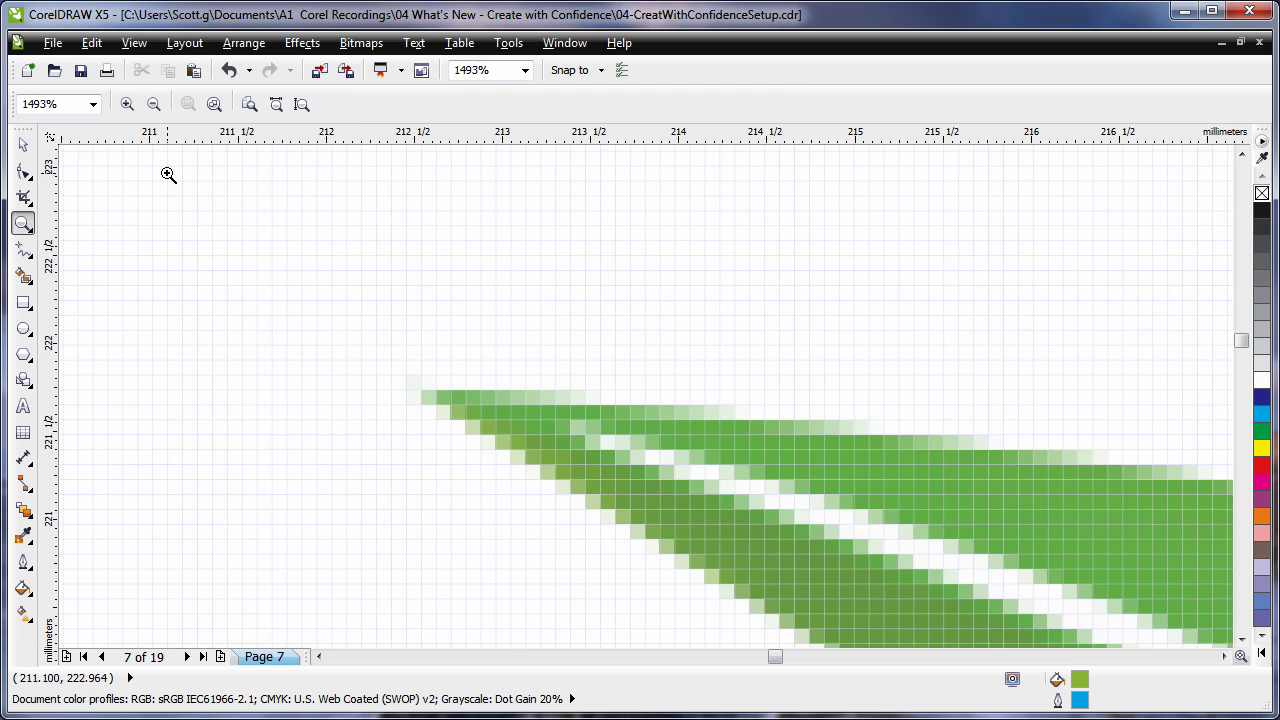
Step: Enable Snap to Pixels and move a leaf tip node up-left with the Shape tool
{"action": "left_click", "coordinate": [24, 173]}
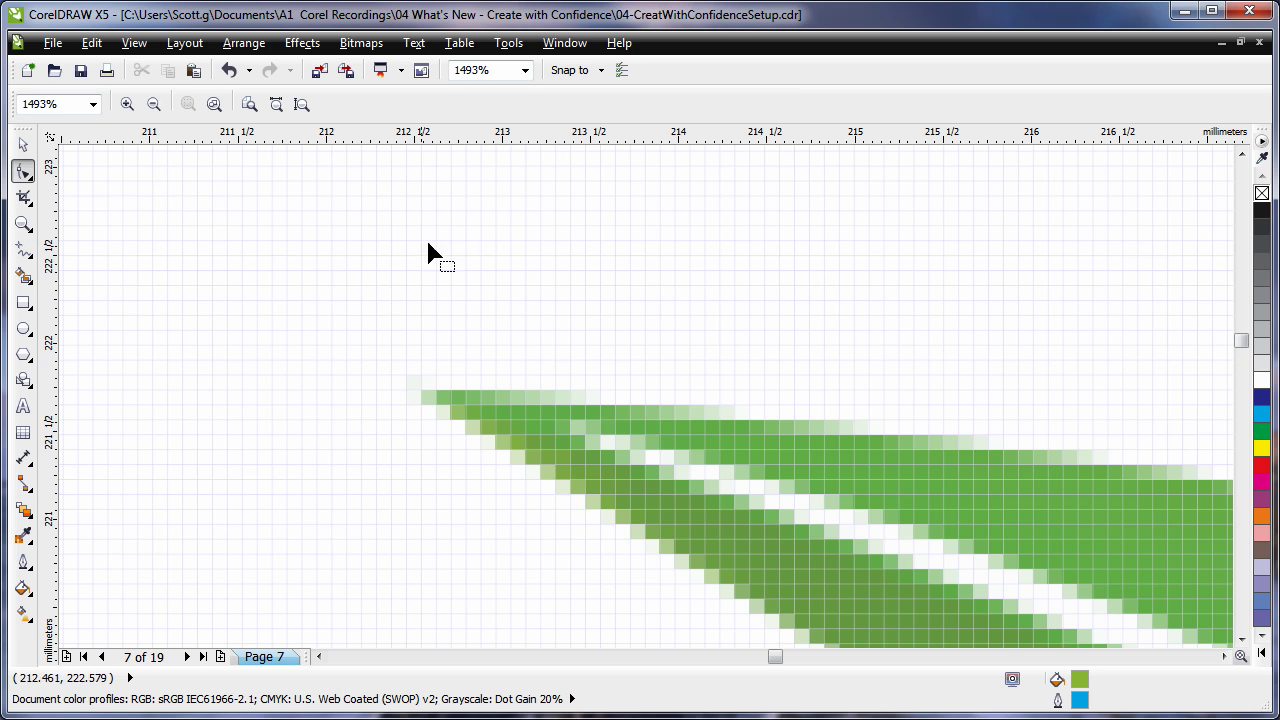
{"action": "left_click", "coordinate": [600, 71]}
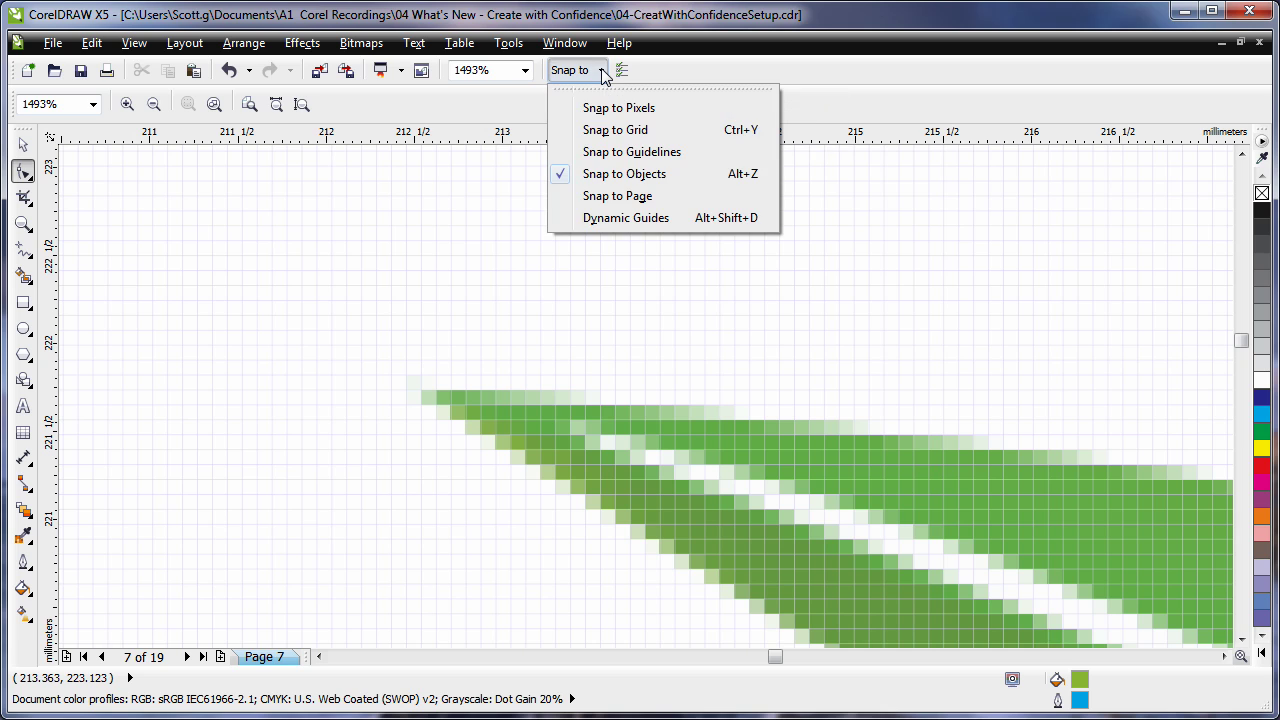
{"action": "left_click", "coordinate": [630, 111]}
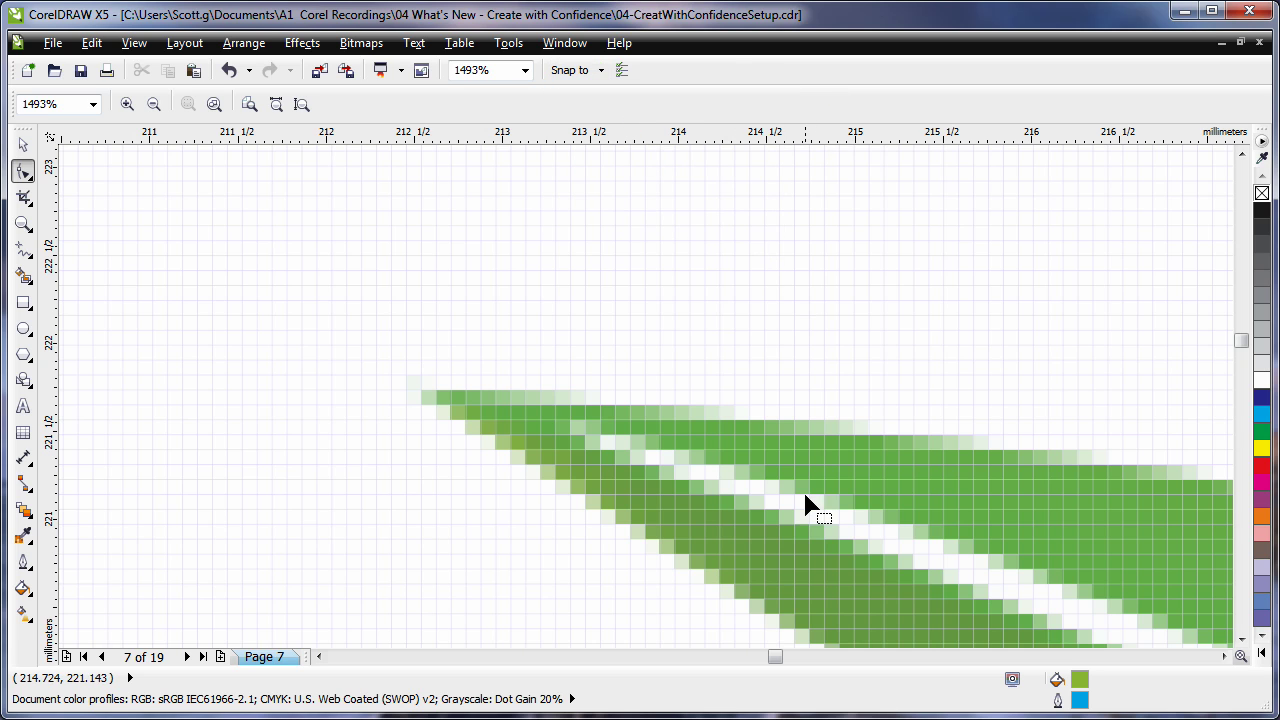
{"action": "left_click", "coordinate": [812, 518]}
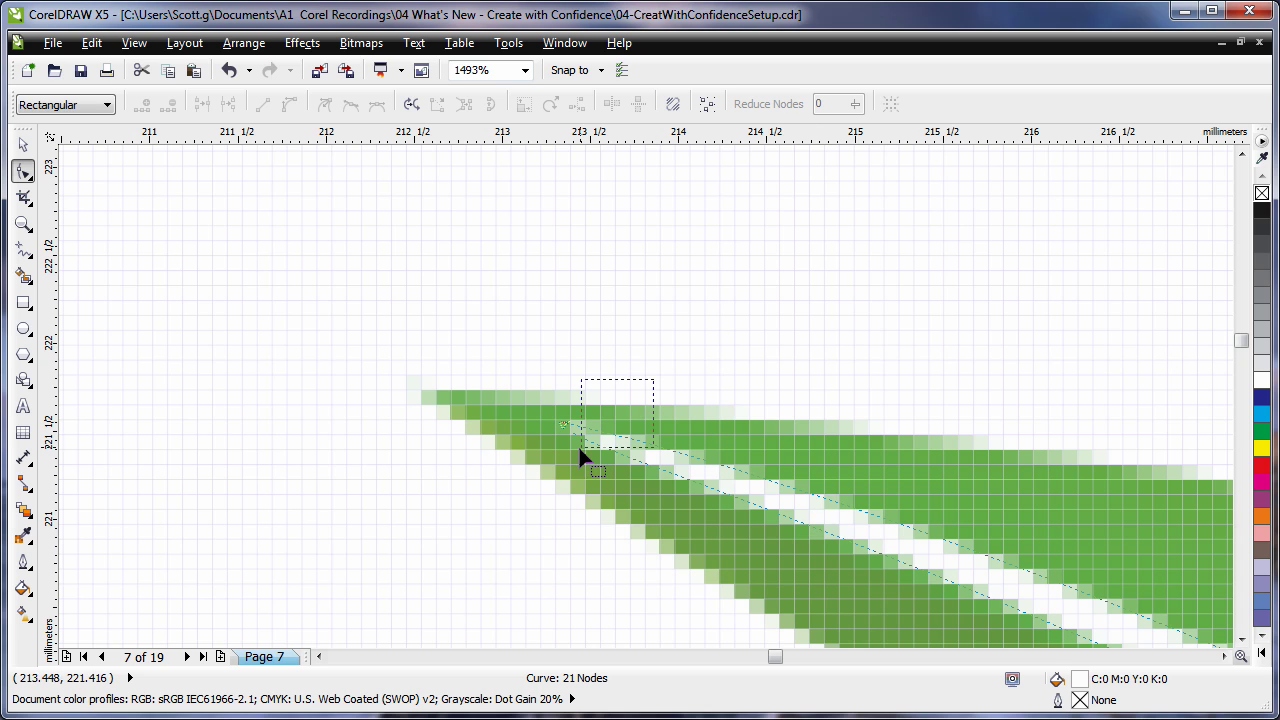
{"action": "mouse_move", "coordinate": [566, 428]}
{"action": "left_mouse_down"}
{"action": "mouse_move", "coordinate": [570, 438]}
{"action": "mouse_move", "coordinate": [529, 413]}
{"action": "mouse_move", "coordinate": [511, 434]}
{"action": "mouse_move", "coordinate": [511, 417]}
{"action": "mouse_move", "coordinate": [636, 376]}
{"action": "mouse_move", "coordinate": [657, 423]}
{"action": "mouse_move", "coordinate": [551, 432]}
{"action": "left_mouse_up"}
{"action": "key", "text": "space"}
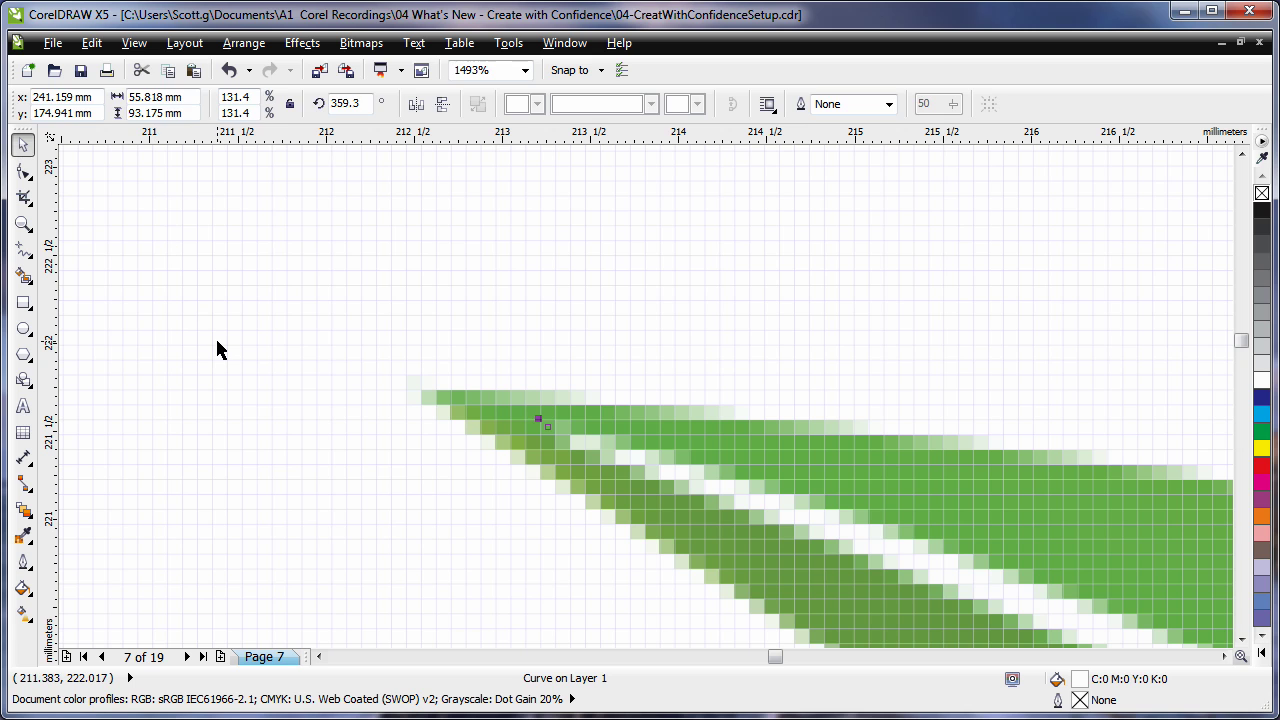
{"action": "left_click", "coordinate": [218, 350]}
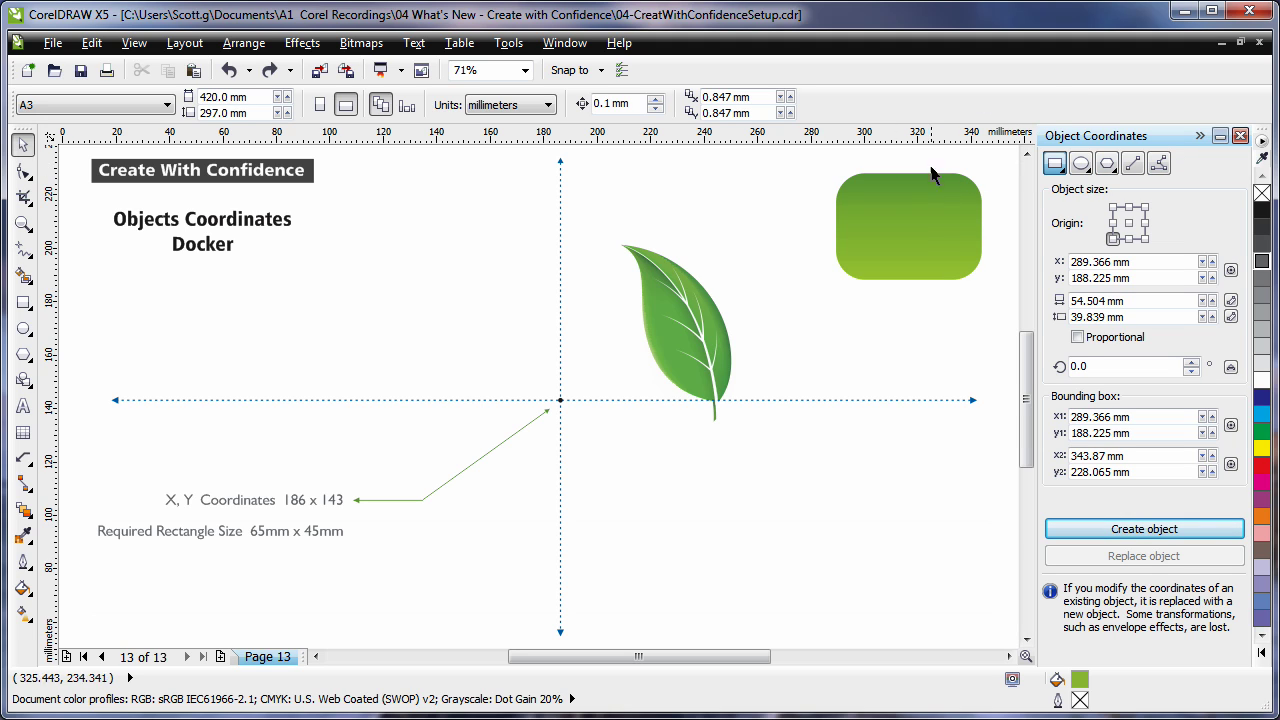
Step: Set the green rectangle's position to X 186 mm, Y 143 mm in Object Coordinates
{"action": "left_click", "coordinate": [918, 222]}
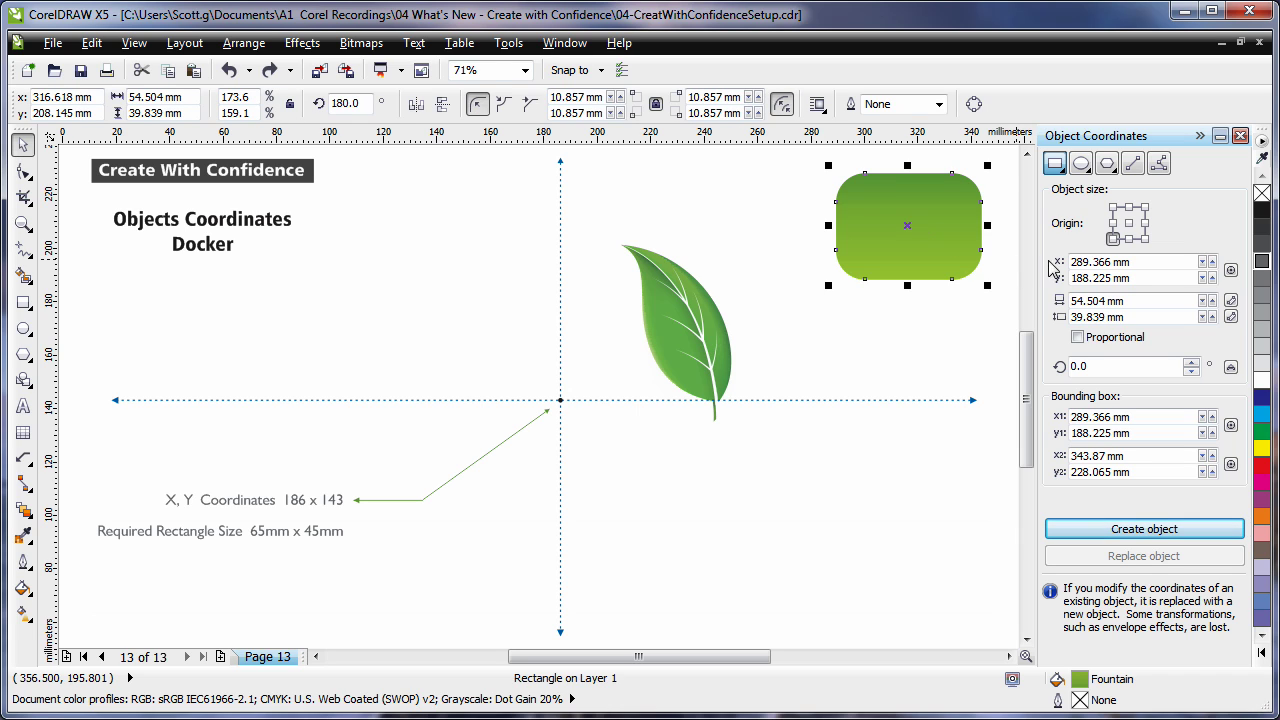
{"action": "left_click_drag", "start_coordinate": [1160, 262], "coordinate": [1057, 265]}
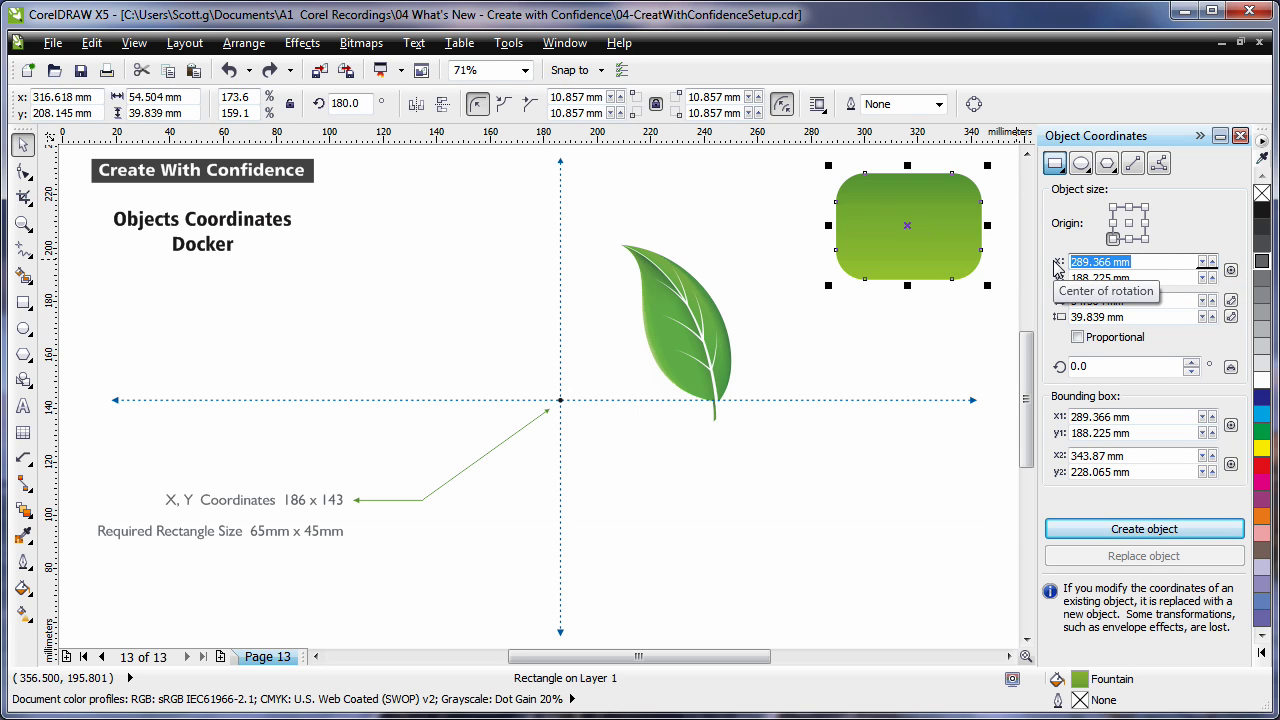
{"action": "type", "text": "18"}
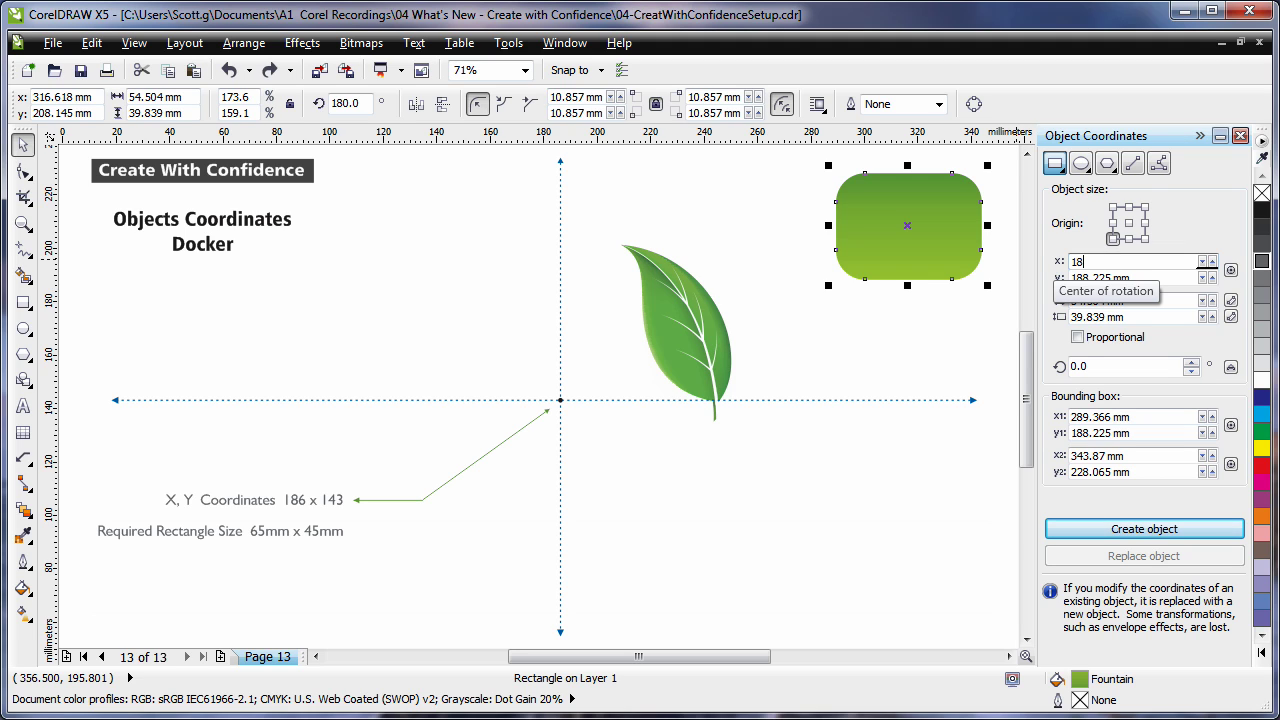
{"action": "type", "text": "6"}
{"action": "key", "text": "Tab"}
{"action": "type", "text": "1"}
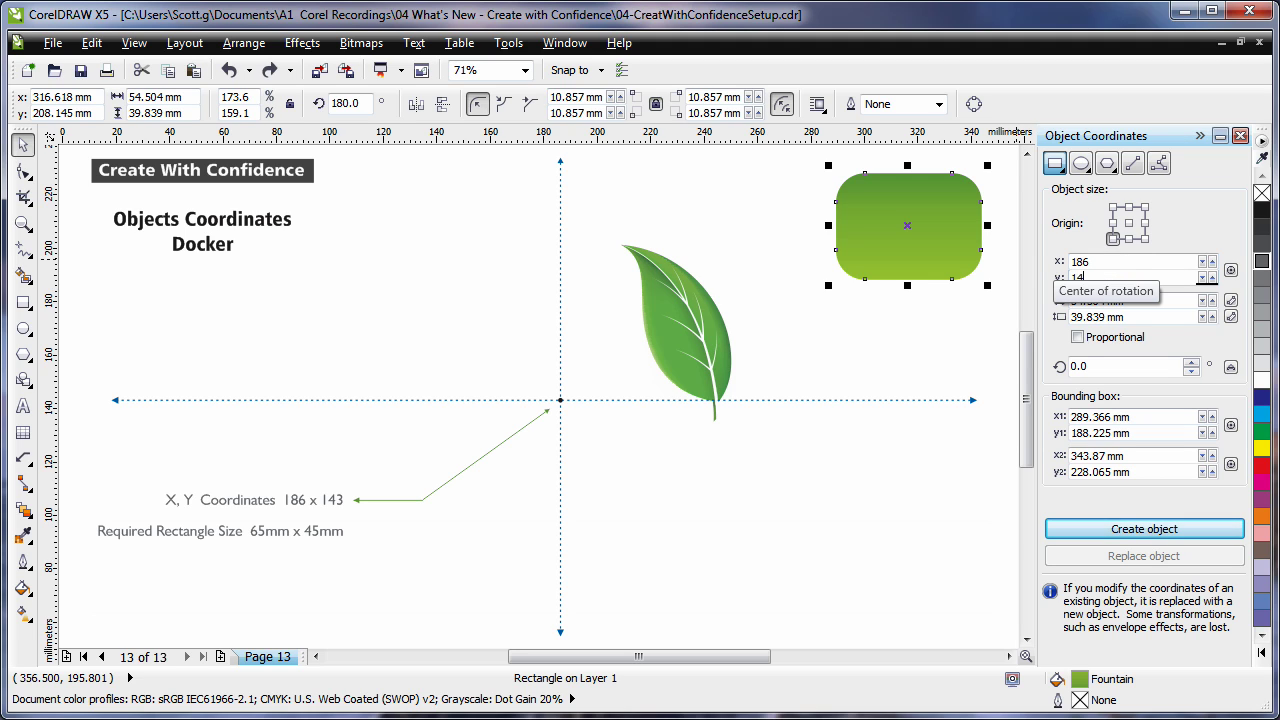
{"action": "key", "text": "Tab"}
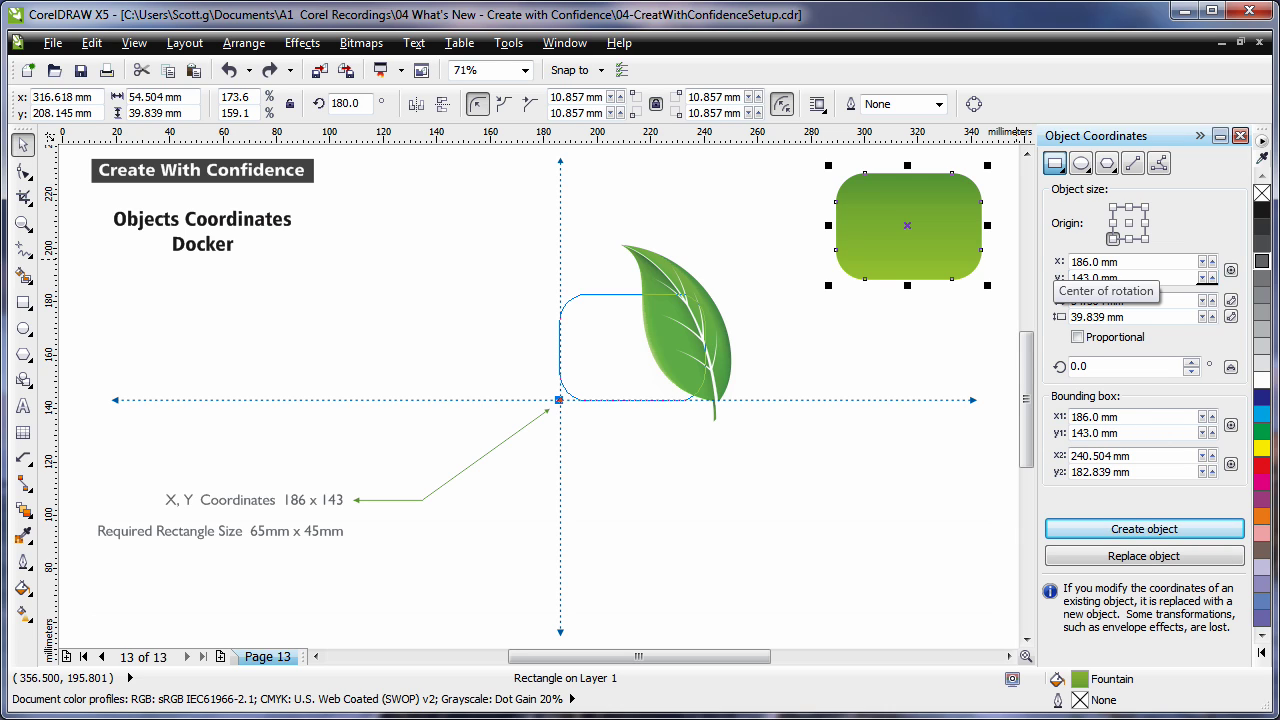
Step: Set its size to 65 × 45 mm and replace the rectangle with the new values
{"action": "left_click", "coordinate": [1145, 300]}
{"action": "left_click_drag", "start_coordinate": [1145, 300], "coordinate": [1058, 300]}
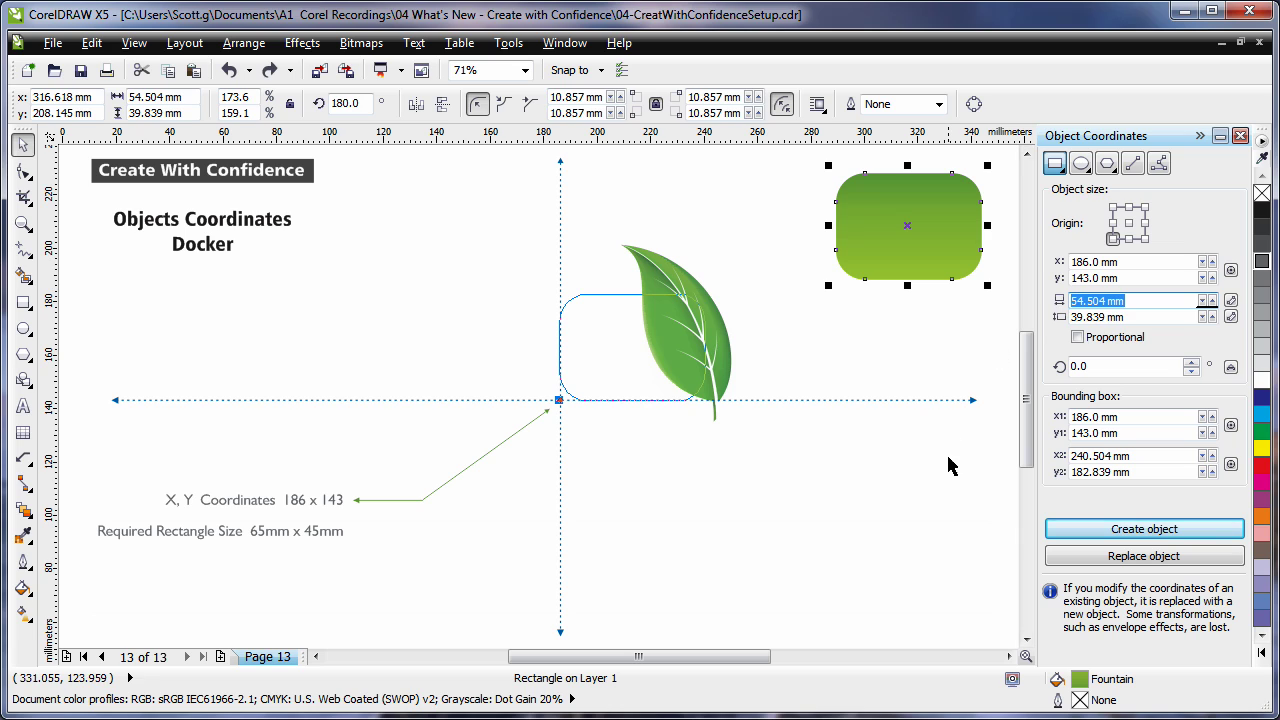
{"action": "type", "text": "65"}
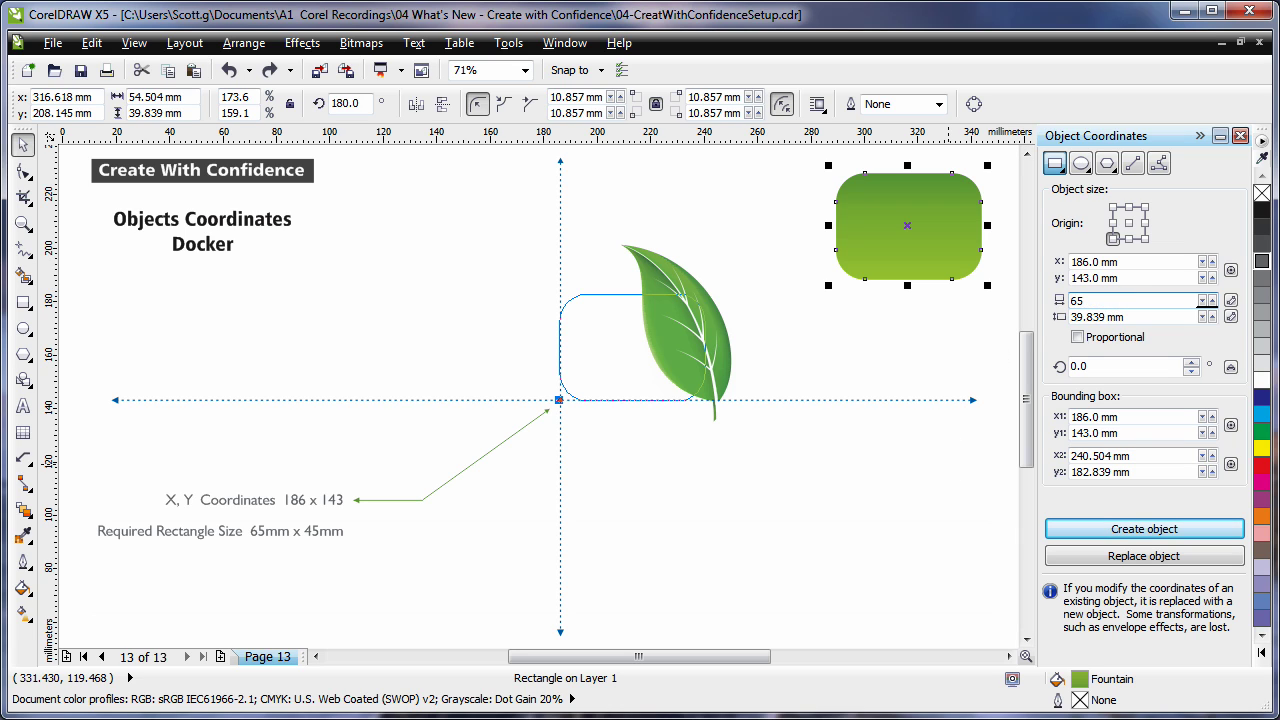
{"action": "key", "text": "Tab"}
{"action": "type", "text": "4"}
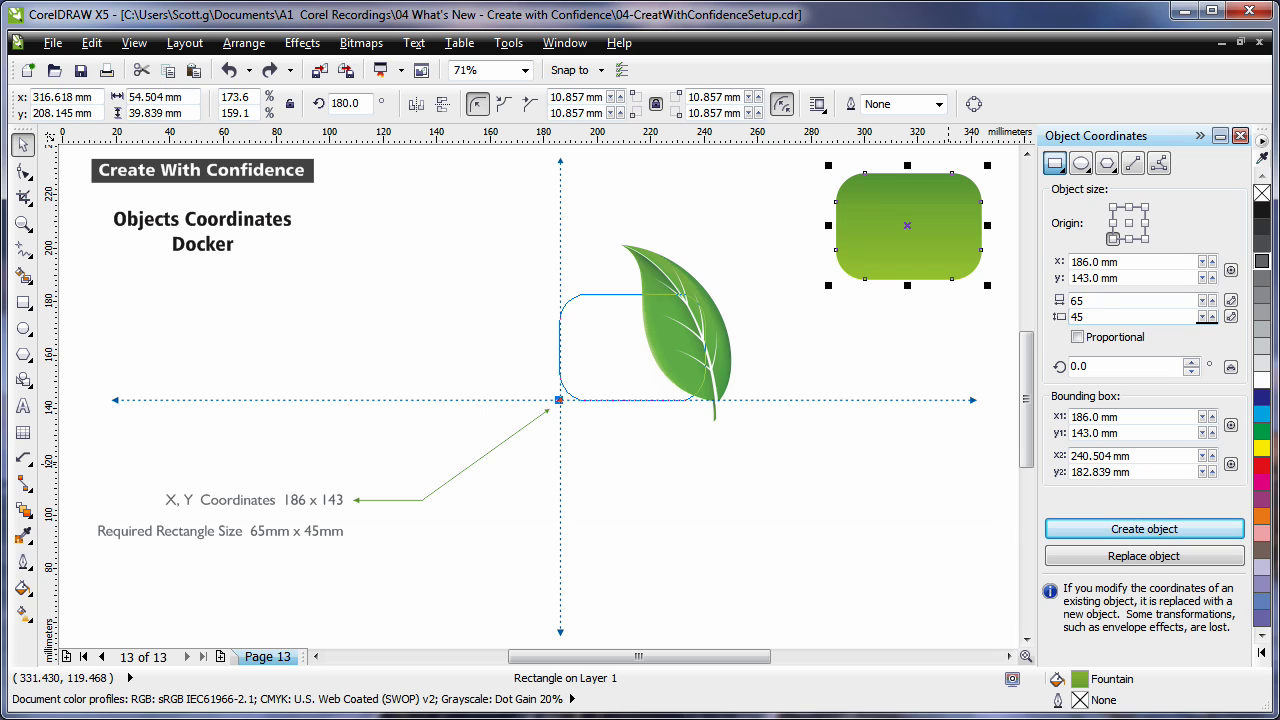
{"action": "key", "text": "Return"}
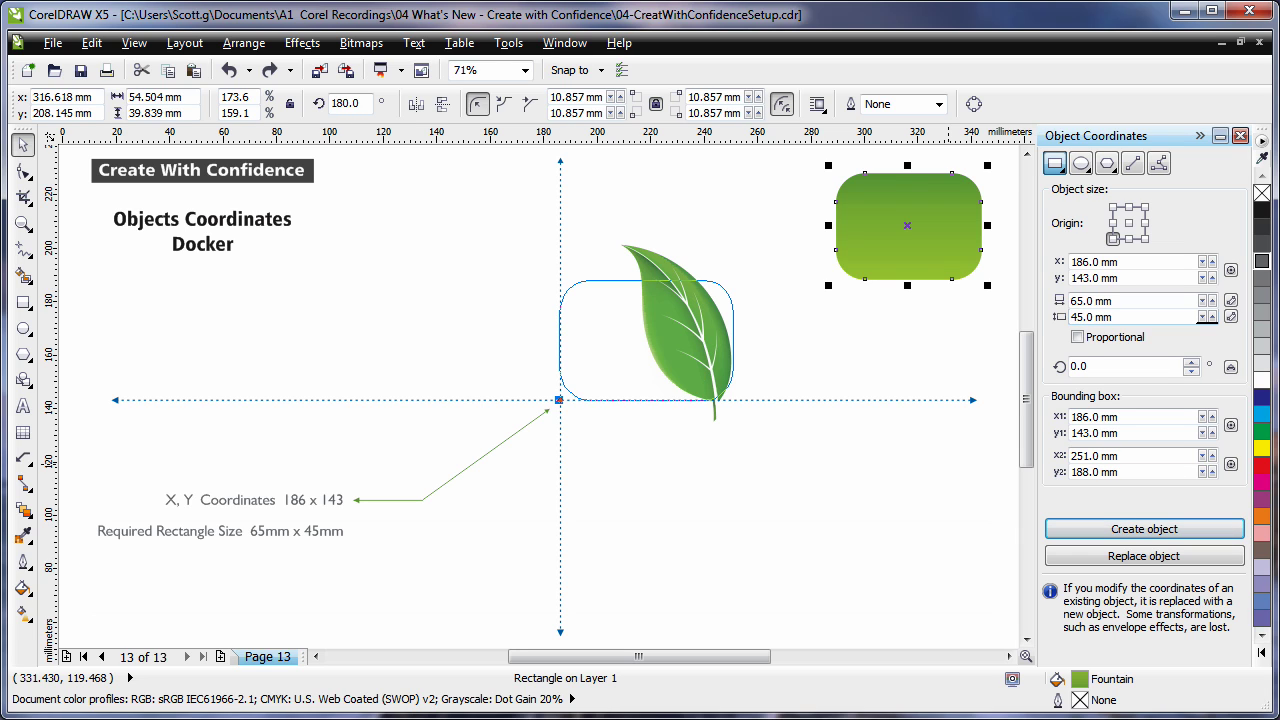
{"action": "left_click", "coordinate": [1158, 558]}
{"action": "left_click", "coordinate": [948, 566]}
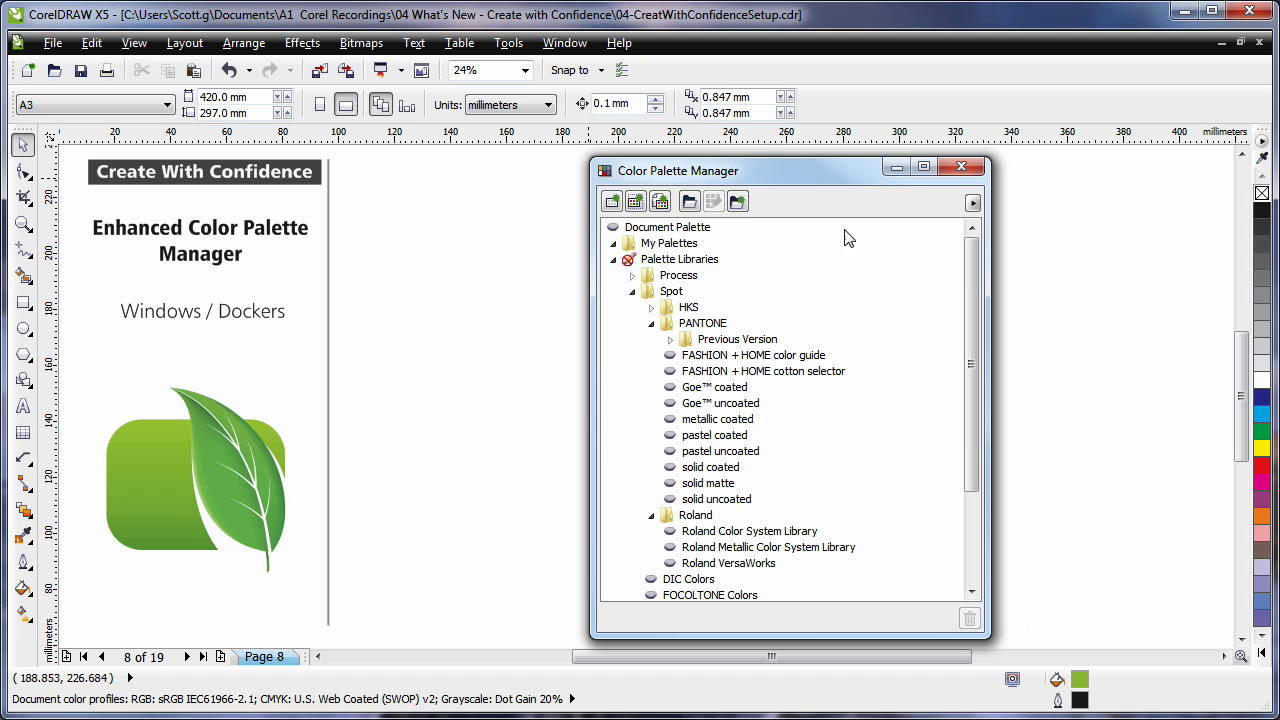
Step: Browse the PANTONE and Roland palette folders in the Color Palette Manager
{"action": "left_click", "coordinate": [704, 324]}
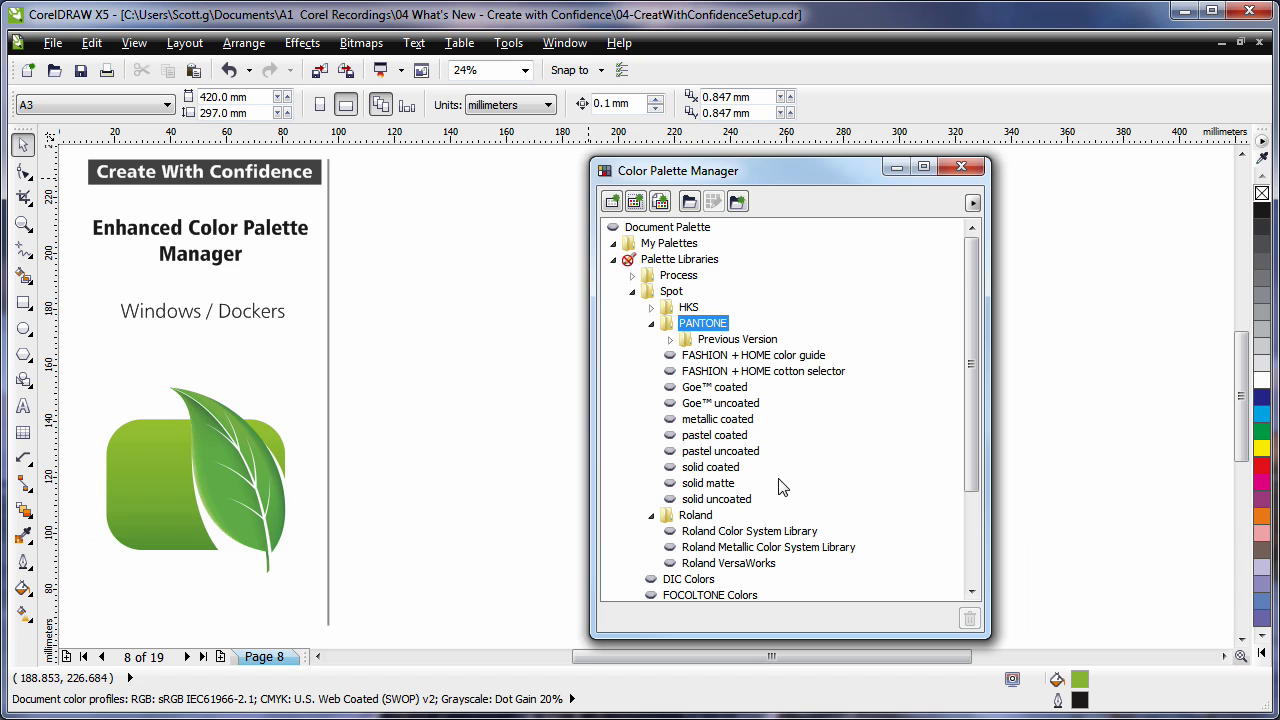
{"action": "left_click", "coordinate": [697, 517]}
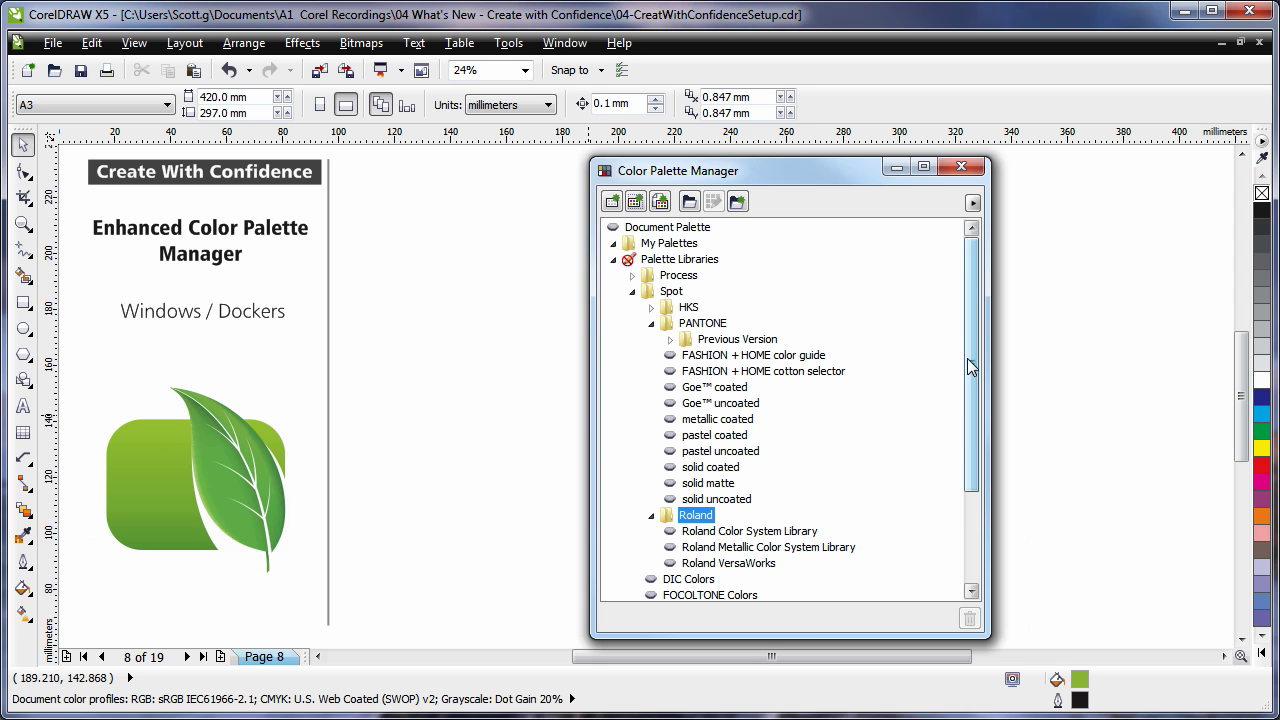
{"action": "left_click_drag", "start_coordinate": [972, 369], "coordinate": [950, 494]}
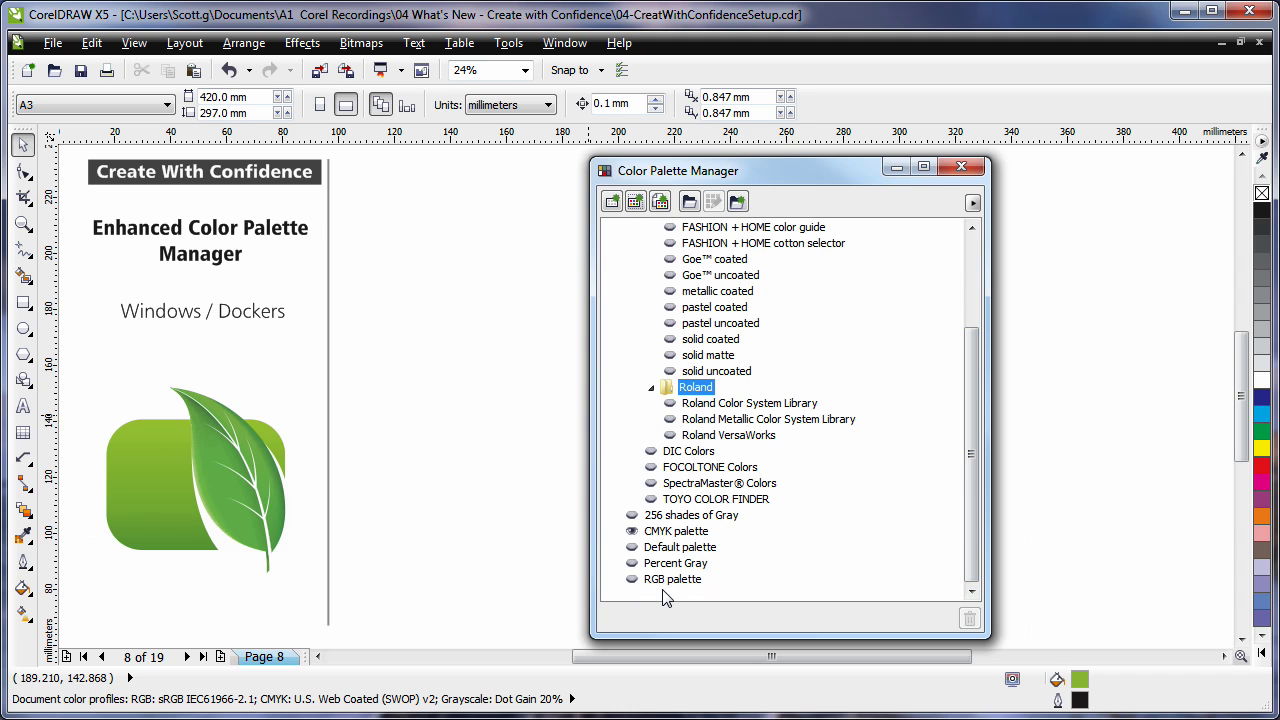
Step: Toggle the CMYK and RGB palettes' visibility, leaving RGB hidden, and scroll the list to the top
{"action": "left_click", "coordinate": [633, 532]}
{"action": "left_click", "coordinate": [632, 531]}
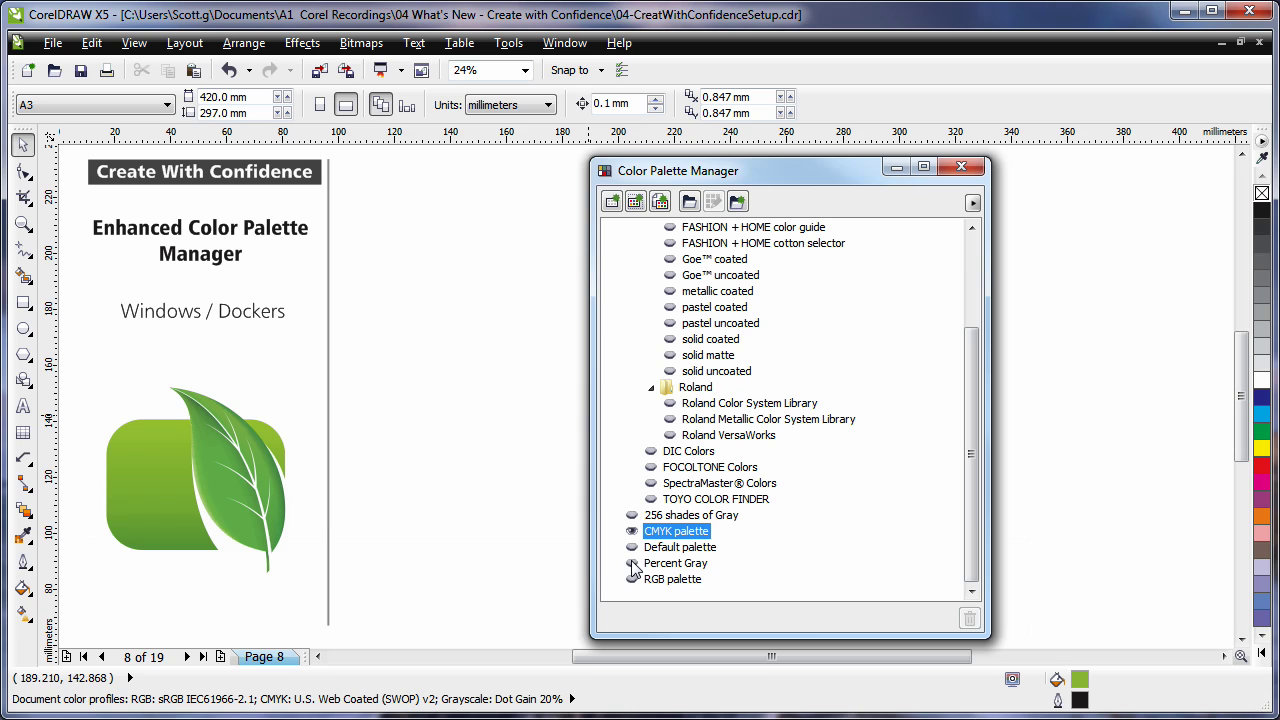
{"action": "left_click", "coordinate": [632, 580]}
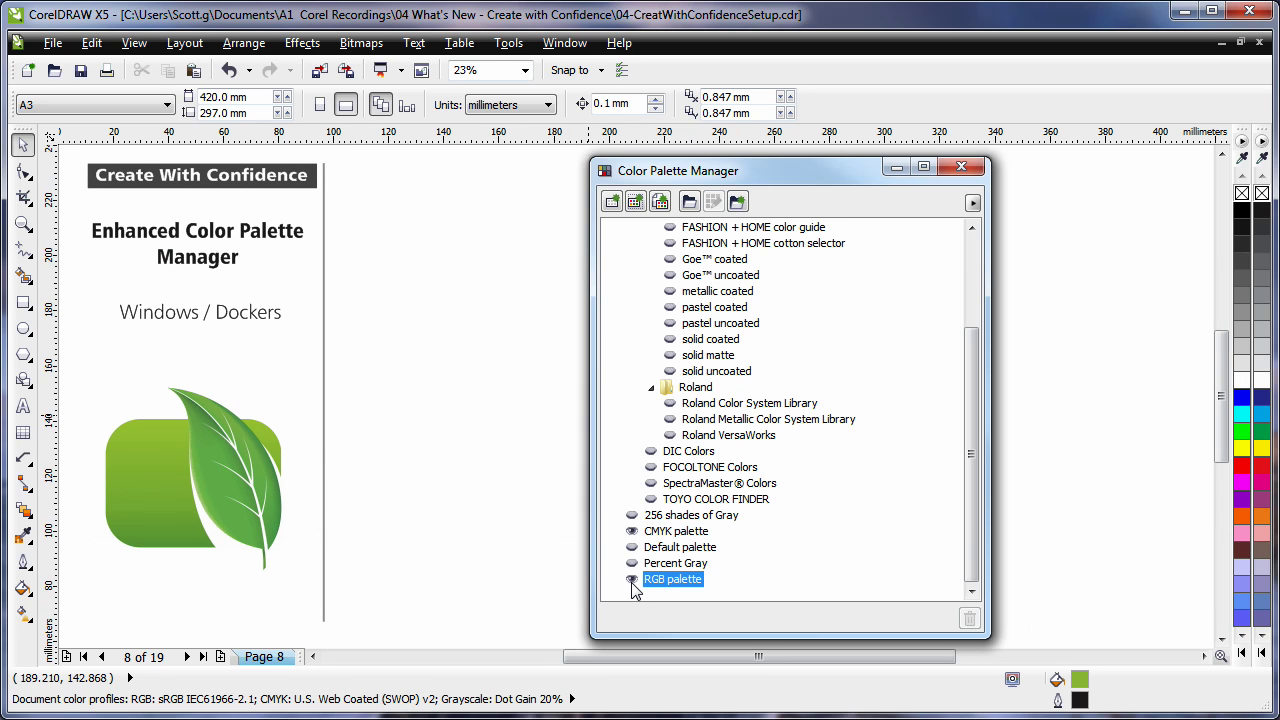
{"action": "left_click", "coordinate": [632, 580]}
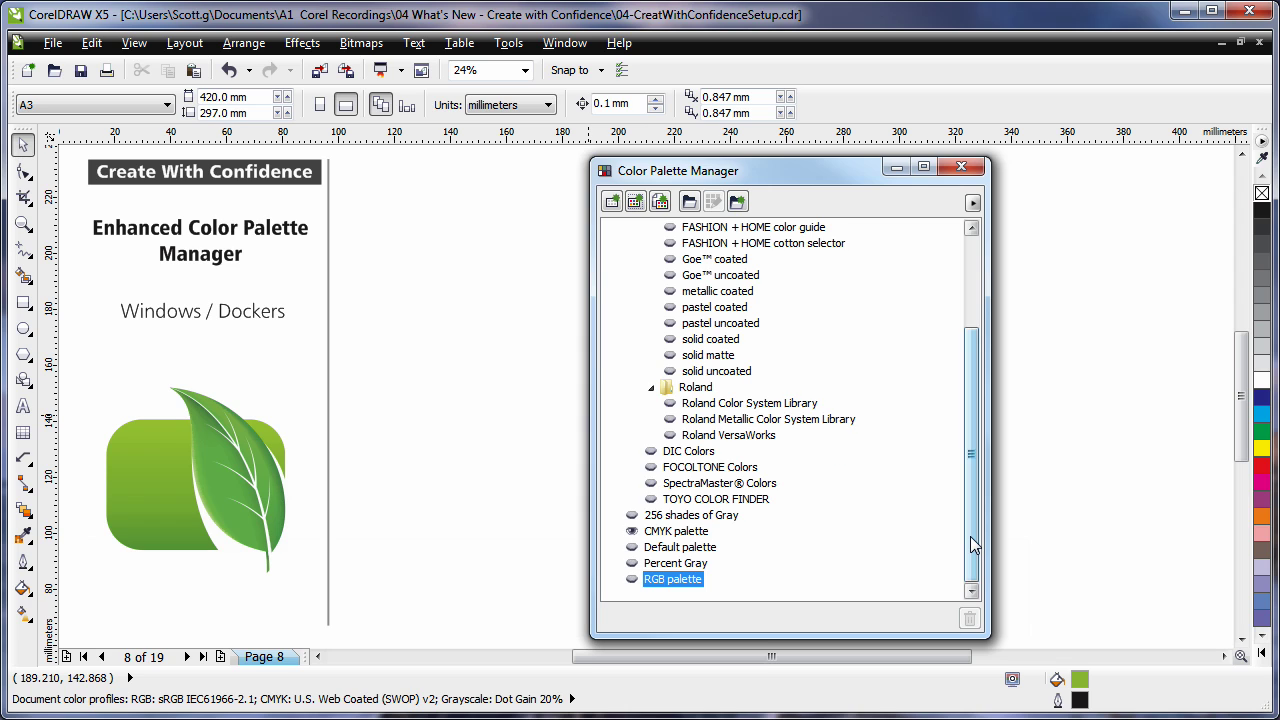
{"action": "left_click_drag", "start_coordinate": [975, 543], "coordinate": [975, 393]}
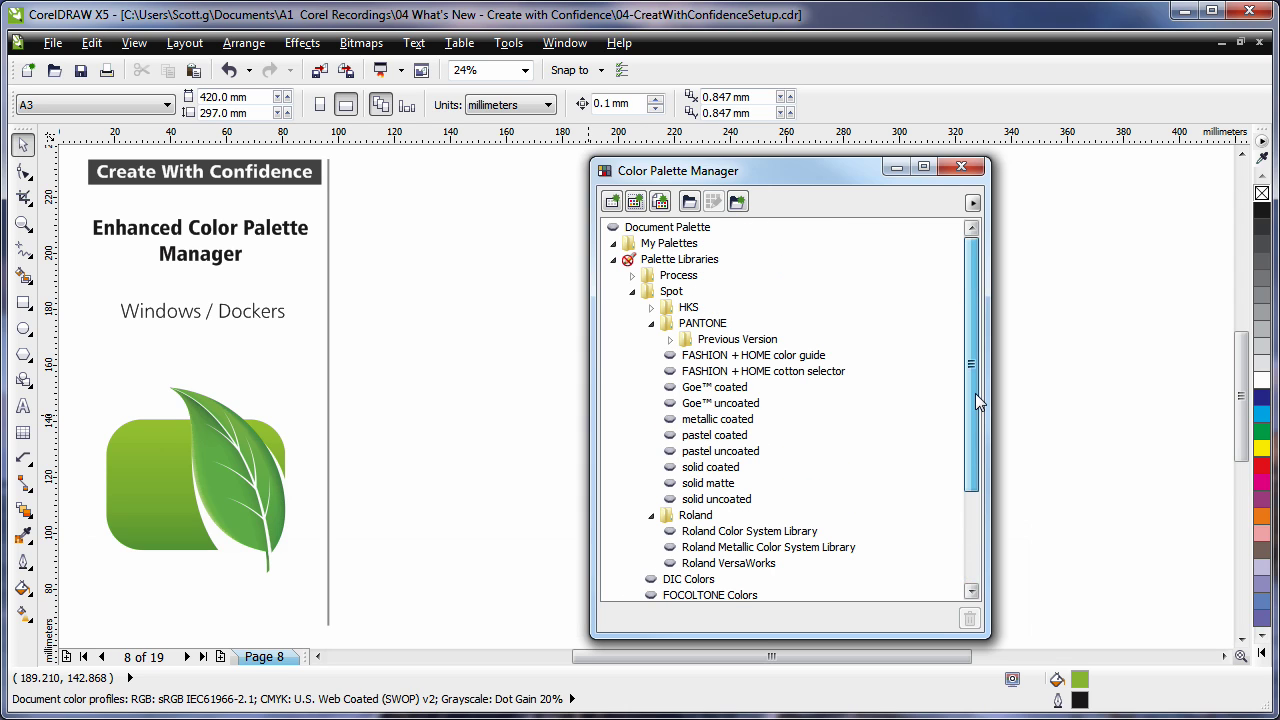
Step: Create and save a palette named Leafgreen from the leaf logo's colours
{"action": "left_click", "coordinate": [166, 461]}
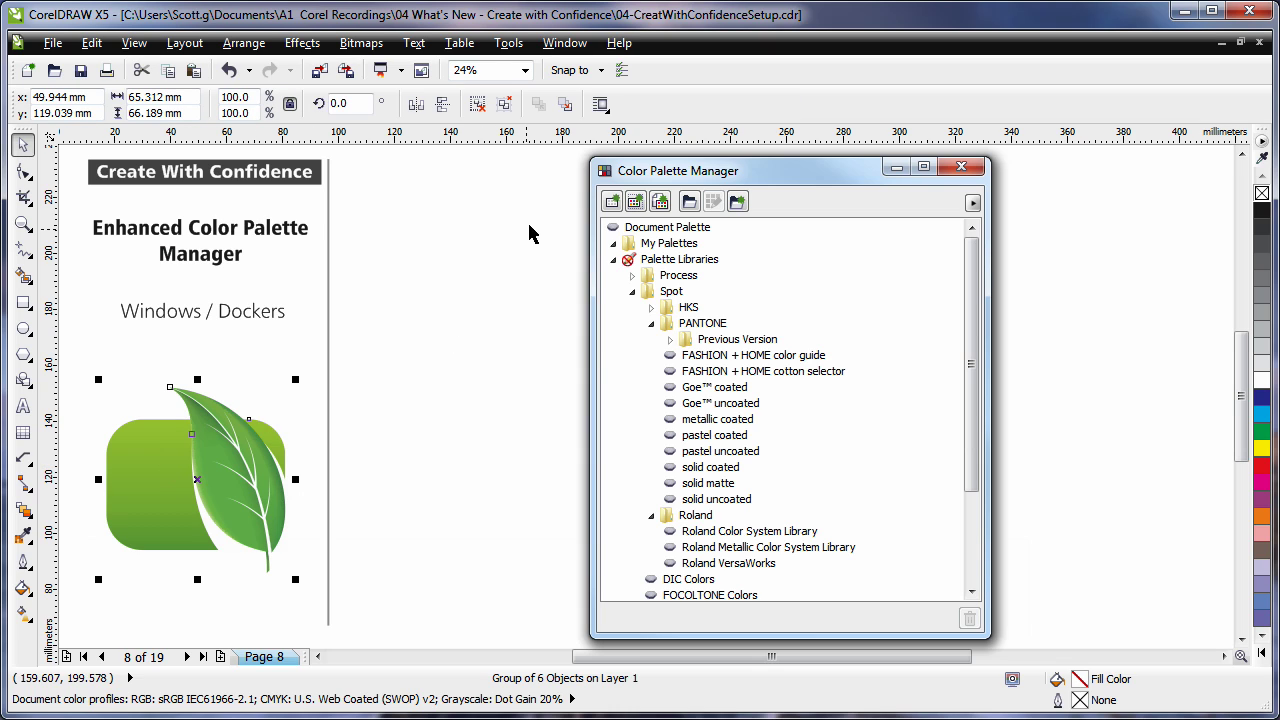
{"action": "left_click", "coordinate": [636, 202]}
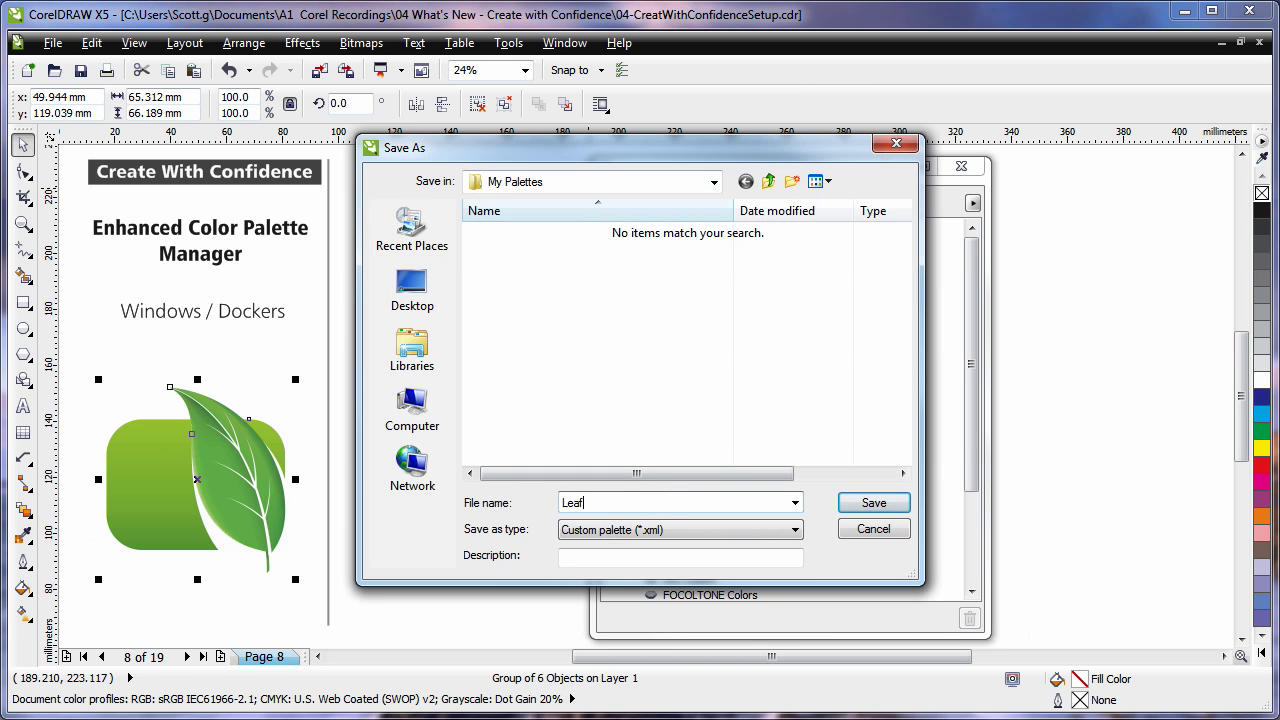
{"action": "type", "text": "Leafgreen"}
{"action": "left_click", "coordinate": [876, 504]}
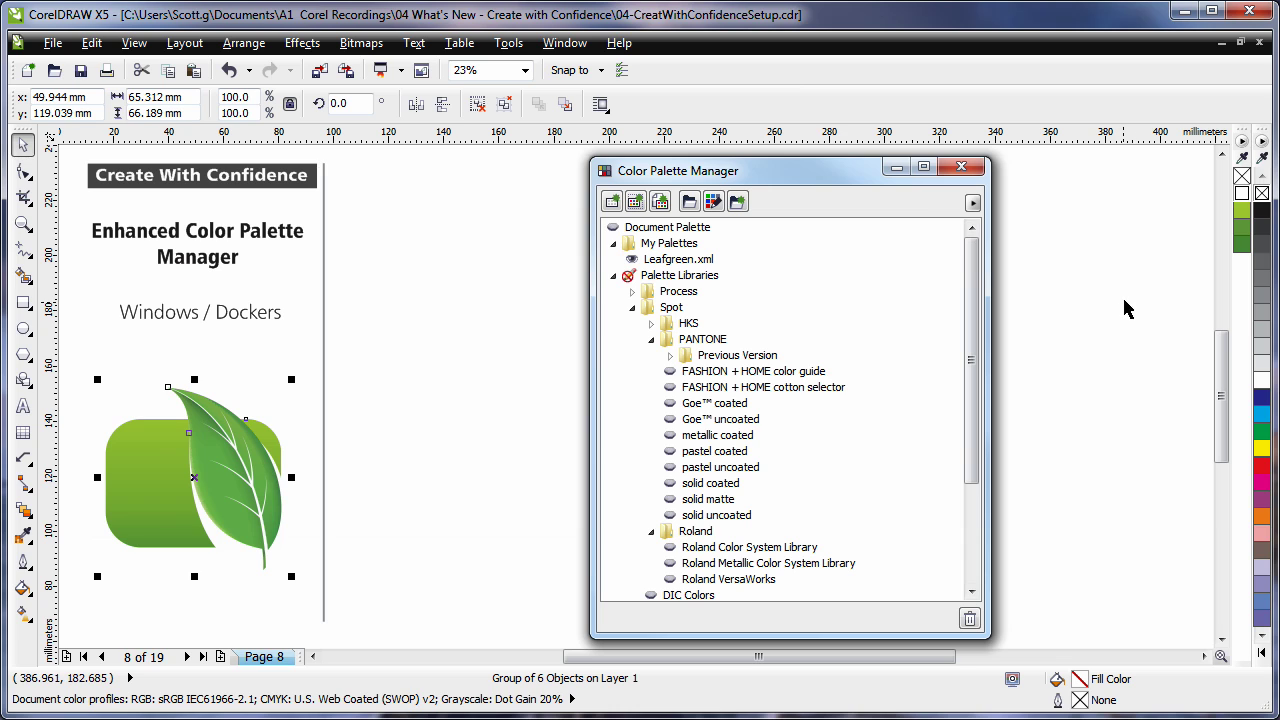
Step: Float the Leafgreen palette, then hide it and collapse My Palettes
{"action": "left_click_drag", "start_coordinate": [1241, 140], "coordinate": [394, 274]}
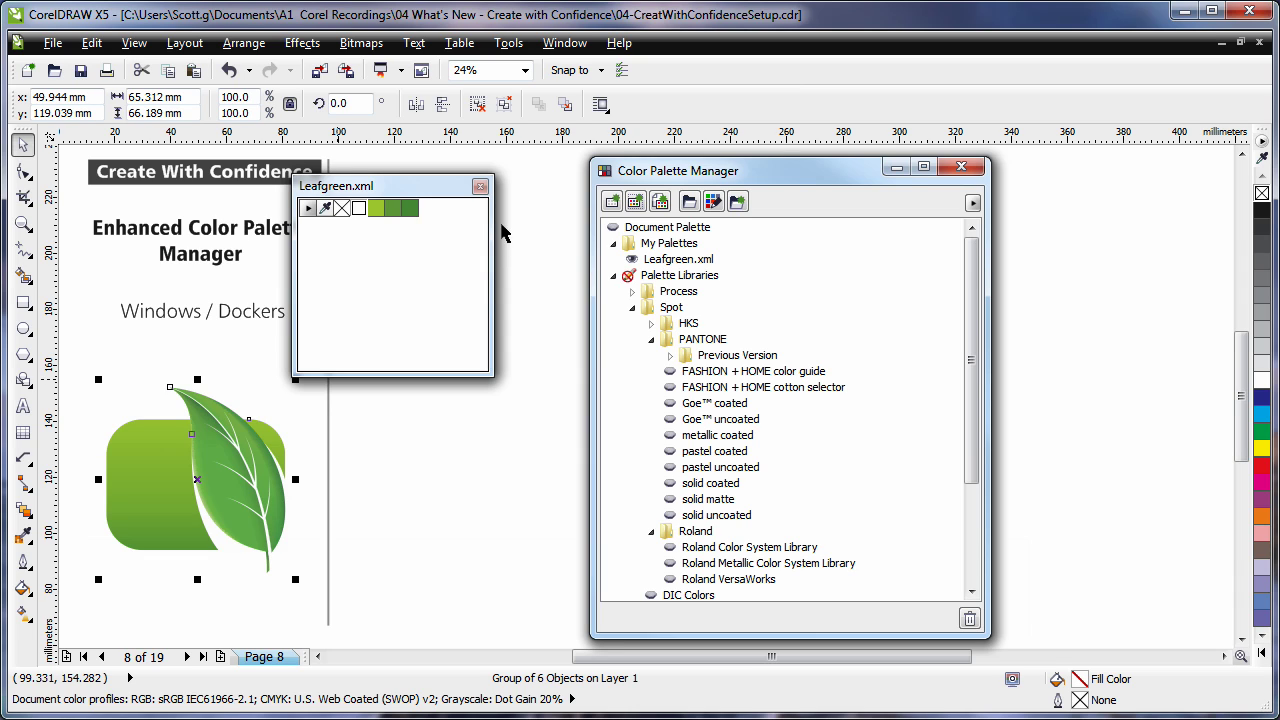
{"action": "left_click", "coordinate": [632, 260]}
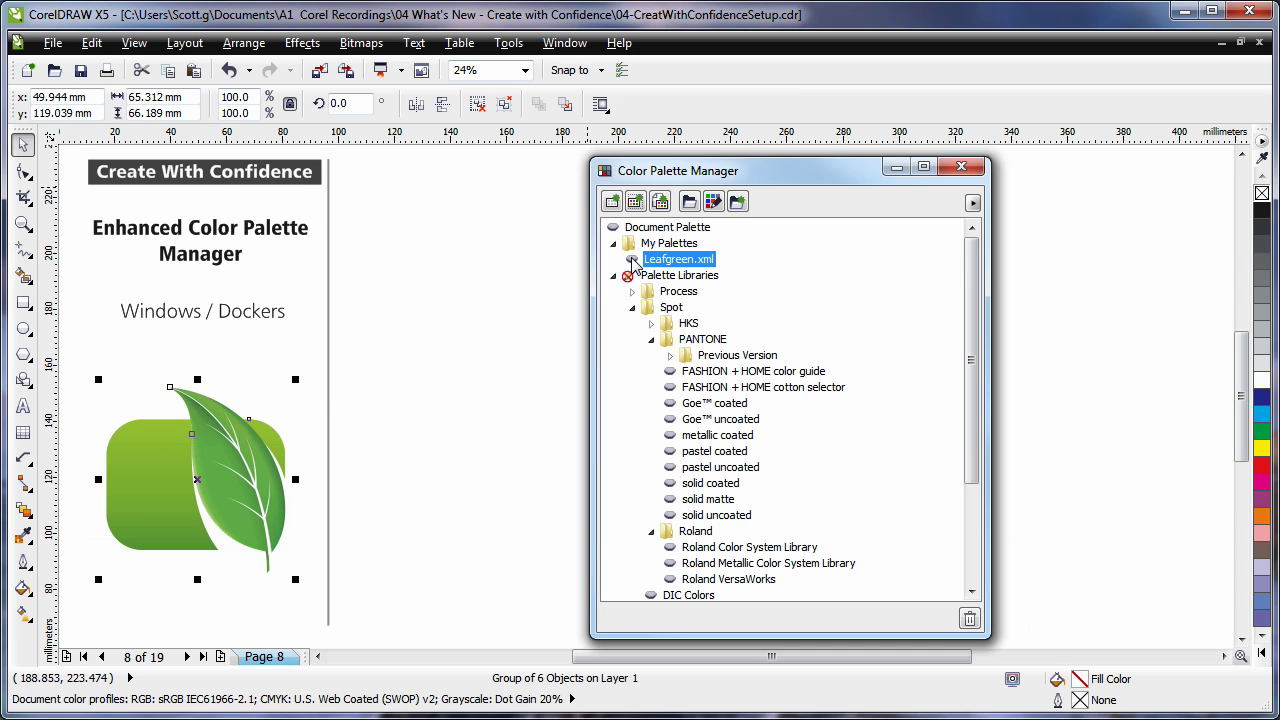
{"action": "left_click", "coordinate": [614, 245]}
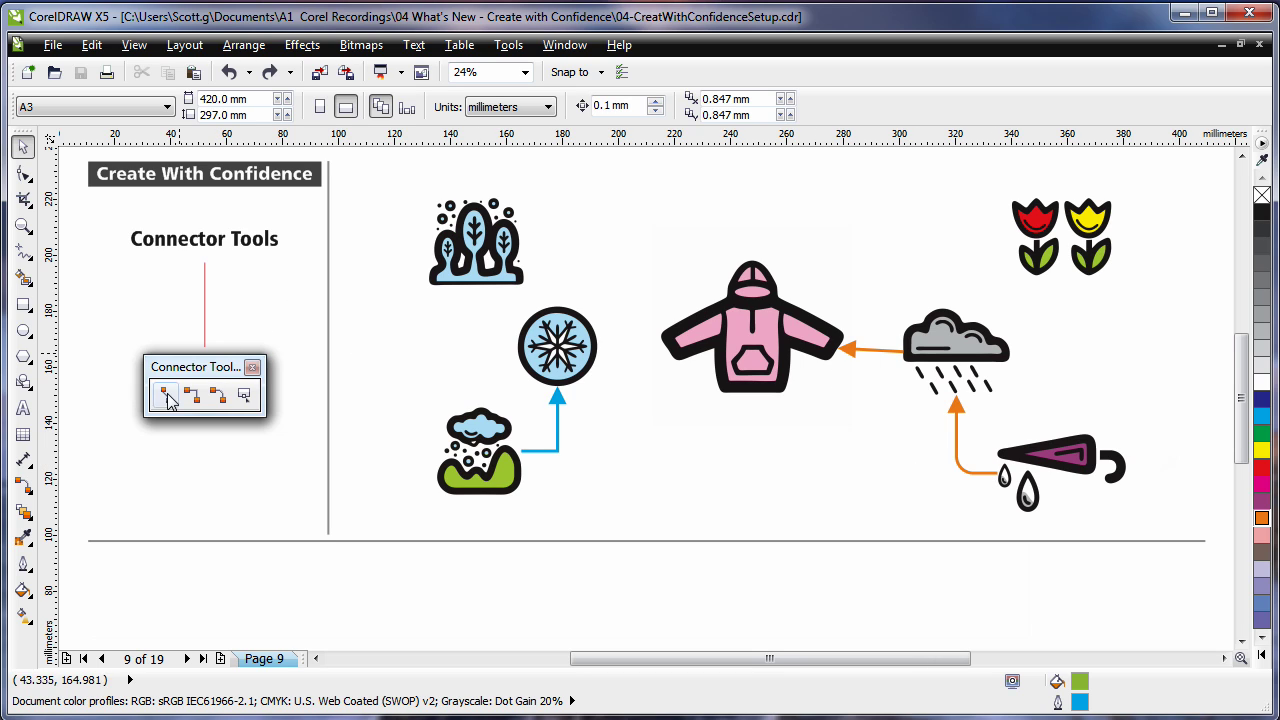
Step: Connect snowflake to jacket, trees to snowflake, and tulips to cloud with a rounded orange connector
{"action": "left_click", "coordinate": [168, 400]}
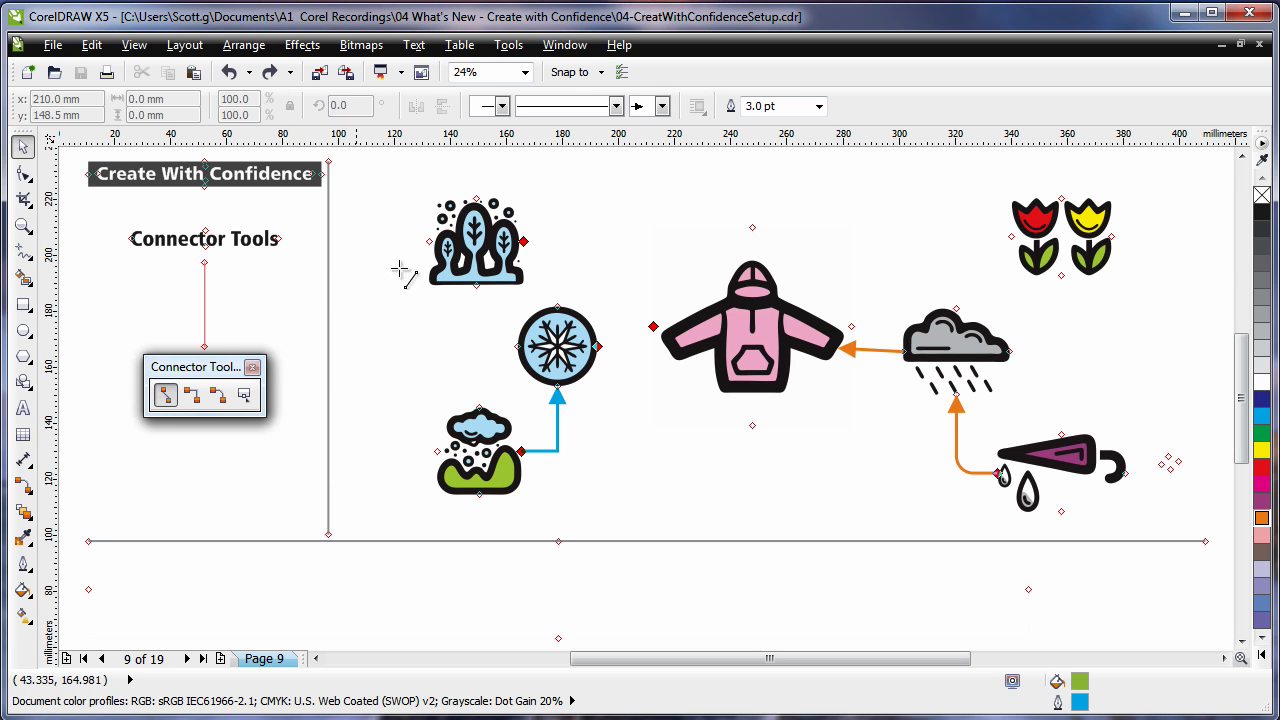
{"action": "left_click_drag", "start_coordinate": [597, 346], "coordinate": [669, 351]}
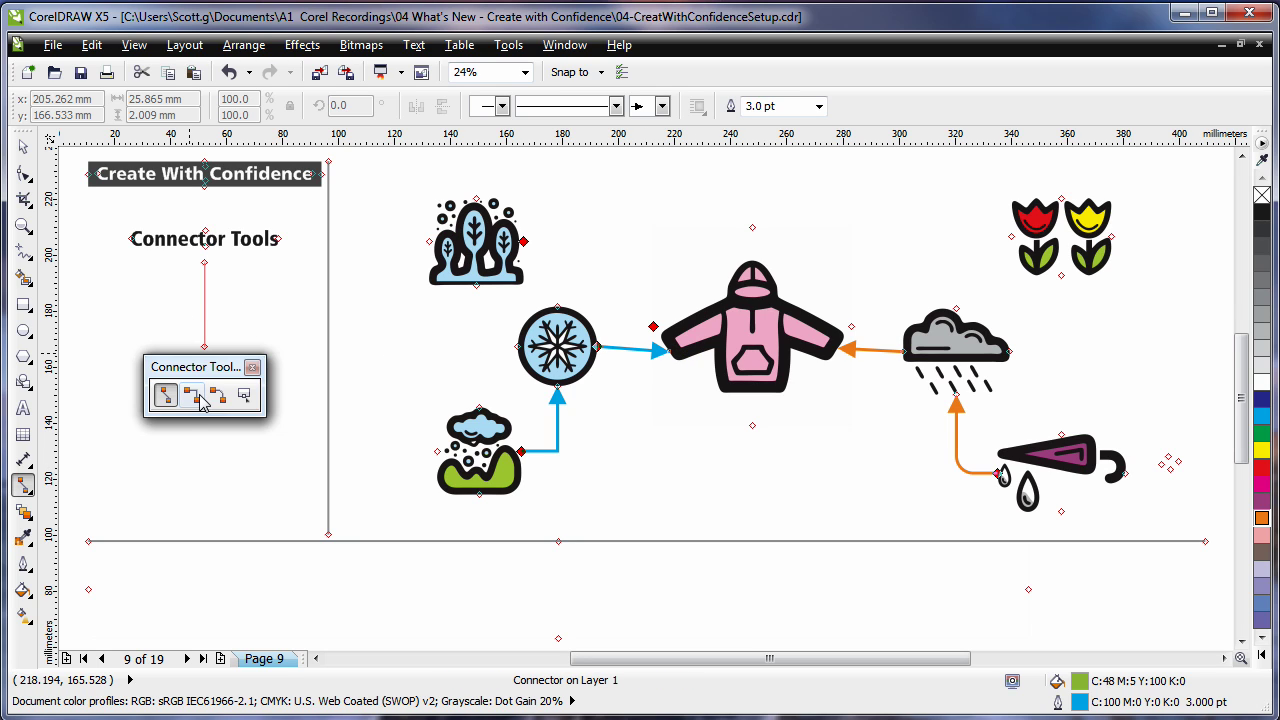
{"action": "left_click", "coordinate": [196, 398]}
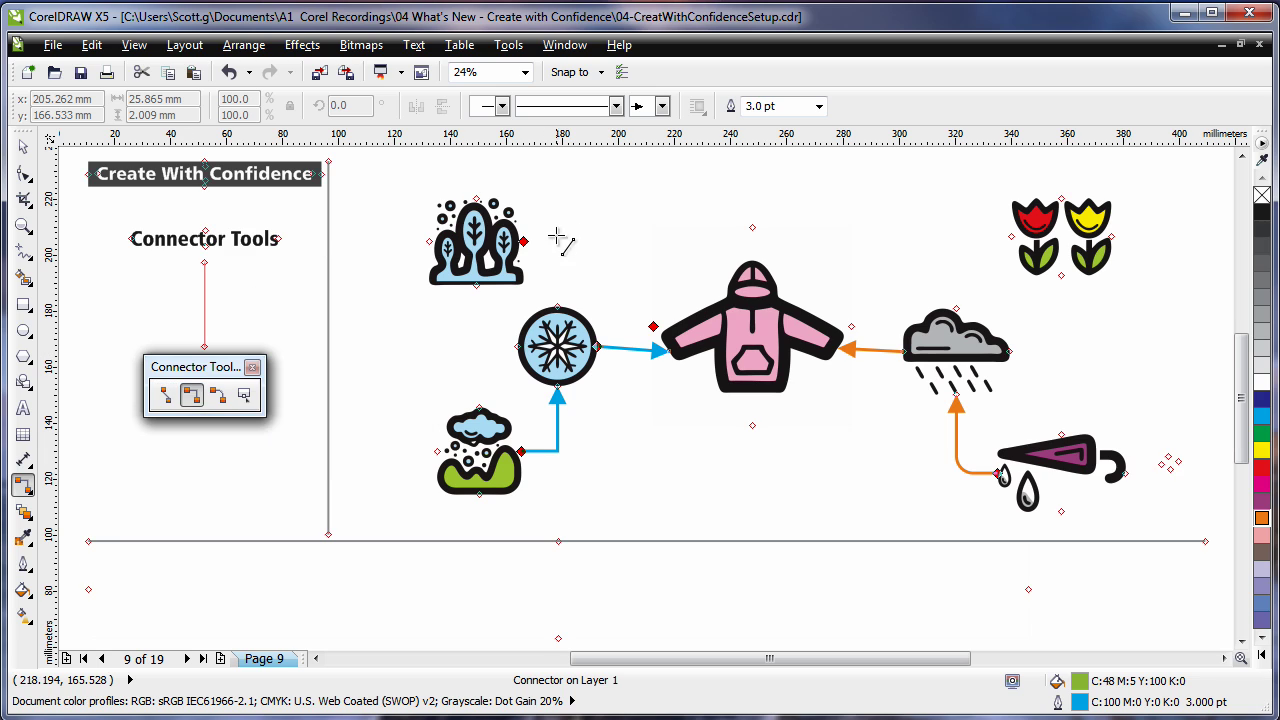
{"action": "left_click_drag", "start_coordinate": [520, 242], "coordinate": [557, 305]}
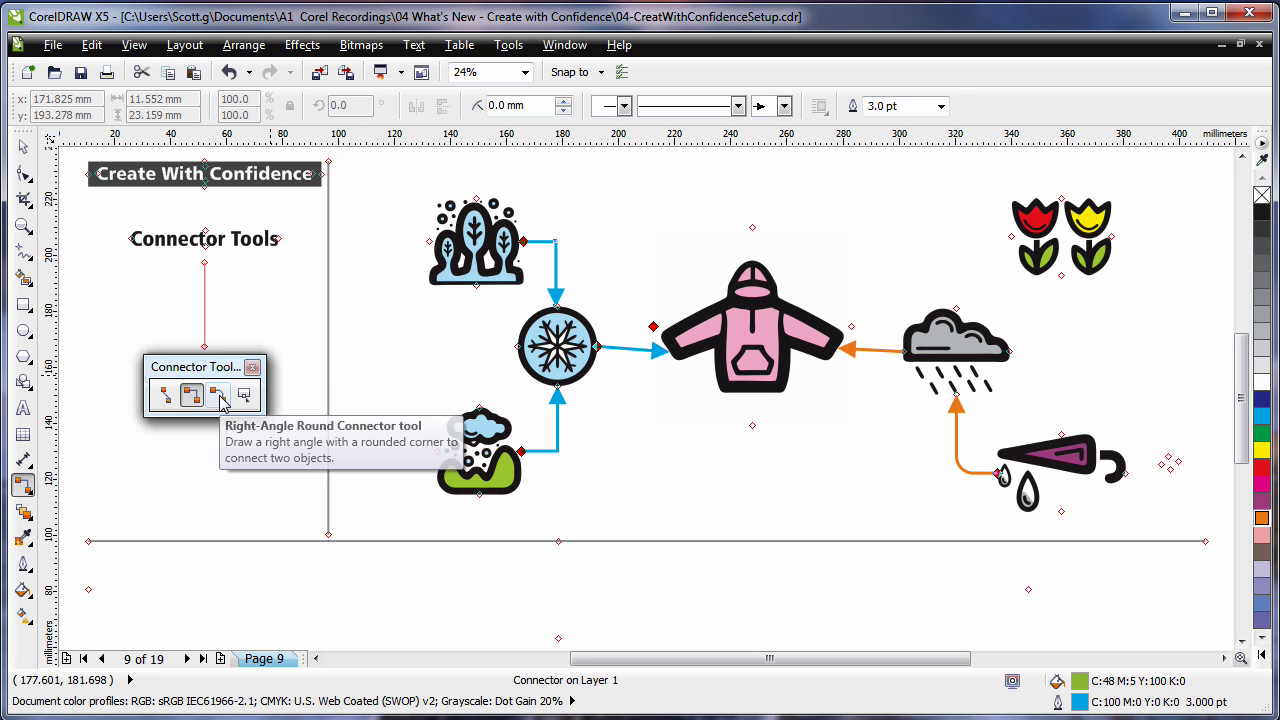
{"action": "left_click", "coordinate": [219, 397]}
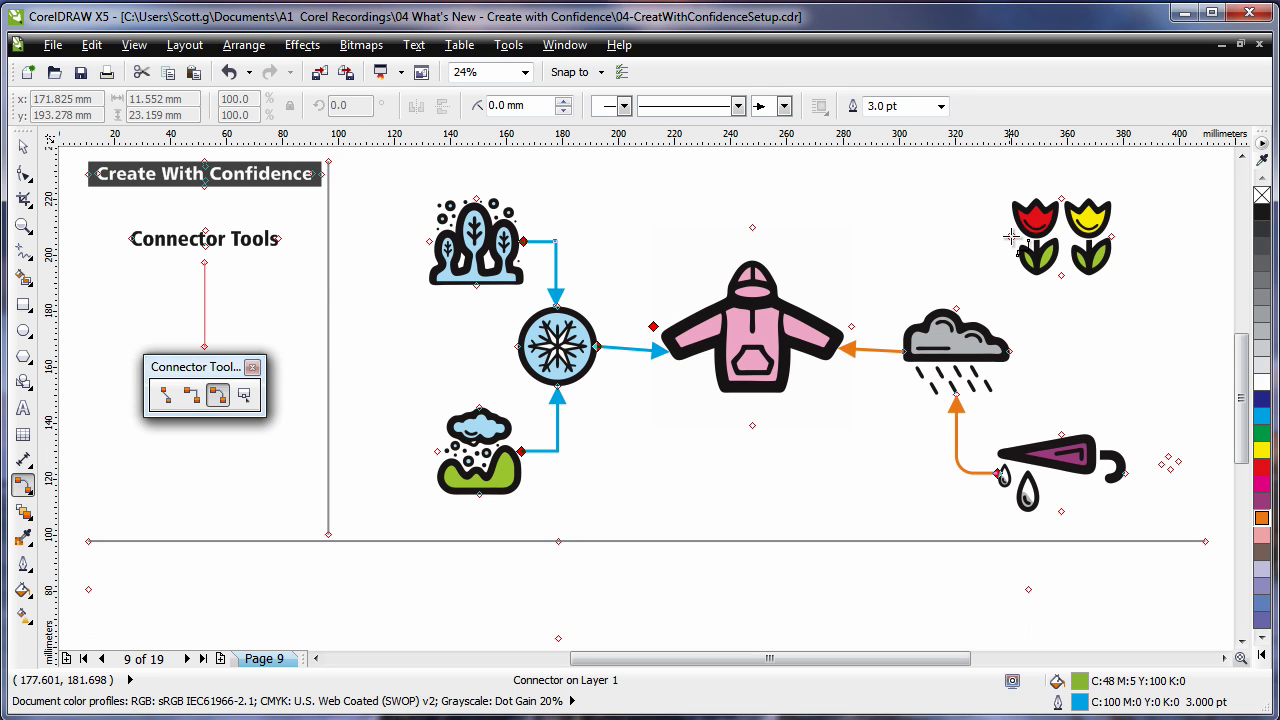
{"action": "left_click_drag", "start_coordinate": [1012, 240], "coordinate": [957, 310]}
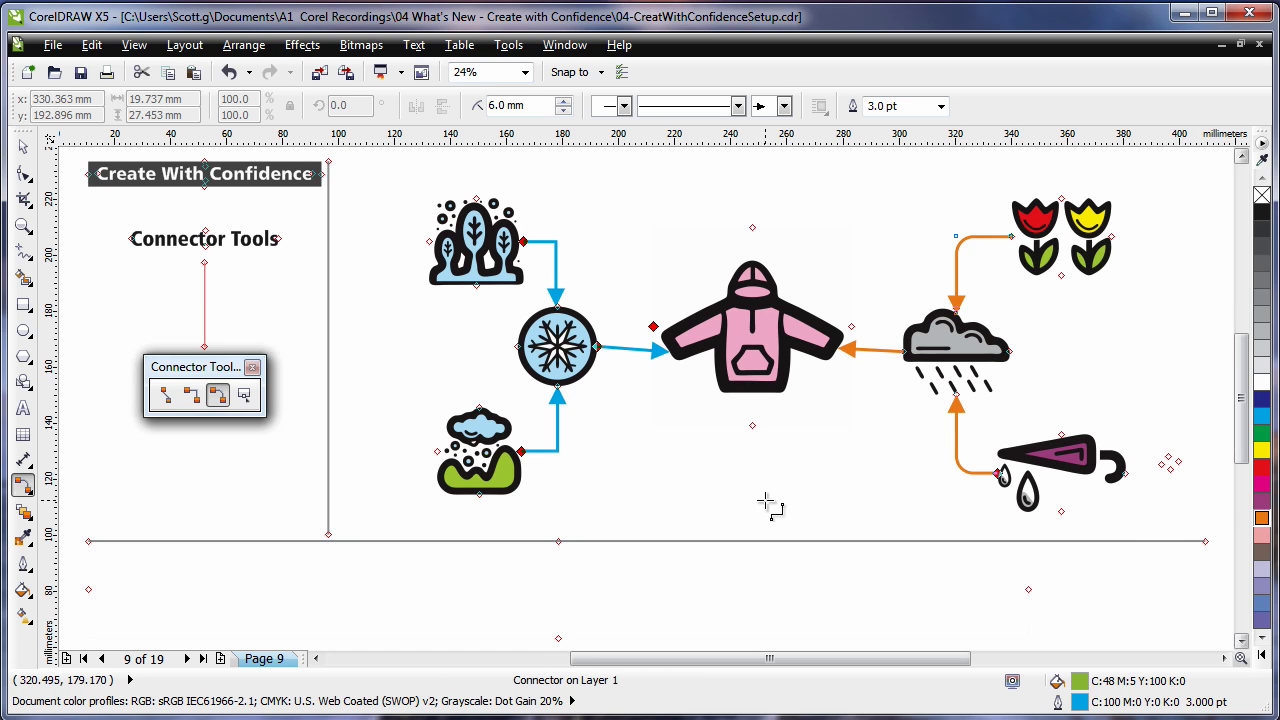
{"action": "right_click", "coordinate": [1261, 517]}
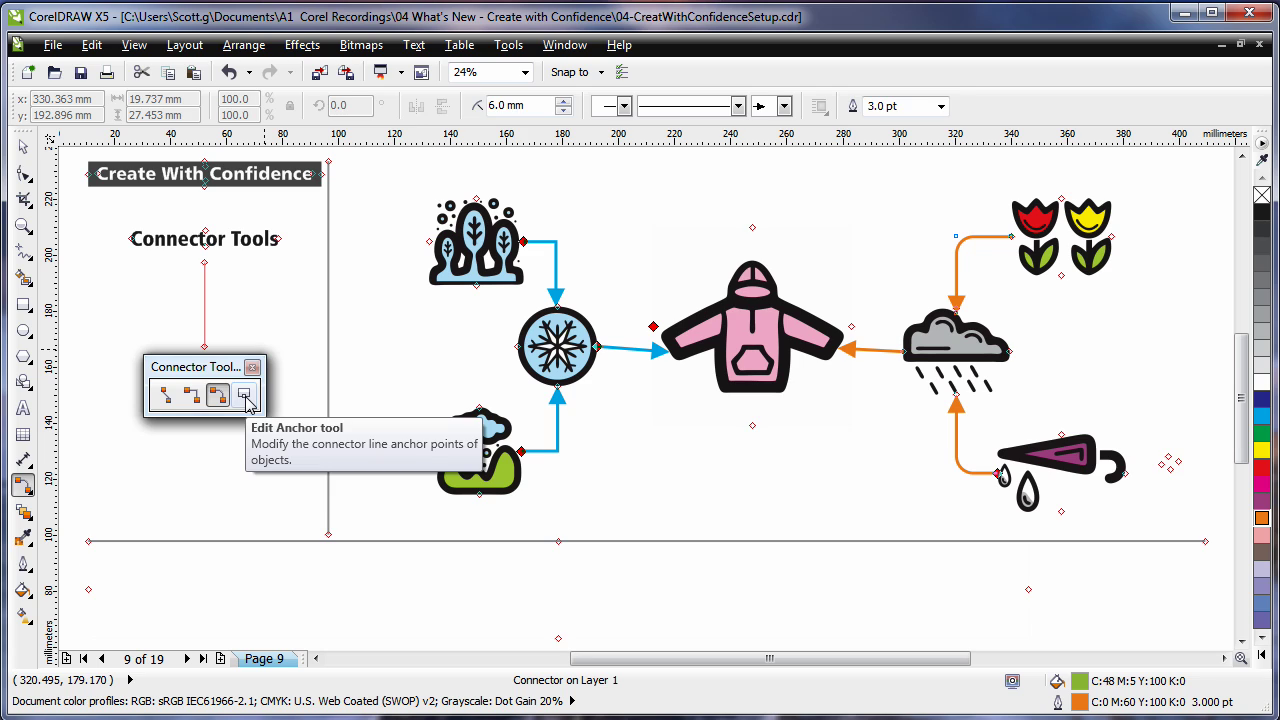
Step: Move the trees' connector anchor lower on its edge with Edit Anchor
{"action": "left_click", "coordinate": [245, 394]}
{"action": "left_click", "coordinate": [510, 250]}
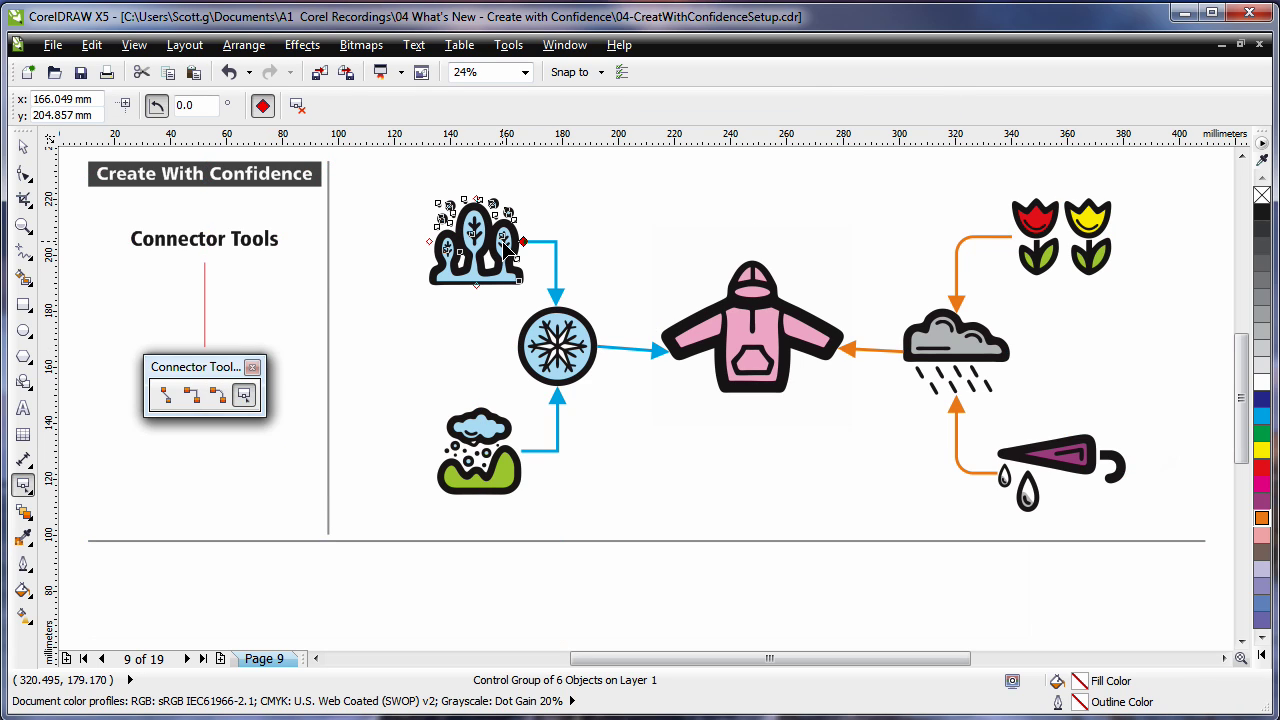
{"action": "left_click_drag", "start_coordinate": [523, 244], "coordinate": [521, 277]}
{"action": "left_click", "coordinate": [712, 489]}
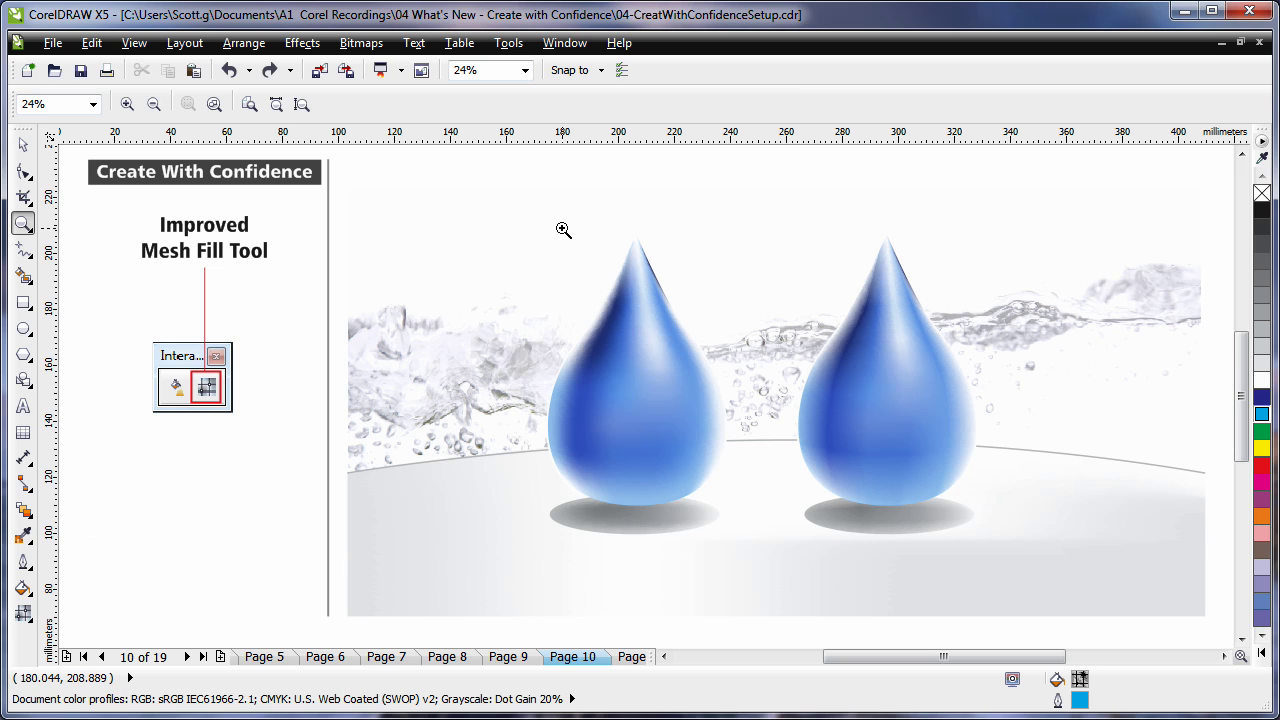
Step: Zoom in, apply a mesh grid to the left water drop, and colour two central patches cyan
{"action": "left_click_drag", "start_coordinate": [556, 228], "coordinate": [946, 390]}
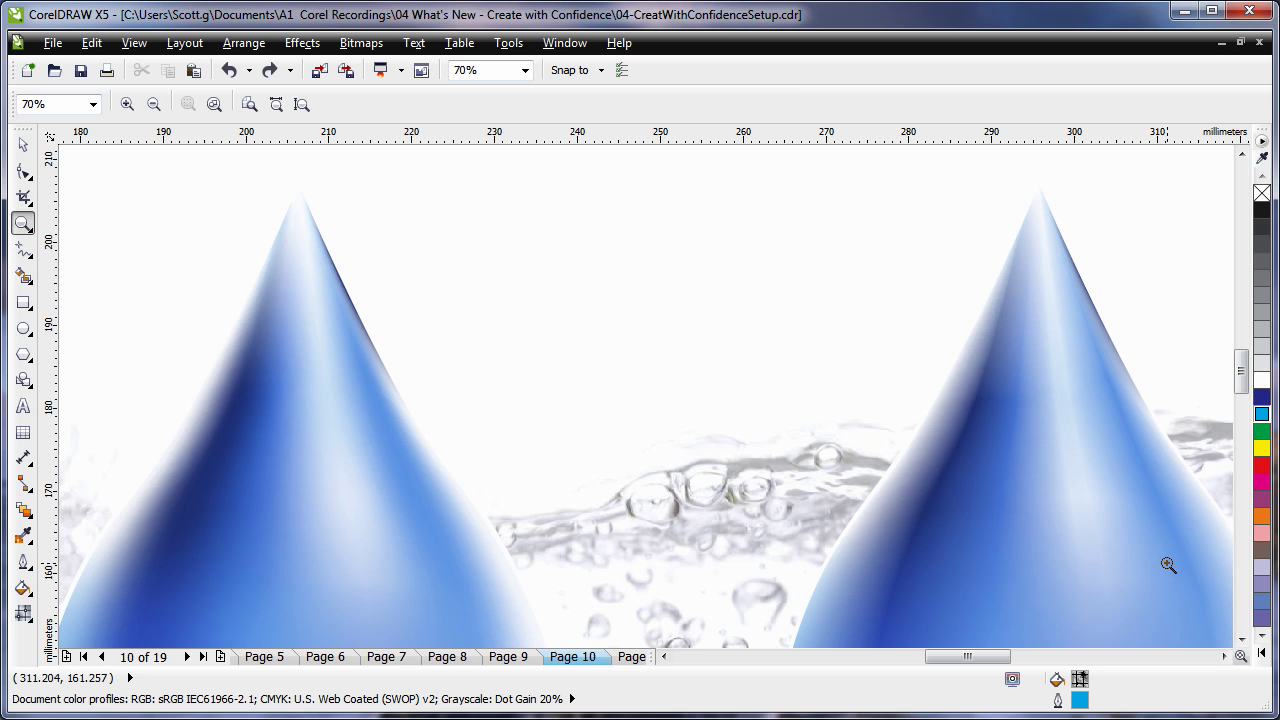
{"action": "left_click", "coordinate": [22, 613]}
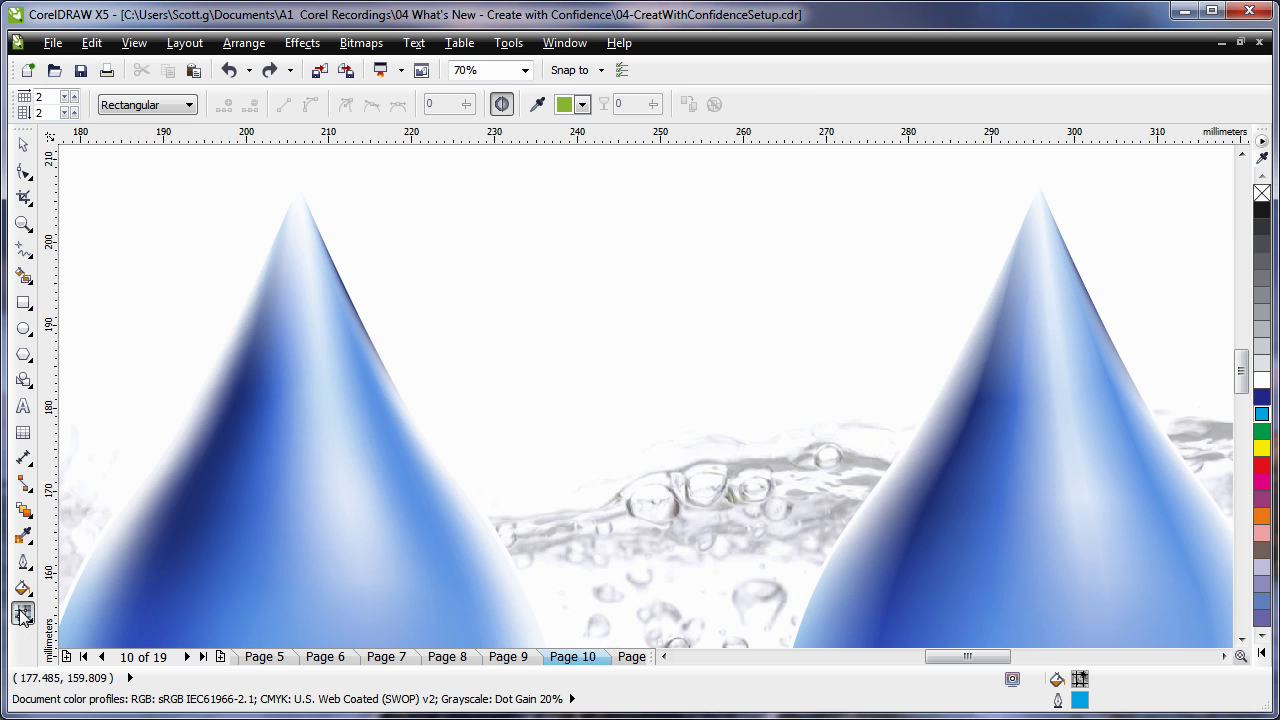
{"action": "left_click", "coordinate": [315, 546]}
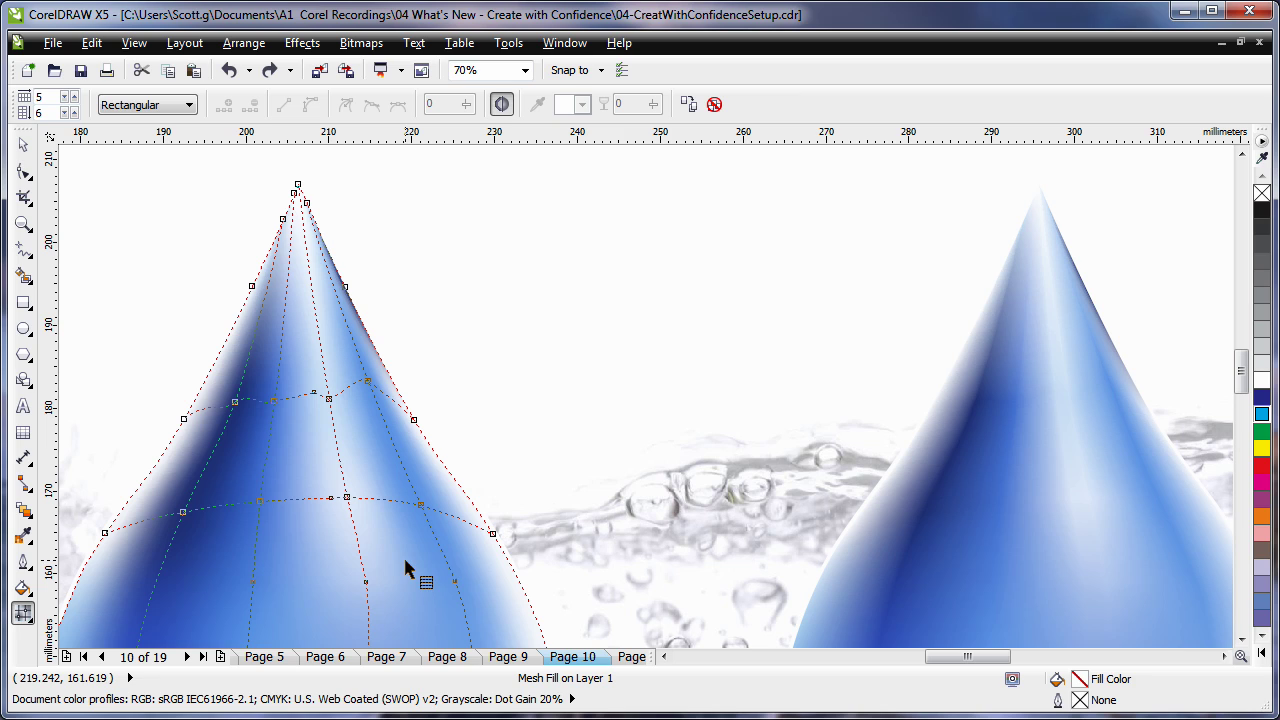
{"action": "left_click", "coordinate": [1261, 416]}
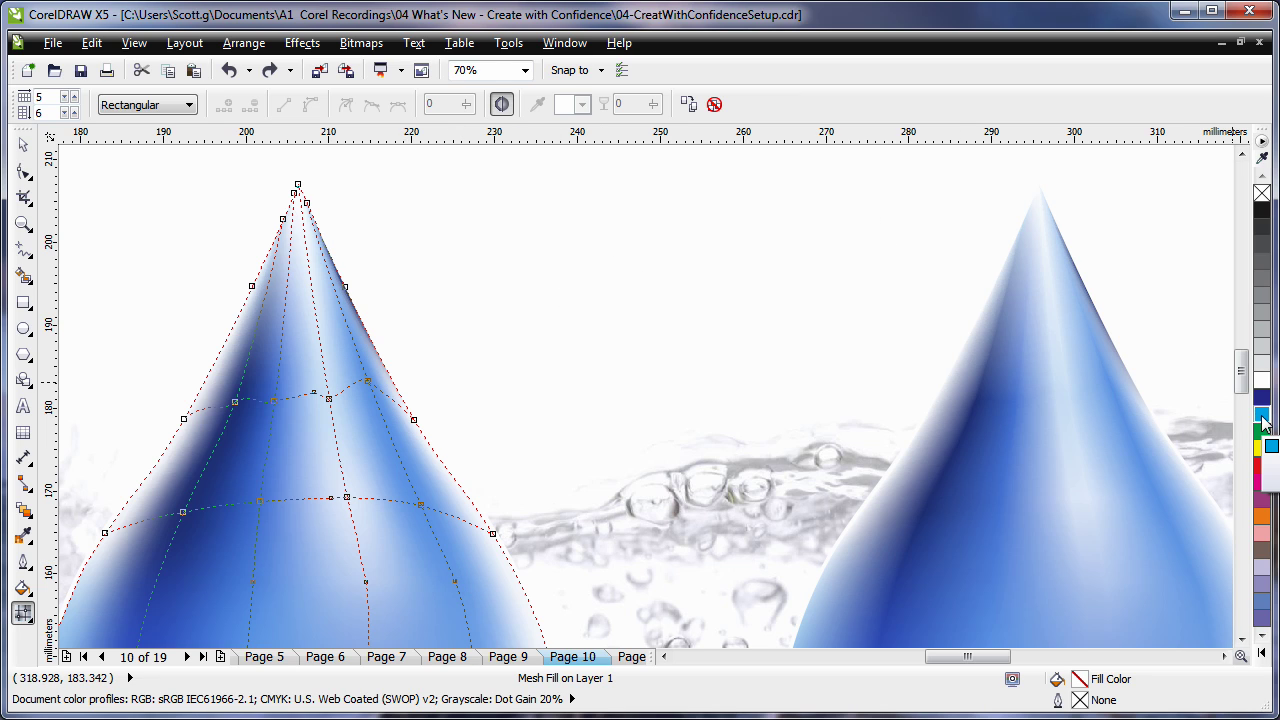
{"action": "left_click_drag", "start_coordinate": [1262, 422], "coordinate": [337, 440]}
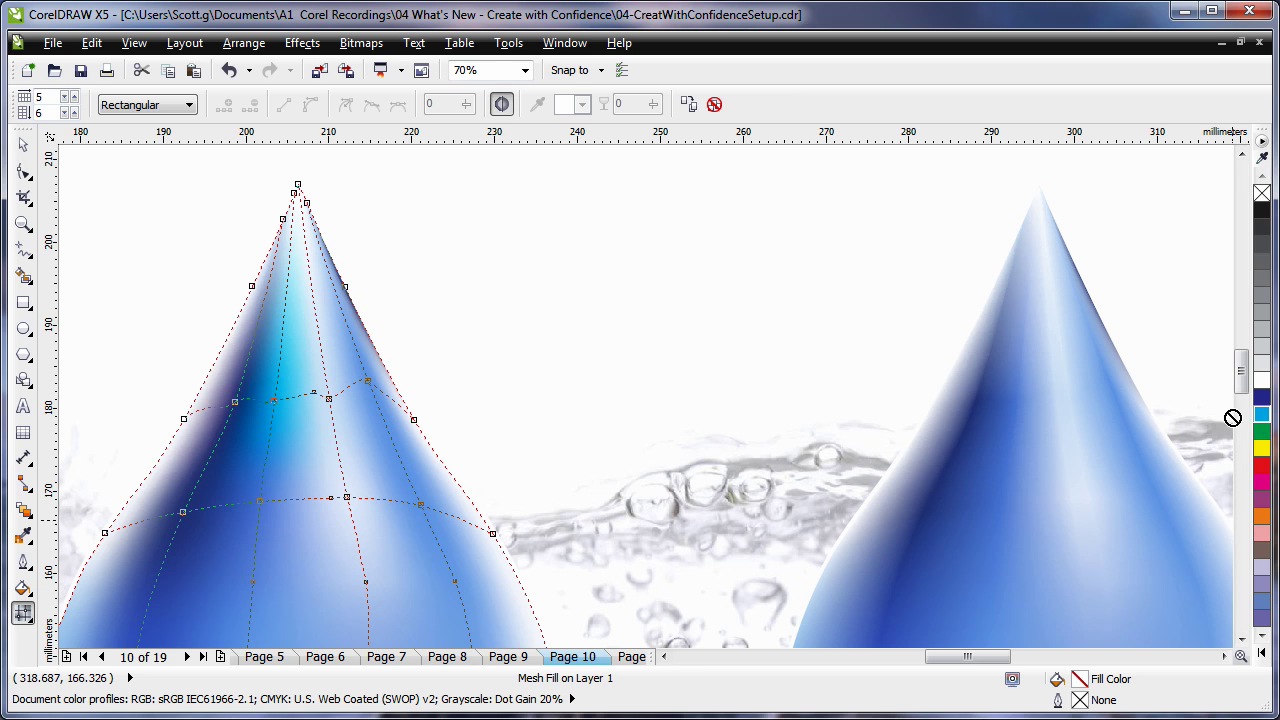
{"action": "left_click_drag", "start_coordinate": [367, 480], "coordinate": [277, 498]}
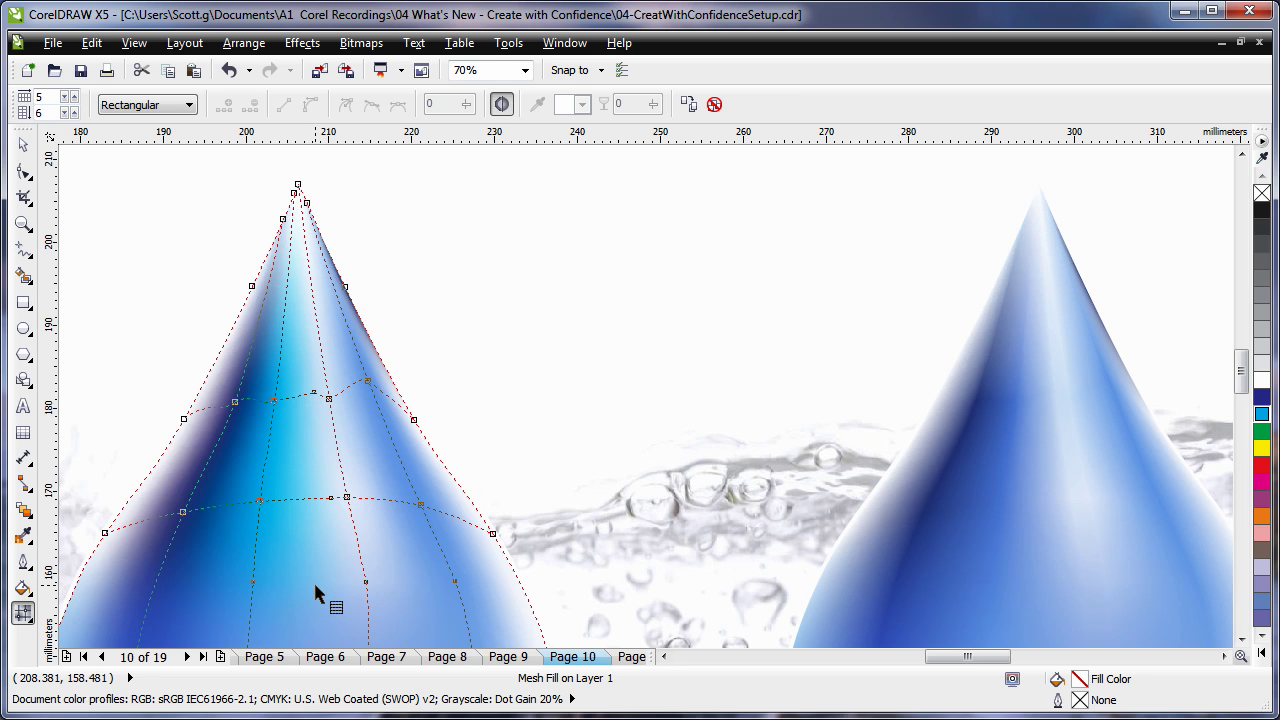
{"action": "left_click", "coordinate": [503, 106]}
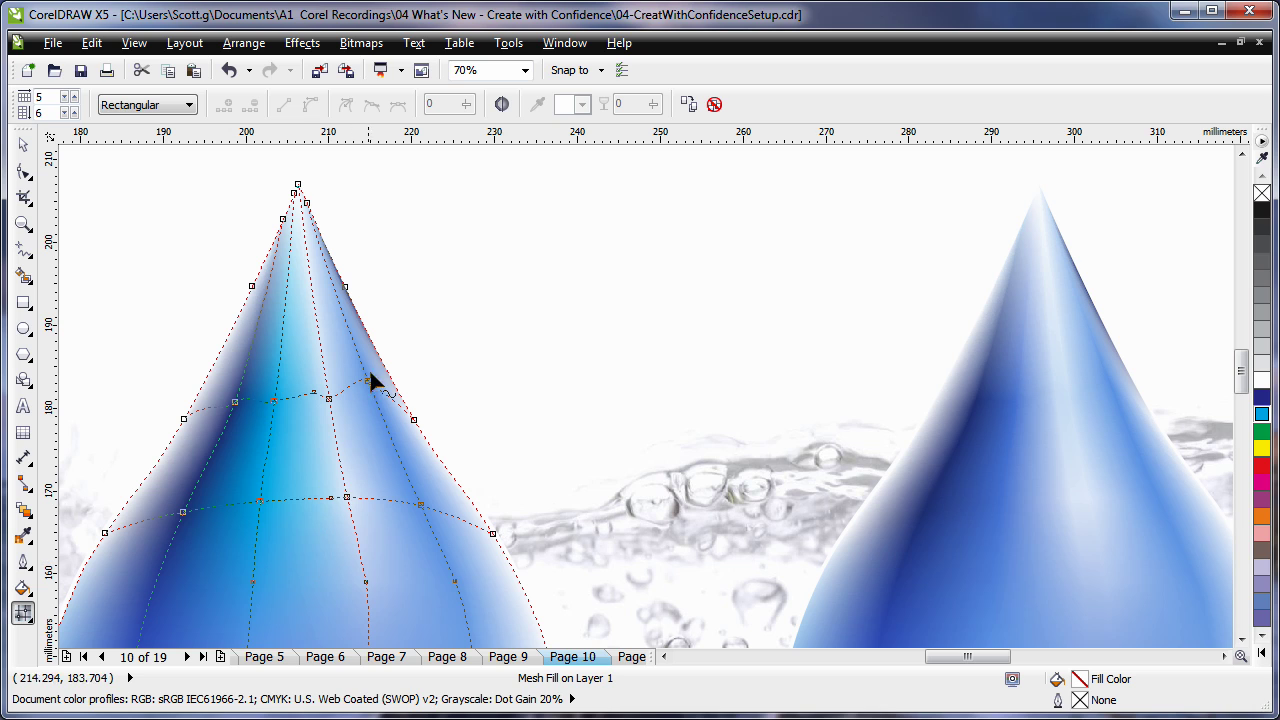
{"action": "left_click", "coordinate": [502, 106]}
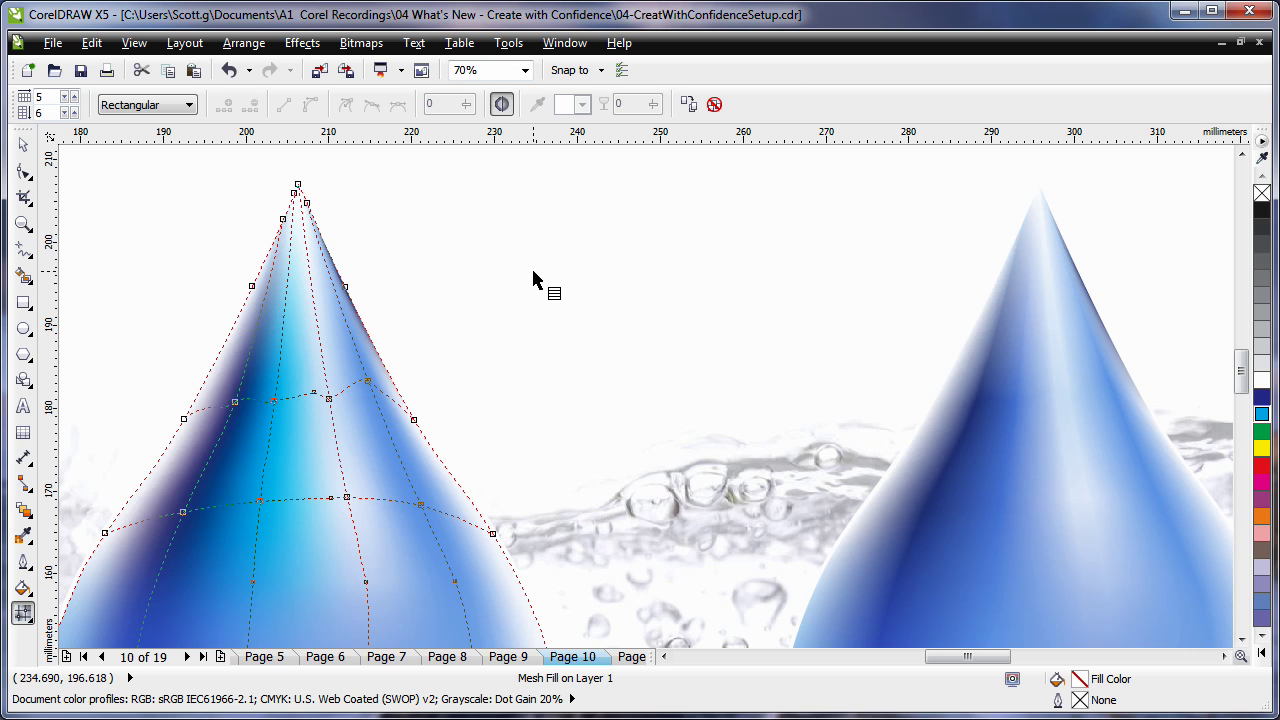
Step: Make the drop's central mesh nodes 95% transparent, then zoom out to the whole page
{"action": "left_click_drag", "start_coordinate": [348, 368], "coordinate": [266, 549]}
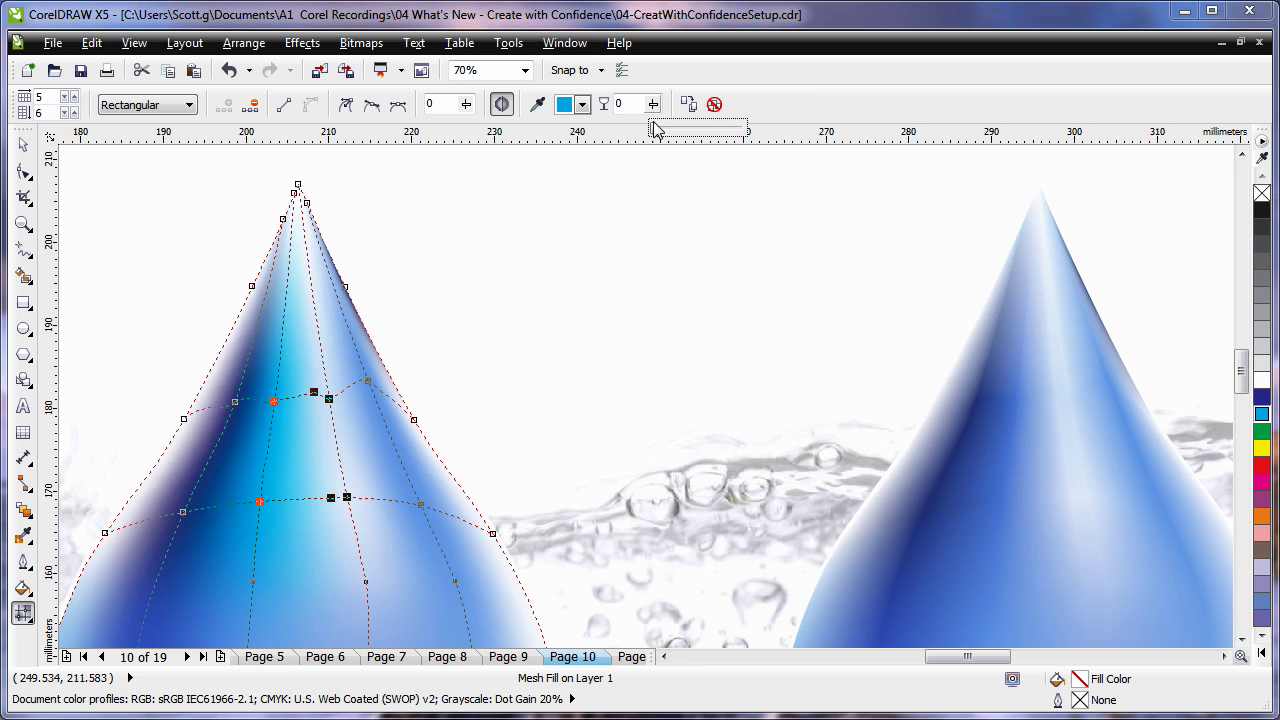
{"action": "left_click_drag", "start_coordinate": [655, 133], "coordinate": [742, 140]}
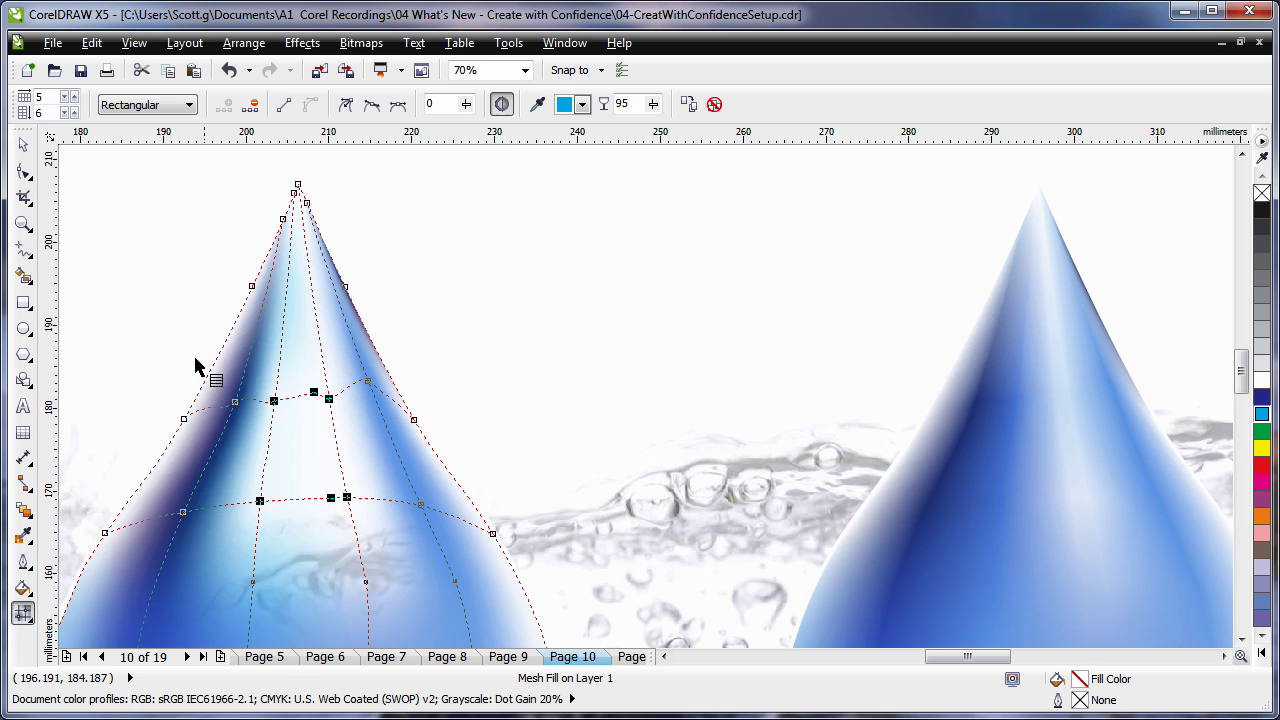
{"action": "left_click", "coordinate": [23, 144]}
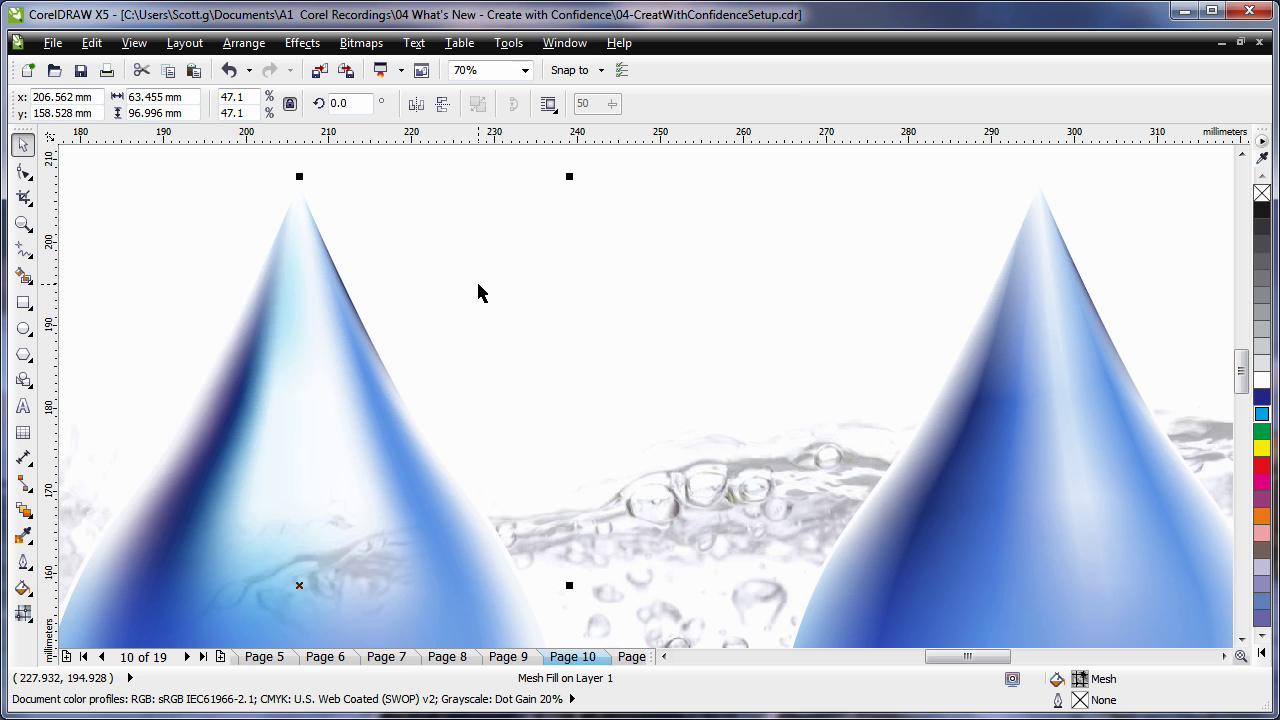
{"action": "key", "text": "shift+F4"}
{"action": "left_click", "coordinate": [256, 536]}
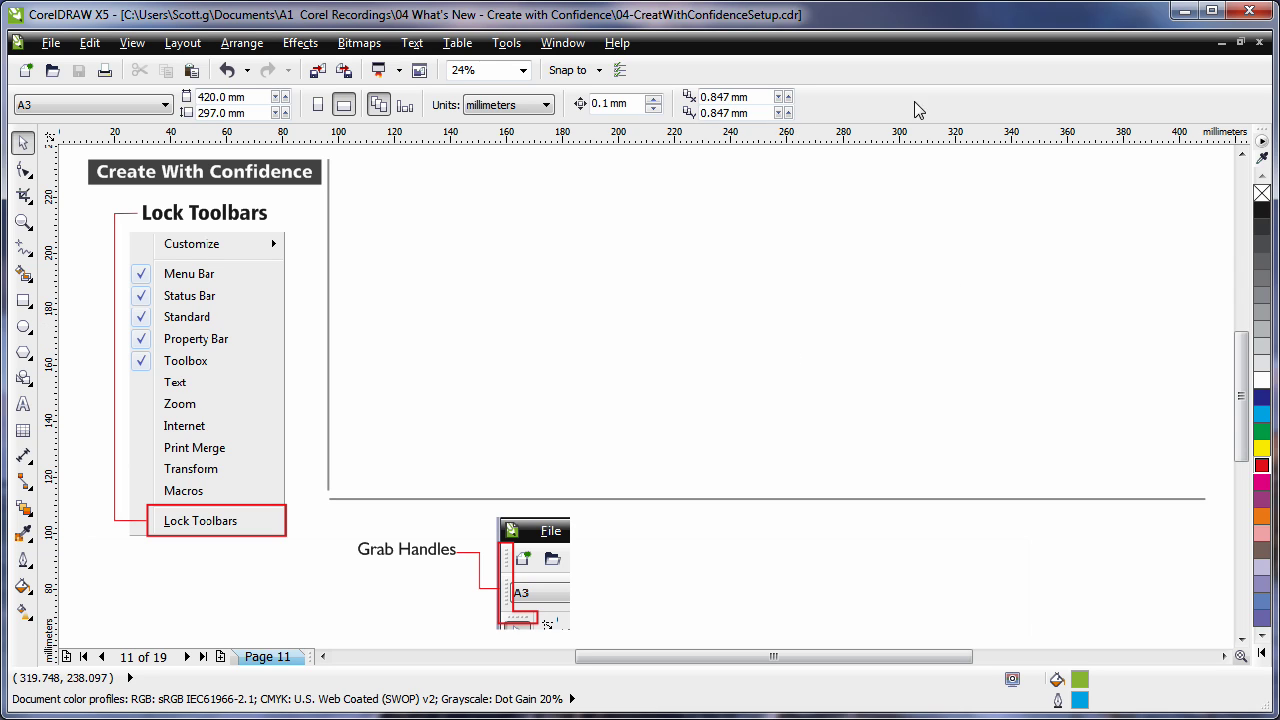
Step: Uncheck Lock Toolbars, float the property bar over the page, then redock it
{"action": "right_click", "coordinate": [829, 103]}
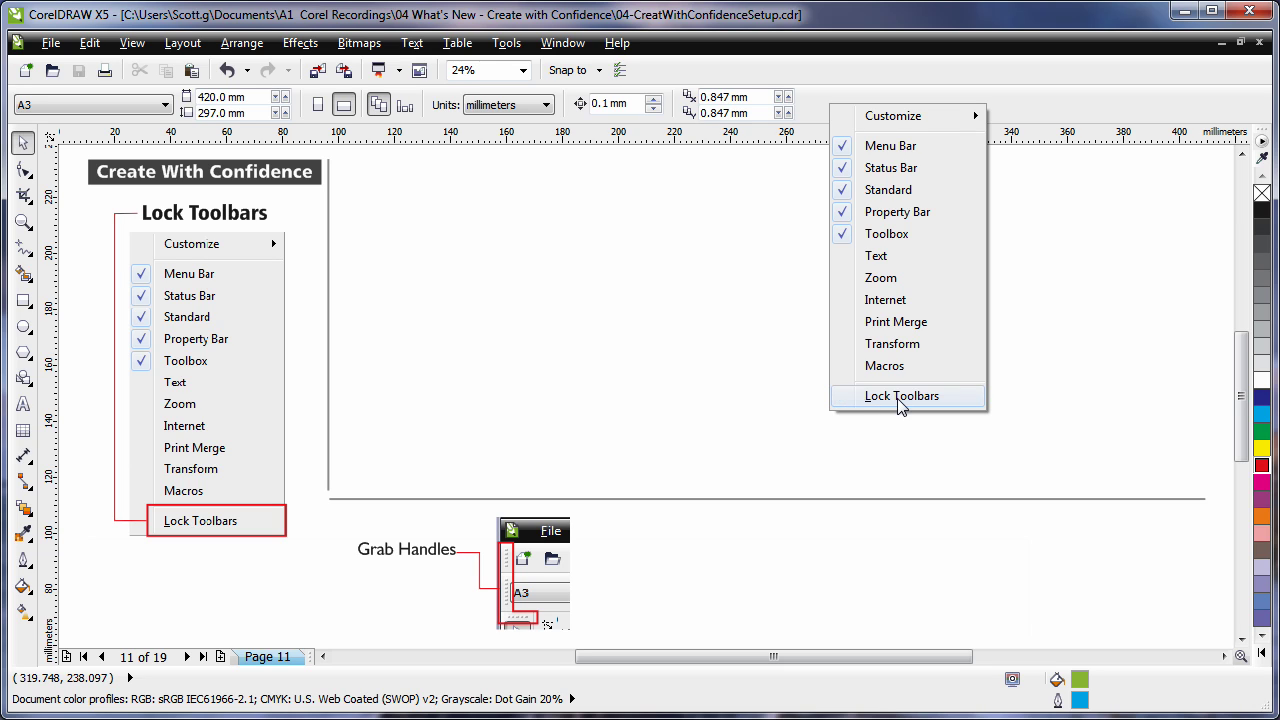
{"action": "left_click", "coordinate": [899, 396]}
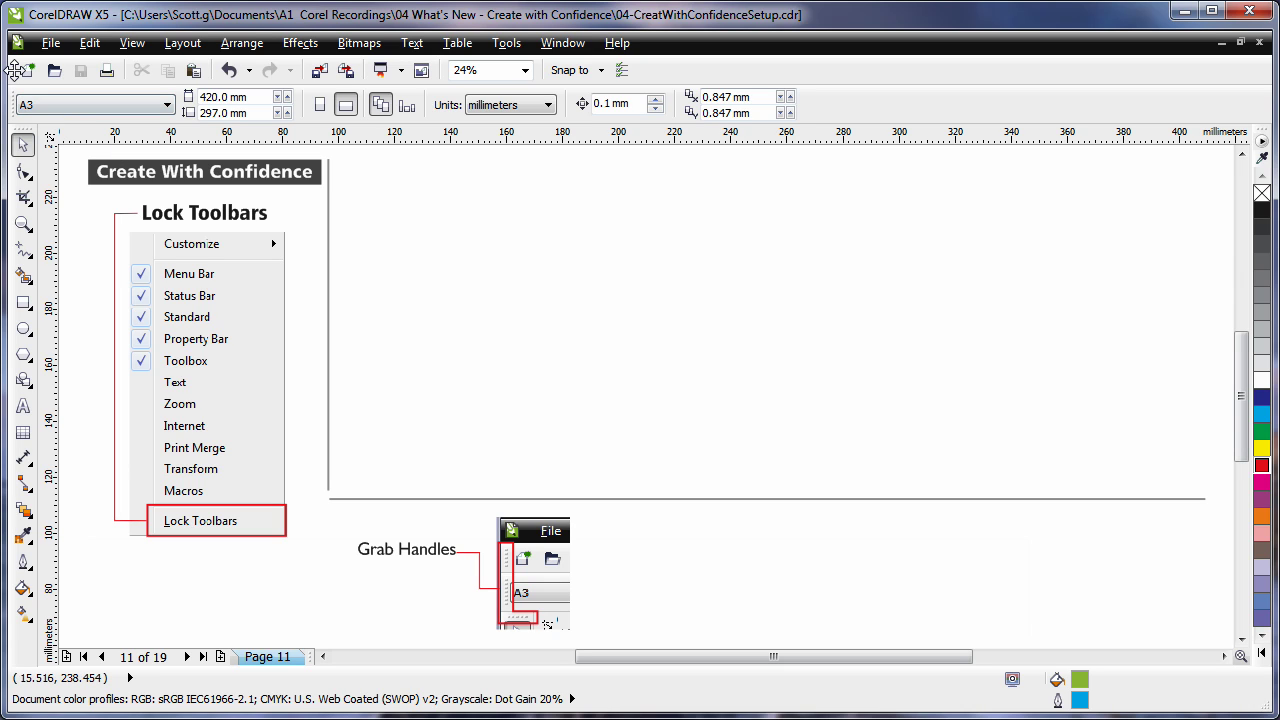
{"action": "left_click_drag", "start_coordinate": [12, 104], "coordinate": [388, 252]}
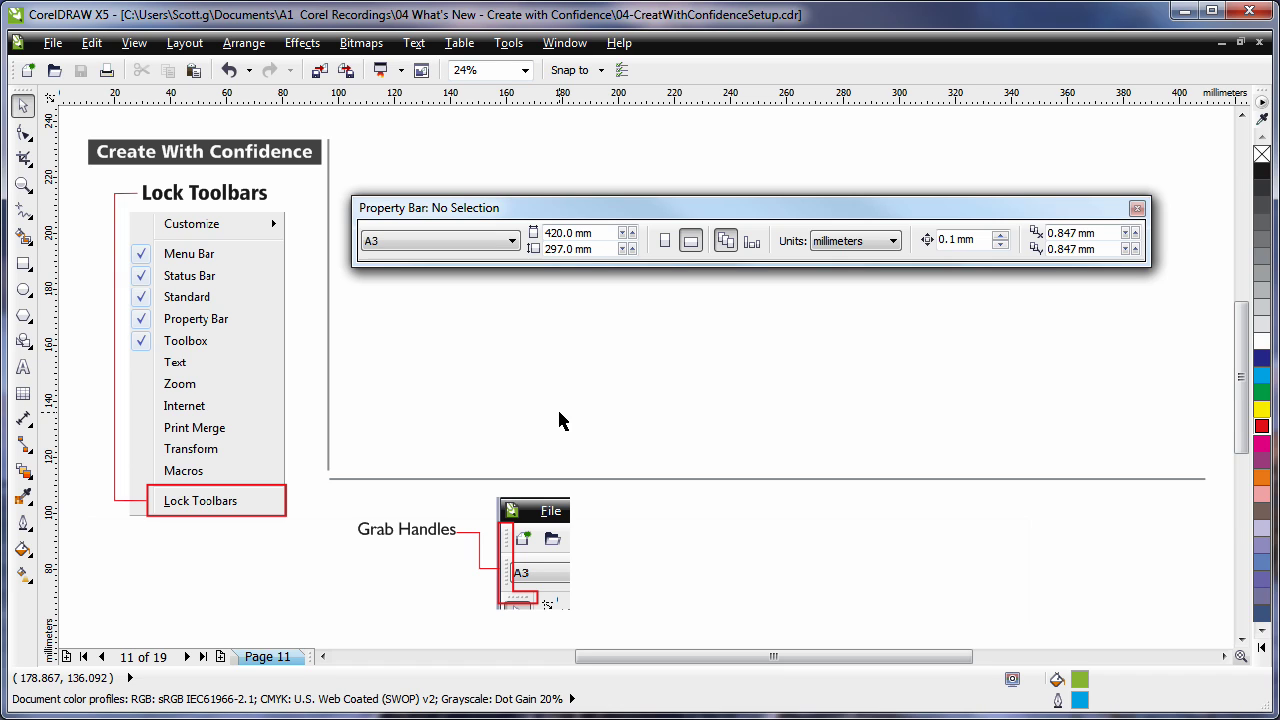
{"action": "double_click", "coordinate": [712, 215]}
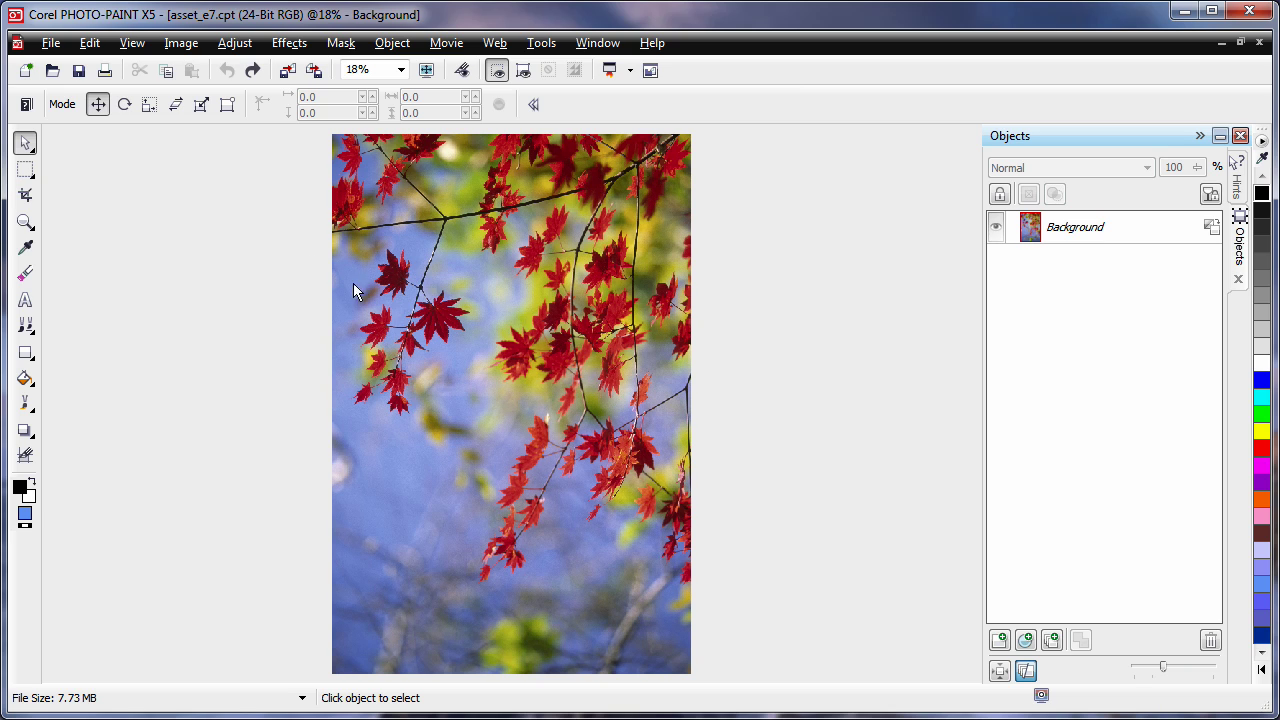
Step: Convert the maple leaf photo to 8-bit grayscale with Reds at -23% and the default grayscale profile
{"action": "left_click", "coordinate": [181, 43]}
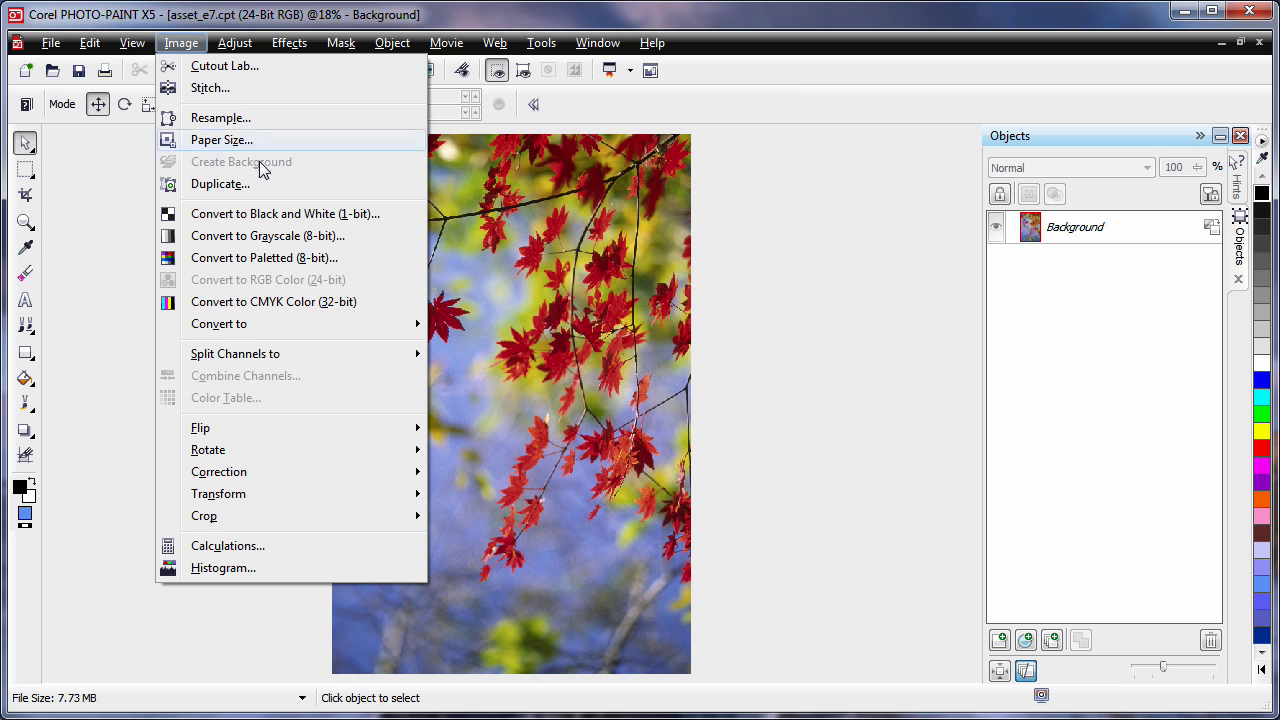
{"action": "left_click", "coordinate": [296, 237]}
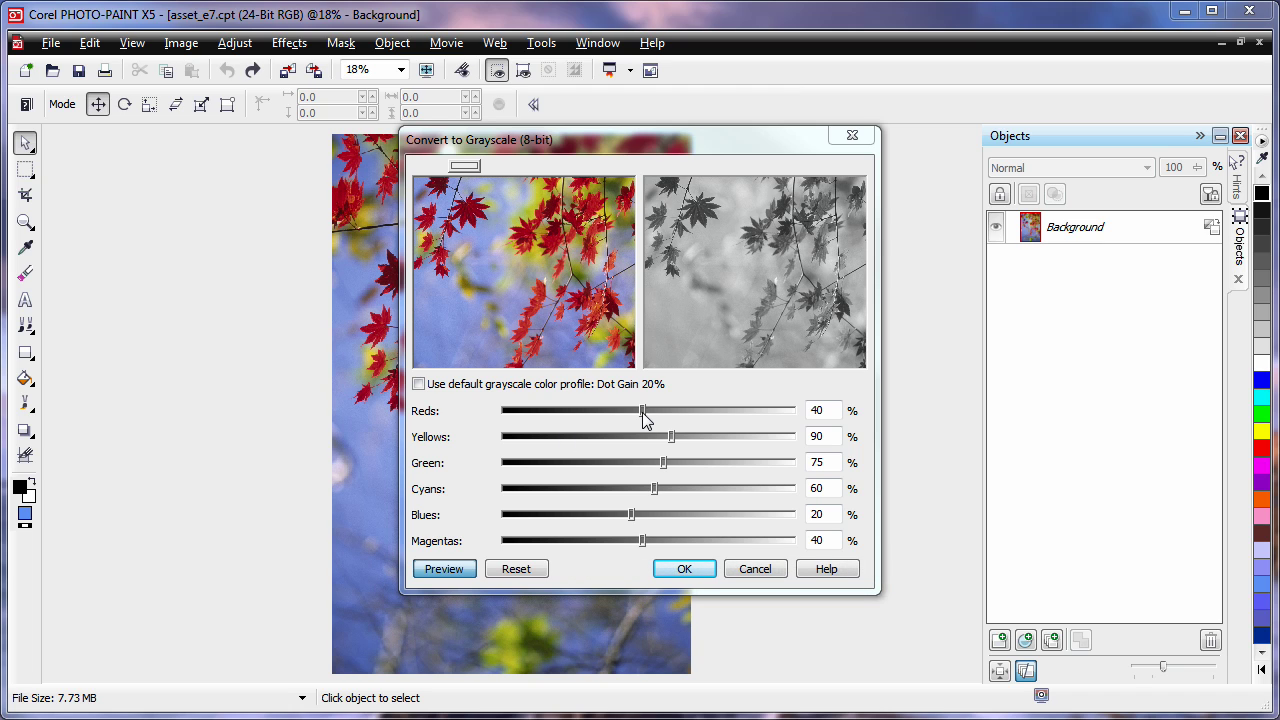
{"action": "left_click_drag", "start_coordinate": [642, 416], "coordinate": [597, 418]}
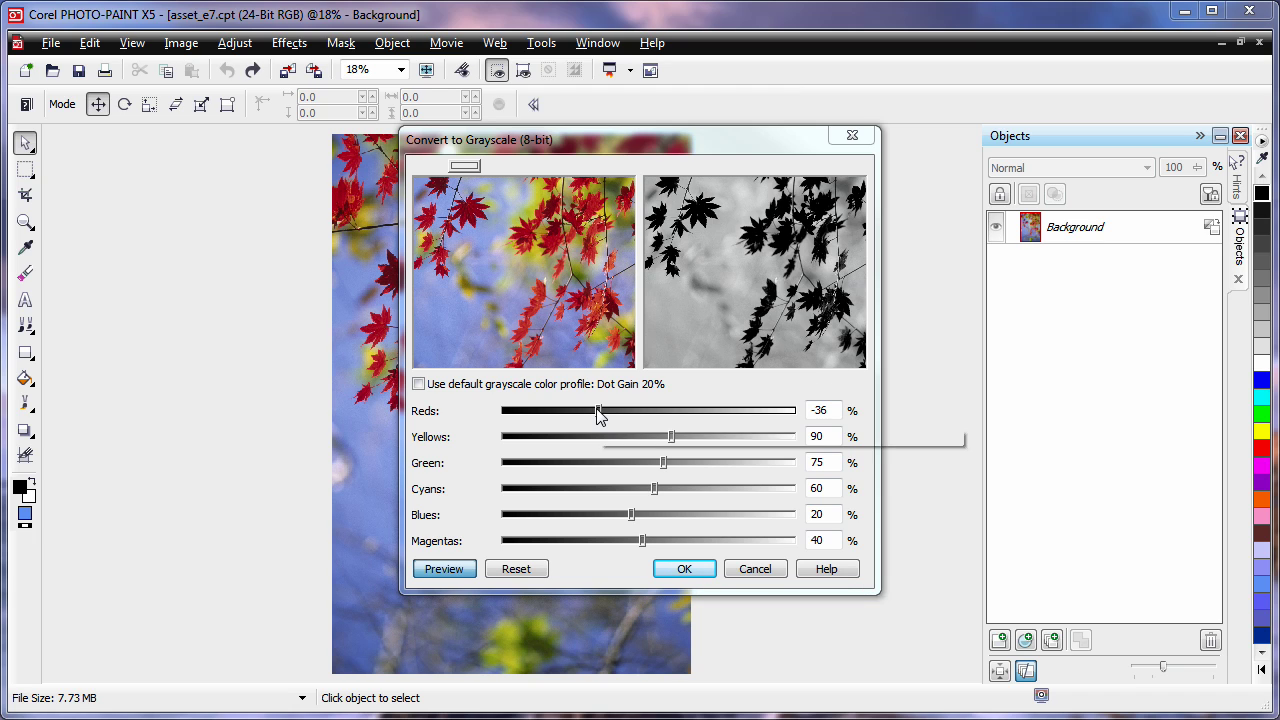
{"action": "left_click_drag", "start_coordinate": [600, 417], "coordinate": [609, 411]}
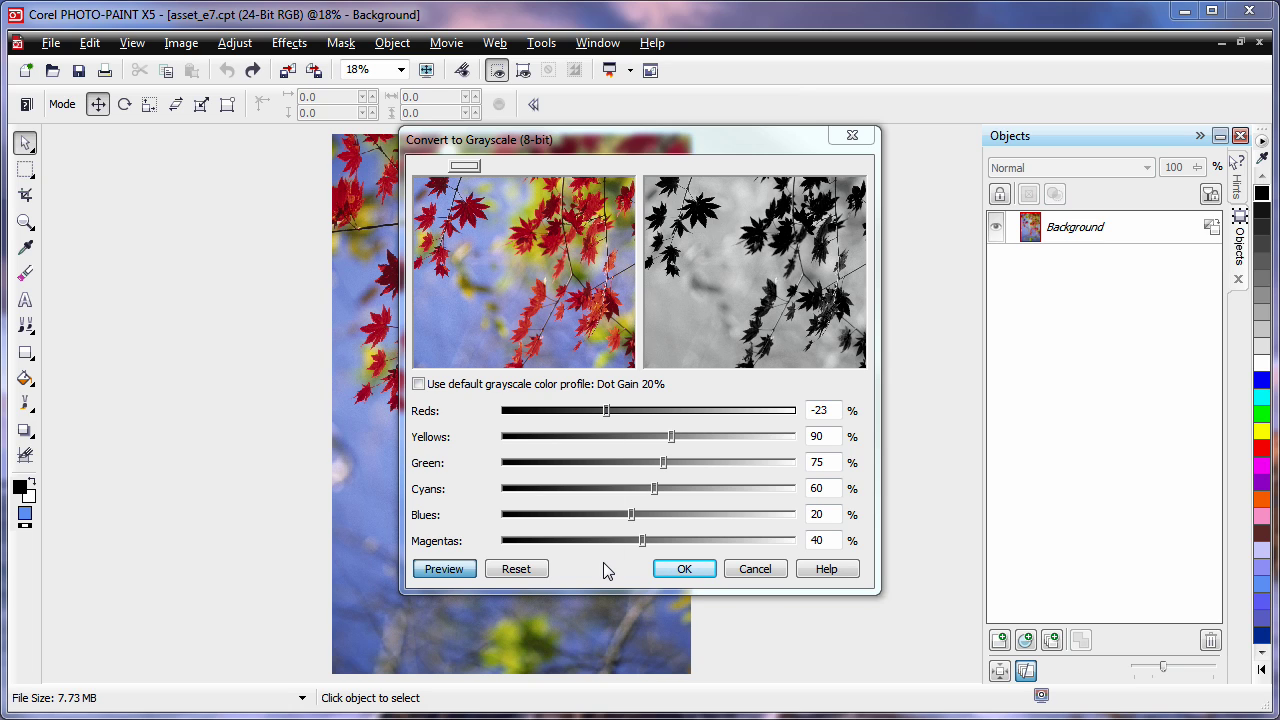
{"action": "left_click", "coordinate": [418, 384]}
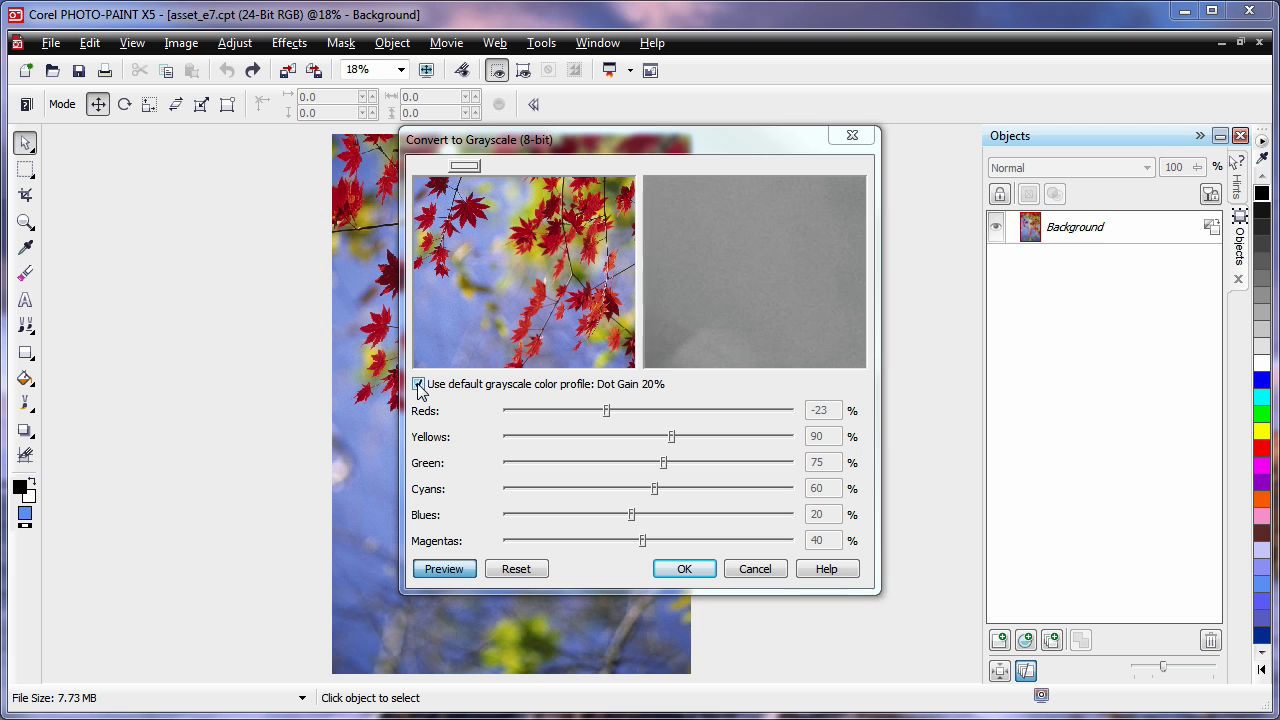
{"action": "left_click", "coordinate": [685, 569]}
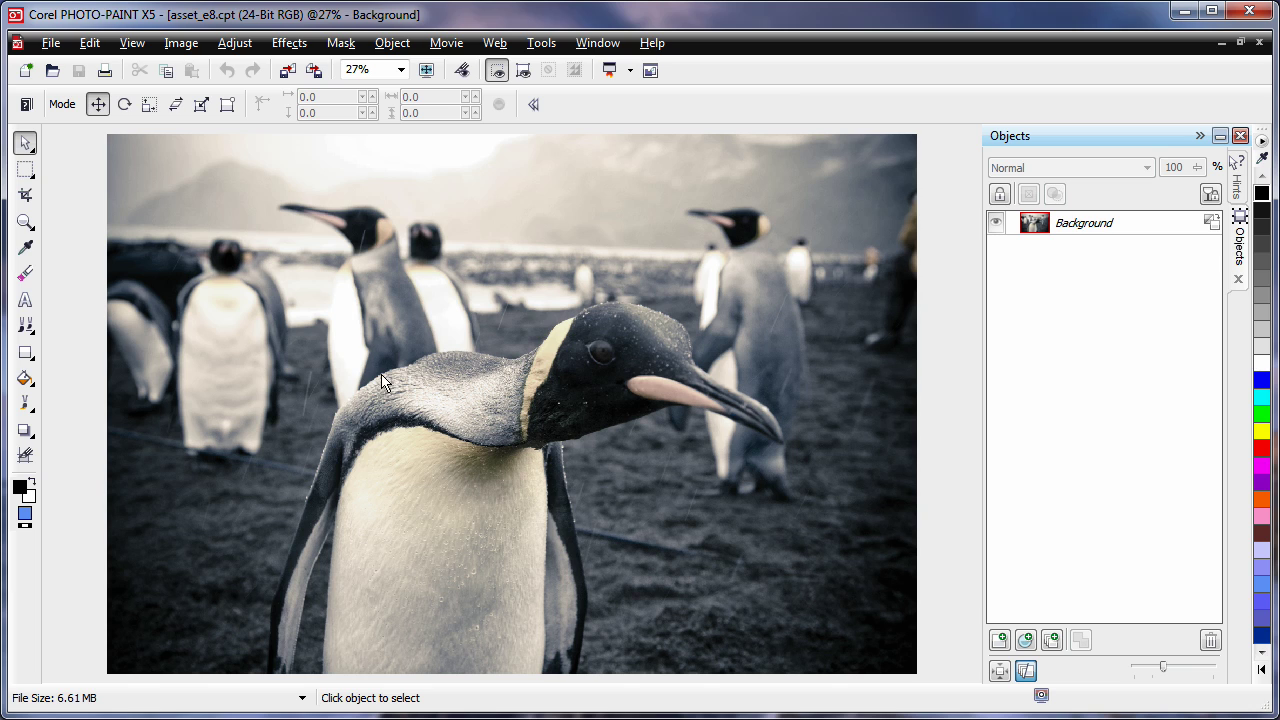
Step: Set Vibrance to 51% and Saturation to 53%, toggling Preview to compare with the original
{"action": "left_click", "coordinate": [236, 44]}
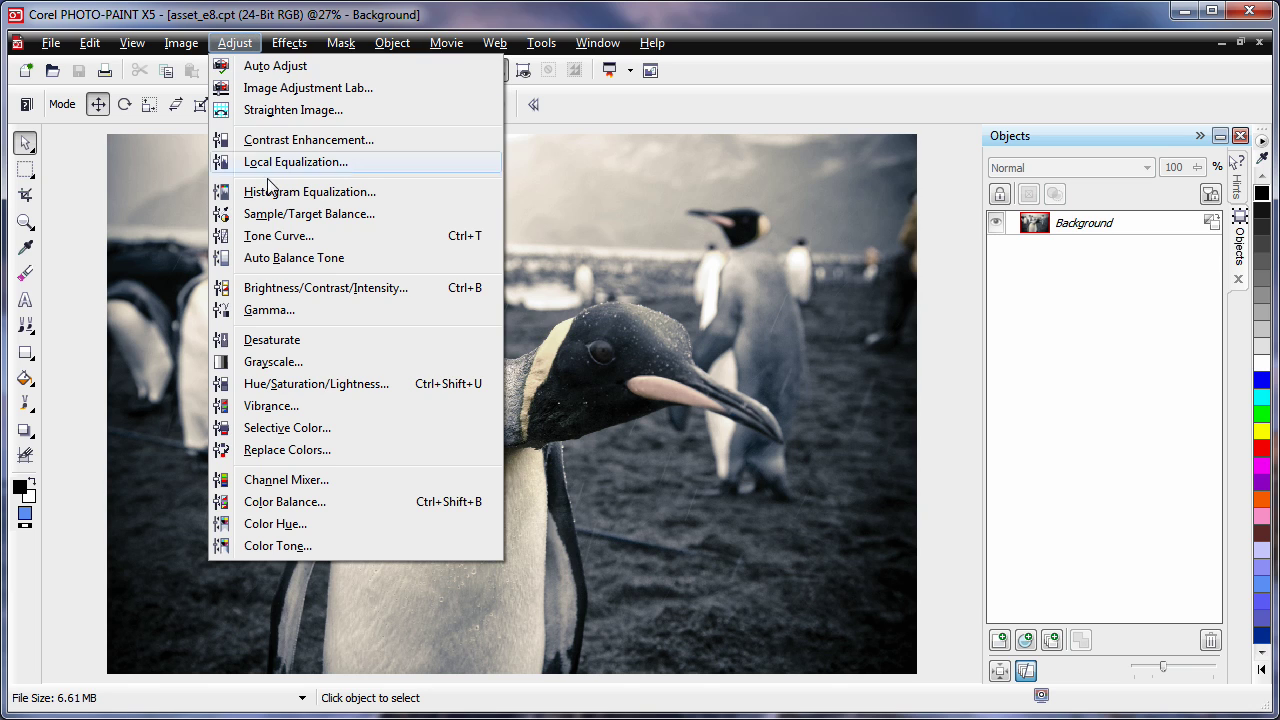
{"action": "left_click", "coordinate": [296, 408]}
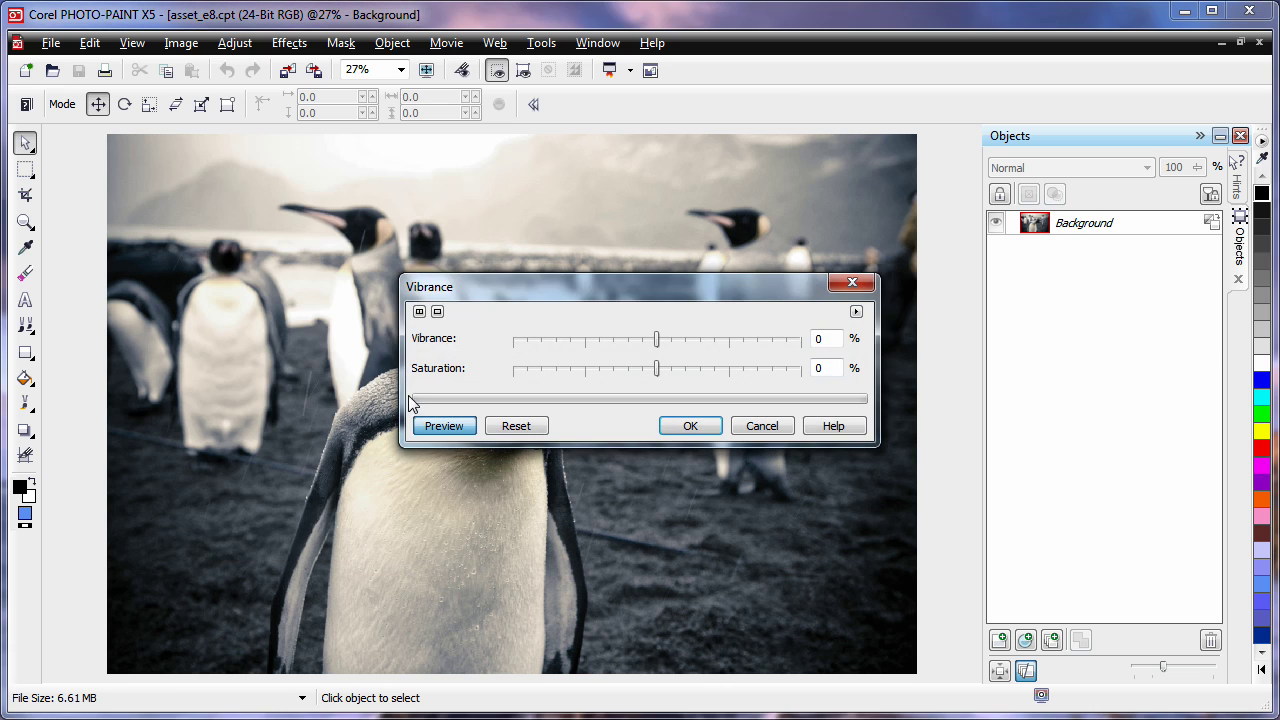
{"action": "left_click_drag", "start_coordinate": [535, 282], "coordinate": [847, 98]}
{"action": "left_click_drag", "start_coordinate": [964, 148], "coordinate": [1036, 148]}
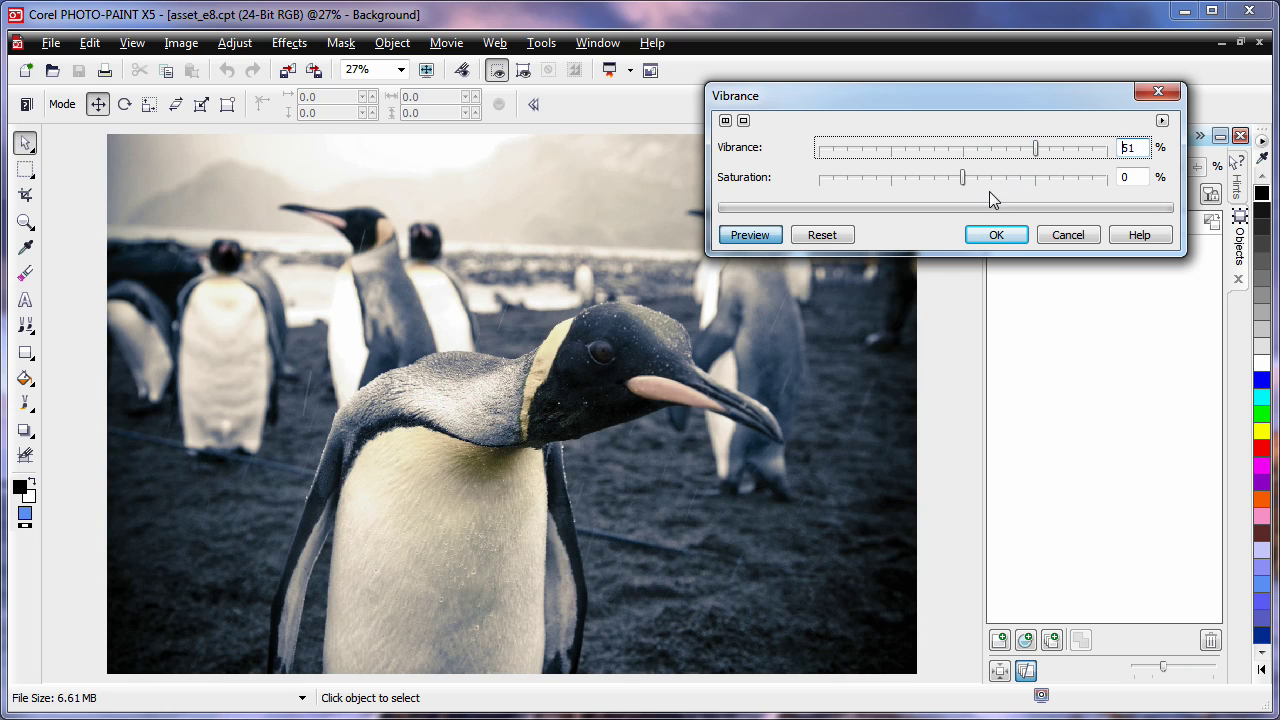
{"action": "left_click_drag", "start_coordinate": [962, 180], "coordinate": [1036, 188]}
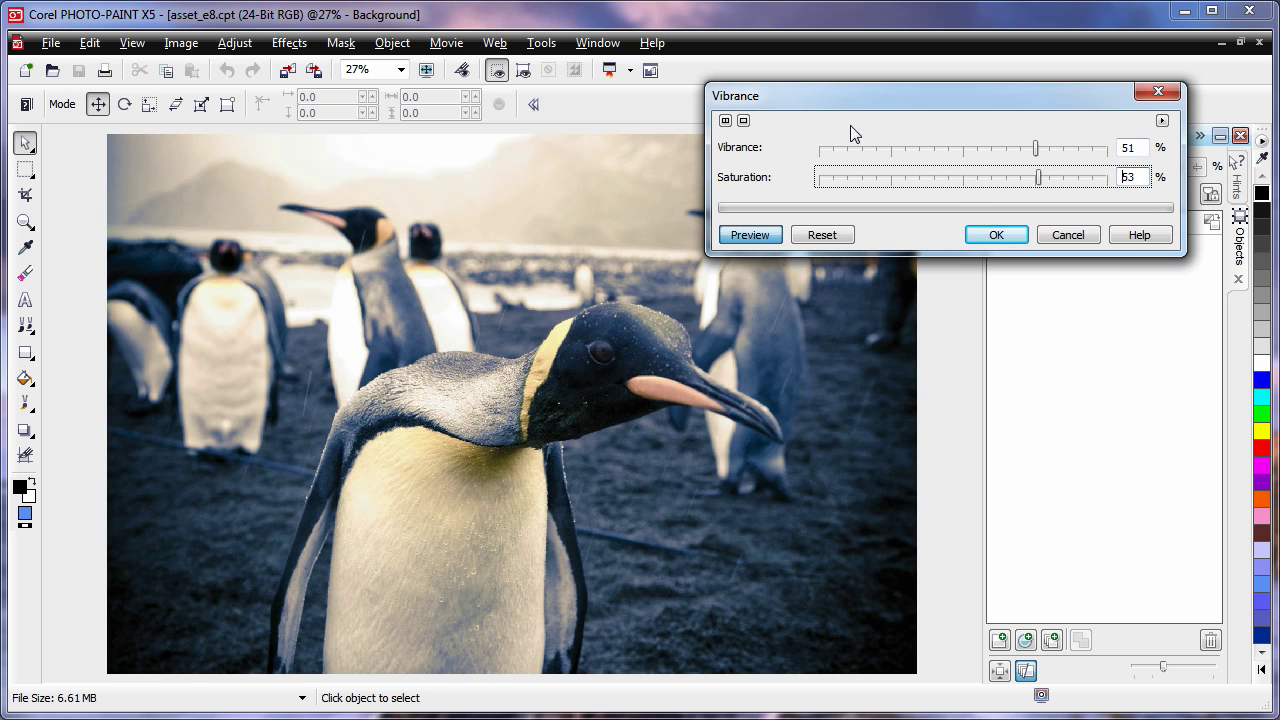
{"action": "left_click", "coordinate": [750, 236]}
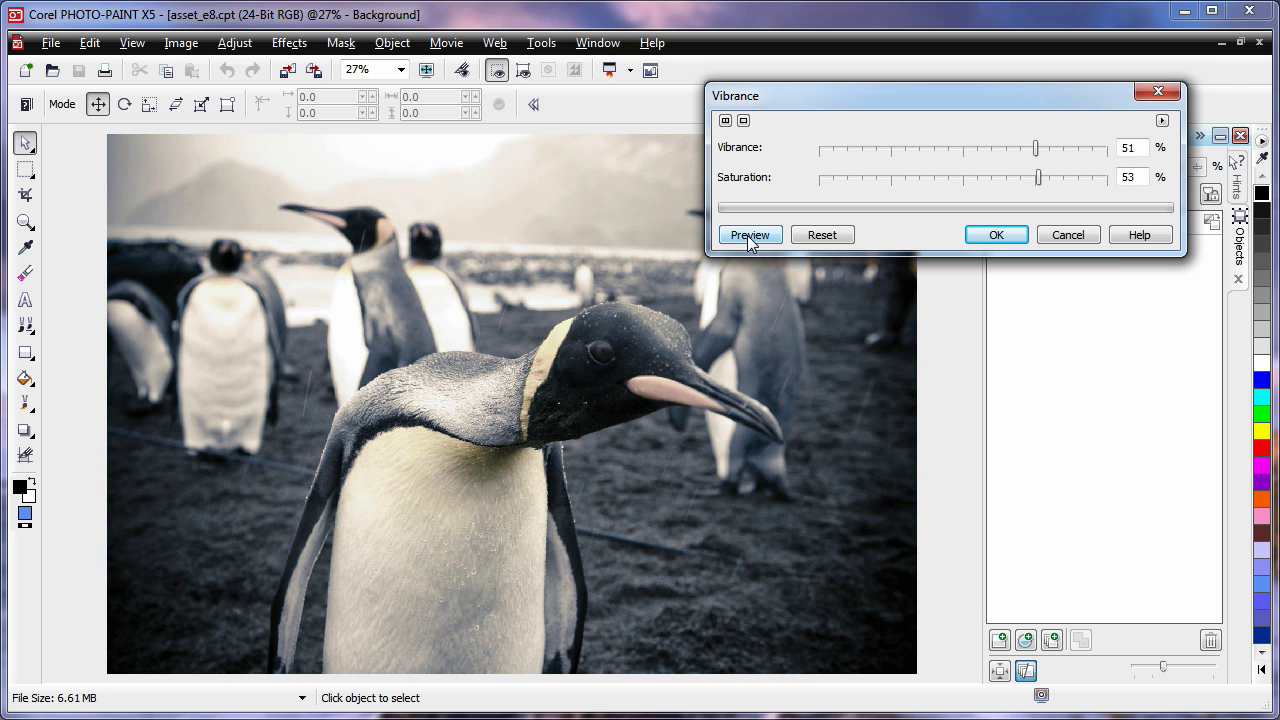
{"action": "left_click", "coordinate": [750, 236]}
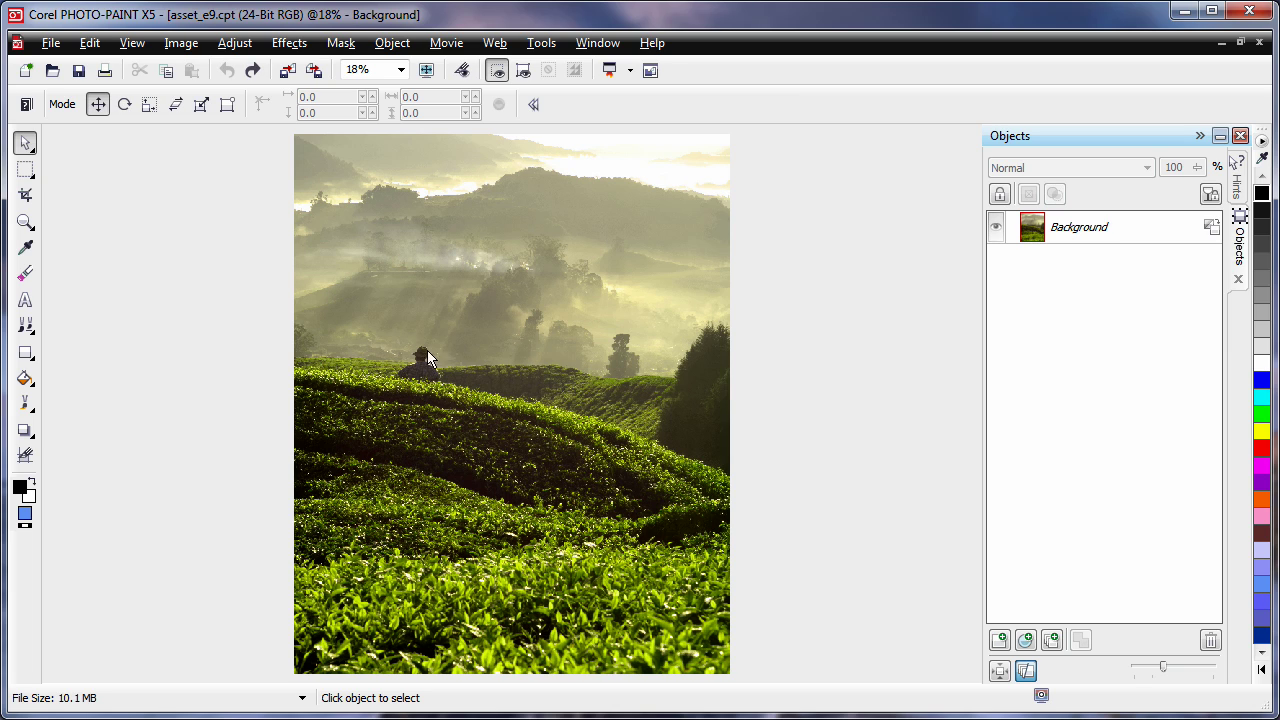
Step: Apply a yellow Photo Filter at 56% density, then undo and redo it
{"action": "left_click", "coordinate": [293, 46]}
{"action": "mouse_move", "coordinate": [324, 164]}
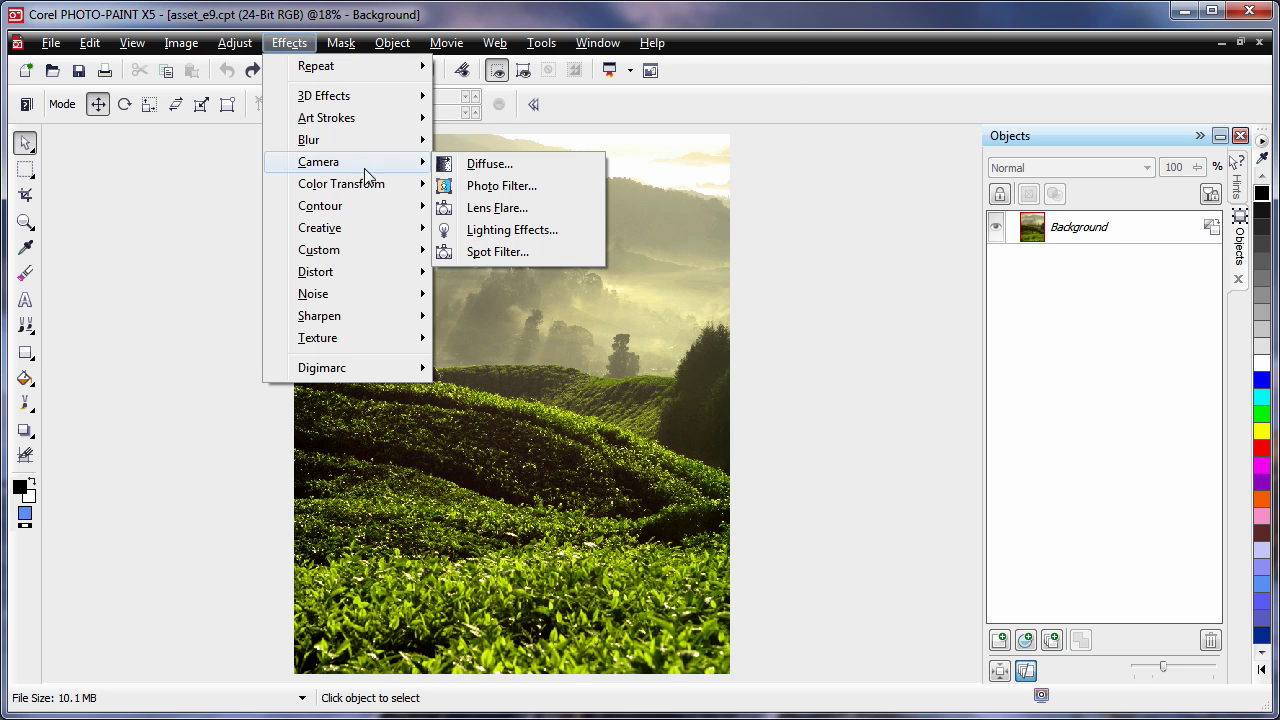
{"action": "left_click", "coordinate": [515, 188]}
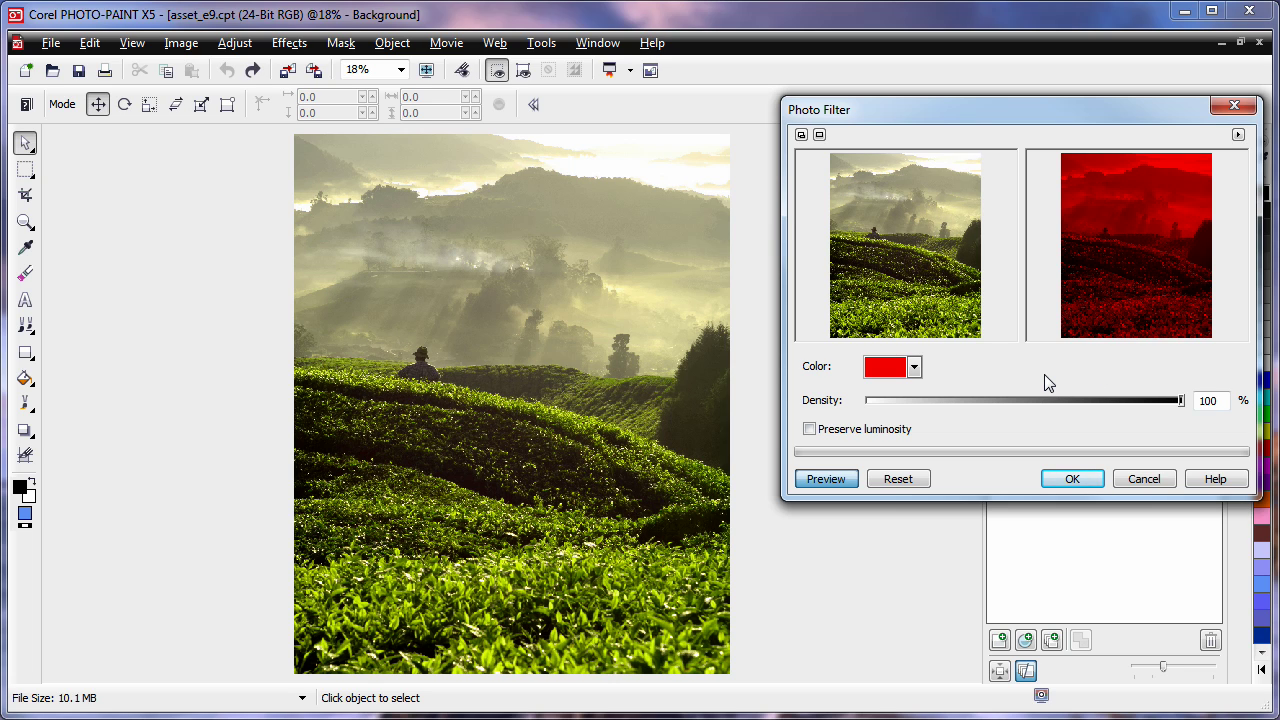
{"action": "left_click", "coordinate": [913, 367]}
{"action": "left_click", "coordinate": [905, 389]}
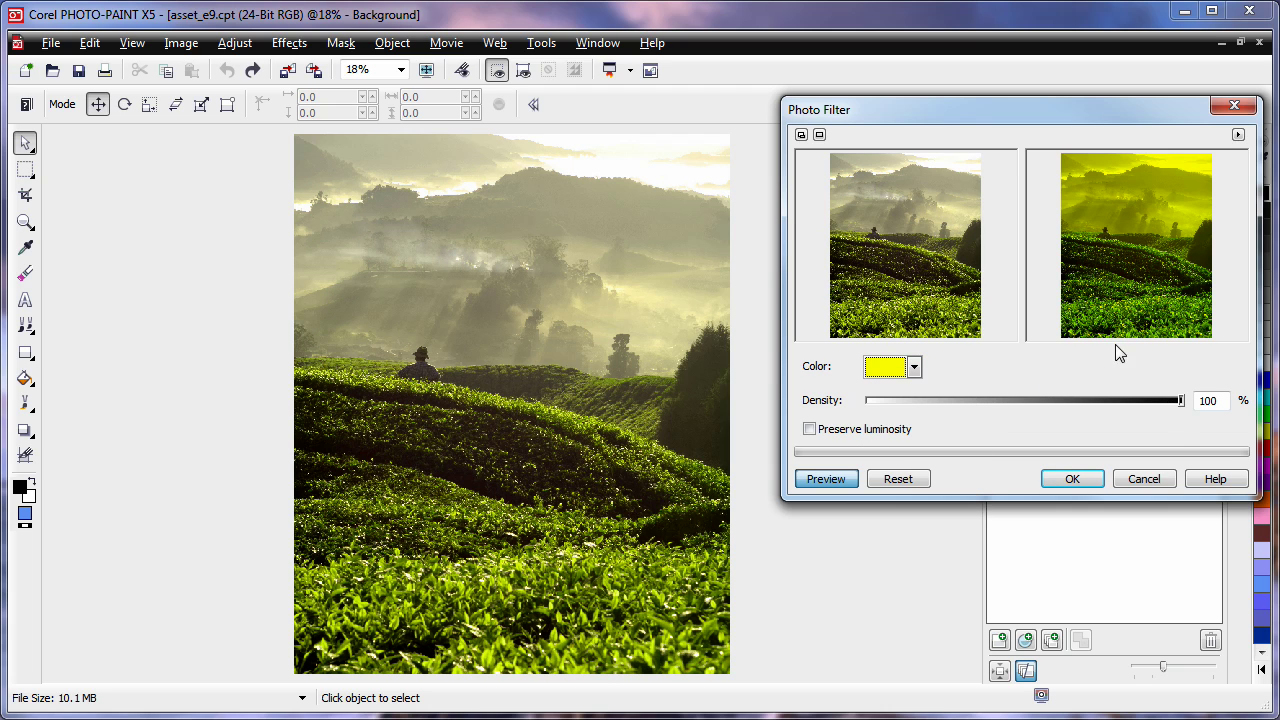
{"action": "left_click_drag", "start_coordinate": [1180, 401], "coordinate": [1046, 413]}
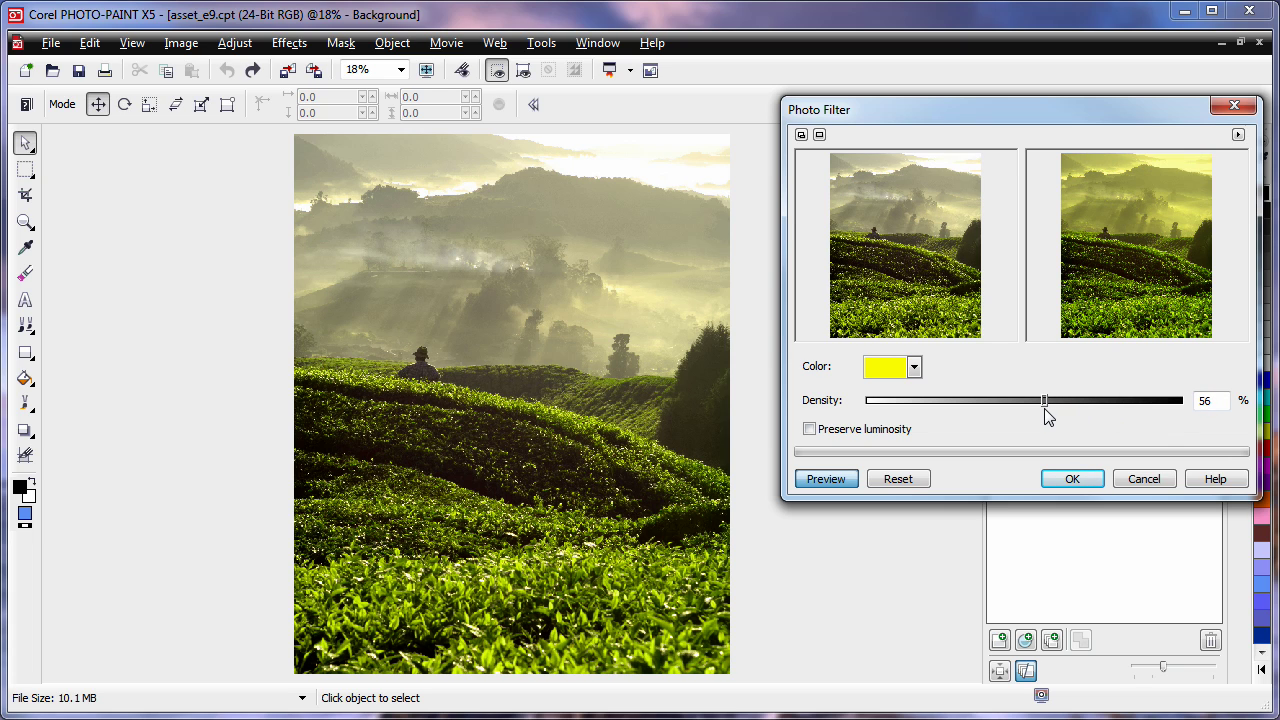
{"action": "left_click", "coordinate": [1078, 482]}
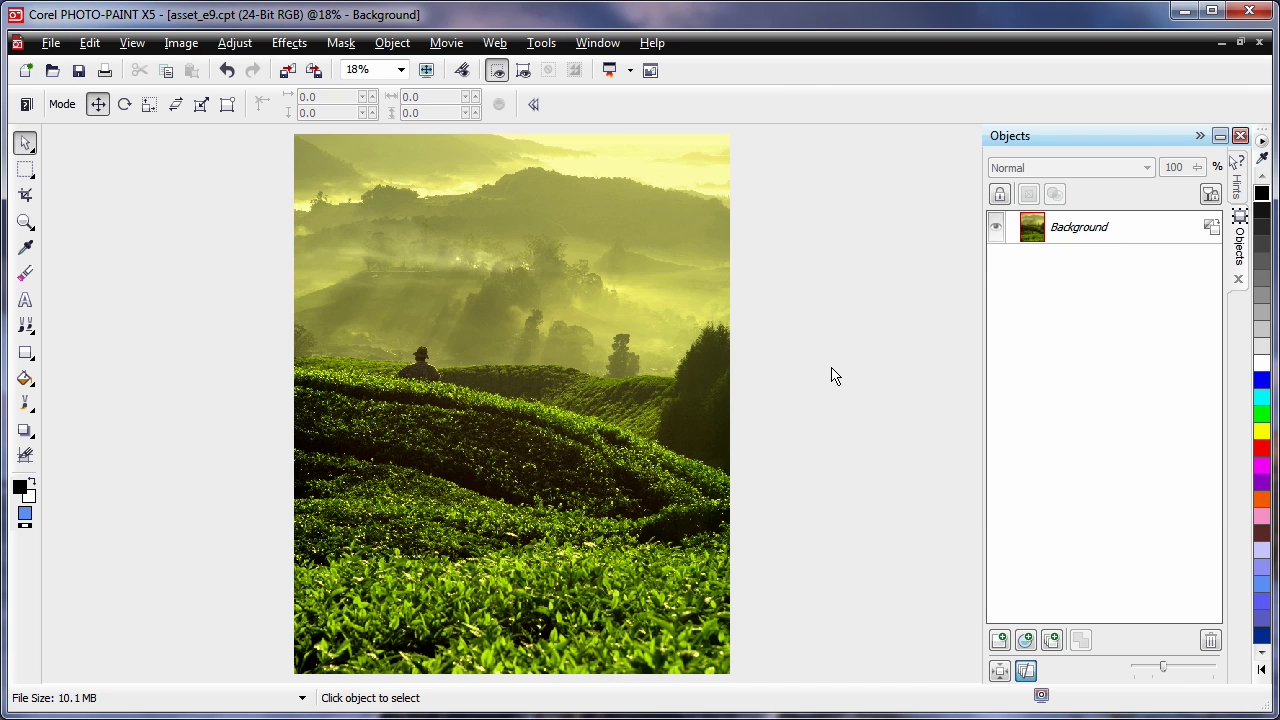
{"action": "key", "text": "ctrl+z"}
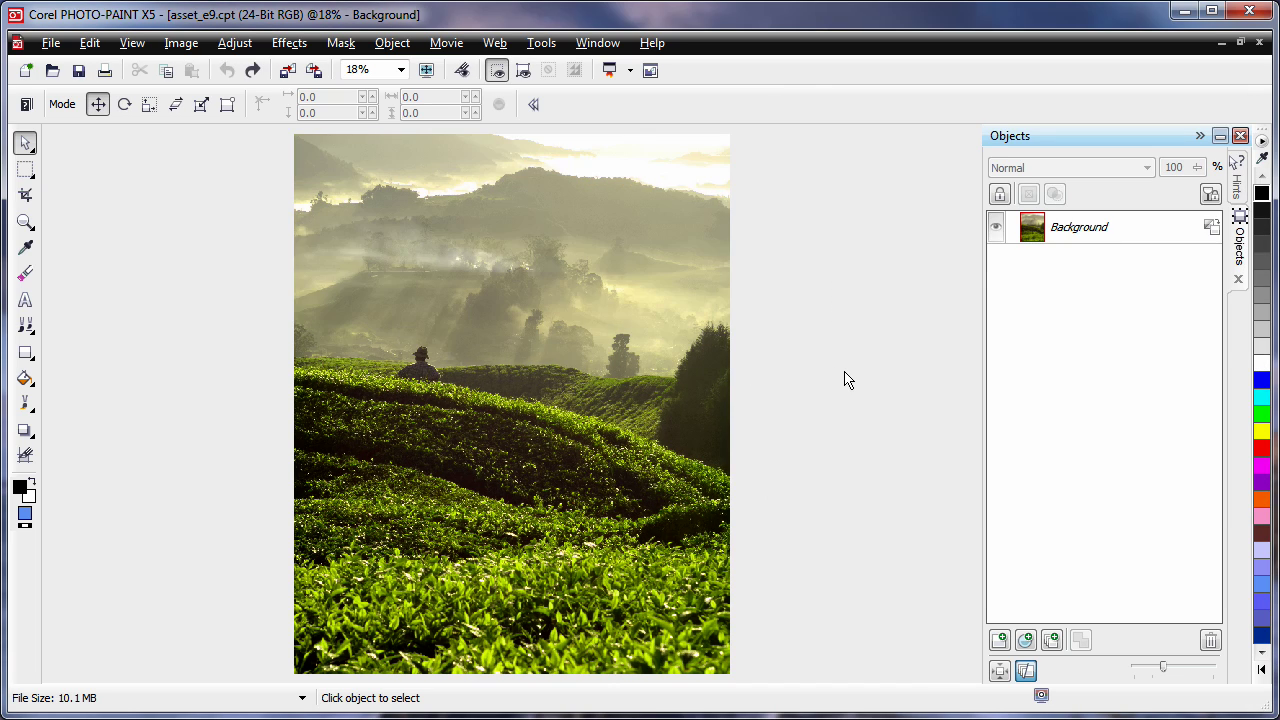
{"action": "key", "text": "ctrl+y"}
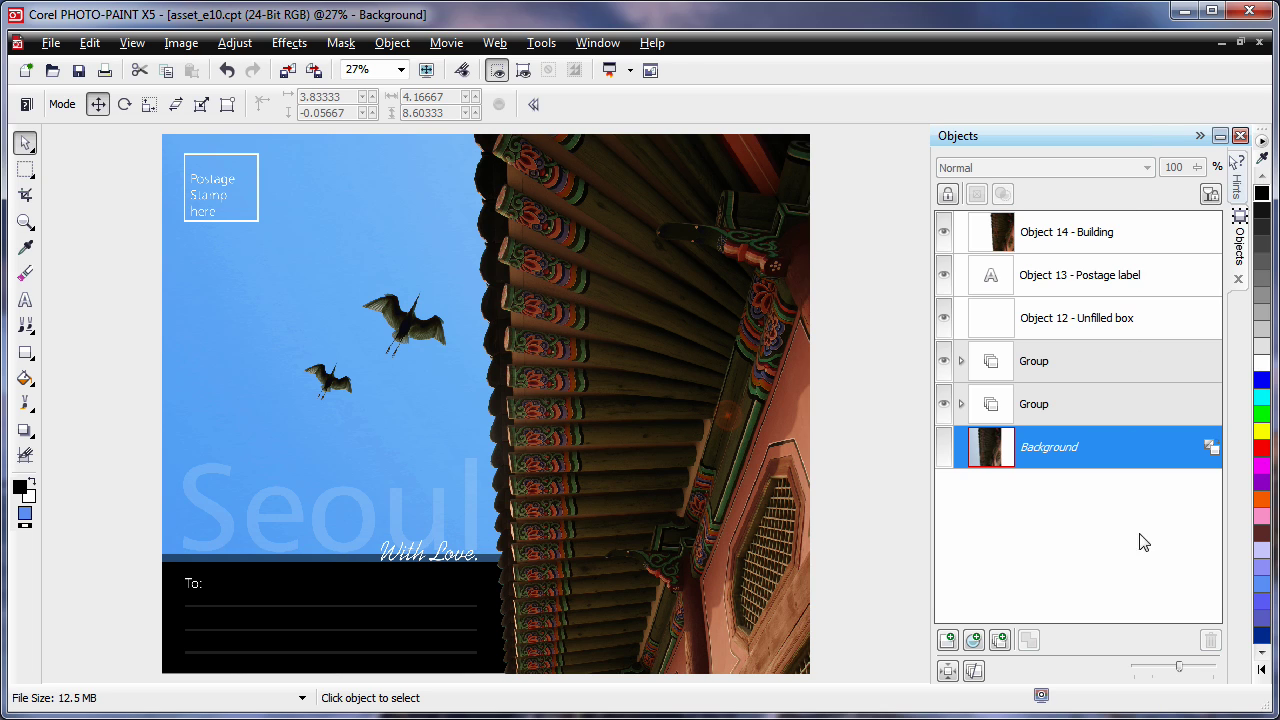
Step: Enlarge the Objects docker thumbnails, toggle Thumbnail Extents Mode, and enable Groups View Mode
{"action": "left_click_drag", "start_coordinate": [1181, 676], "coordinate": [1210, 674]}
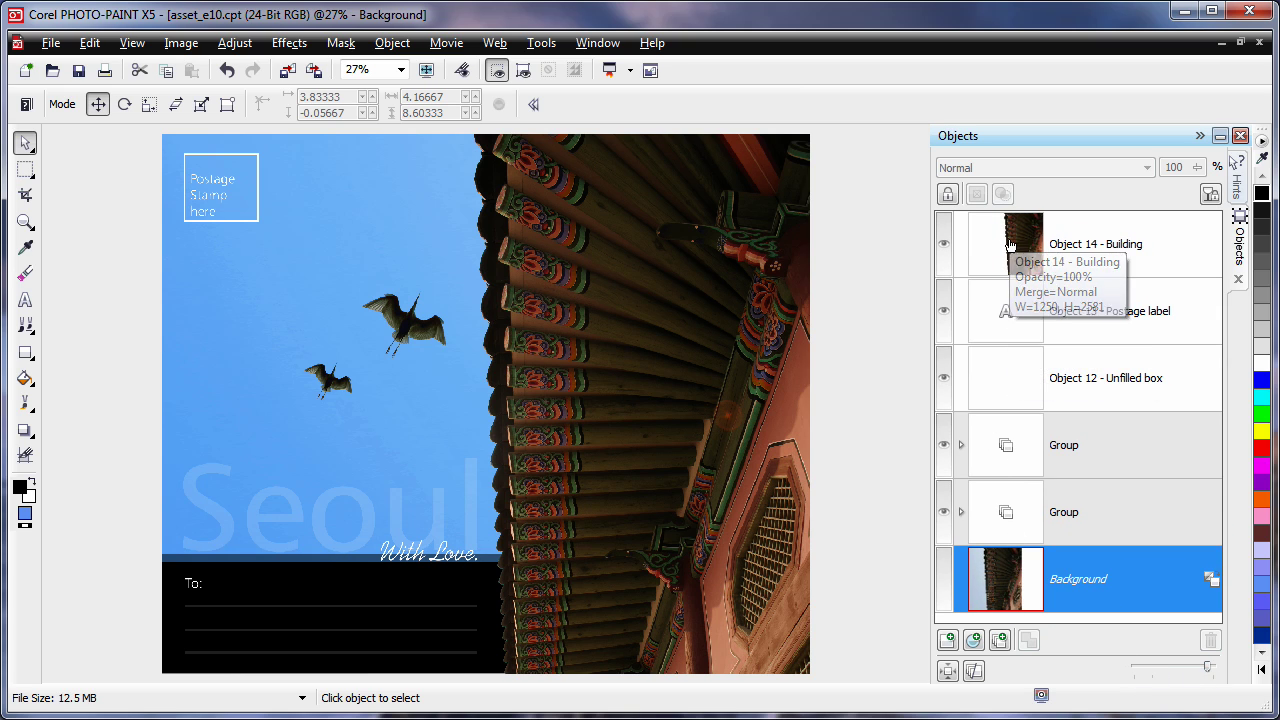
{"action": "left_click", "coordinate": [947, 672]}
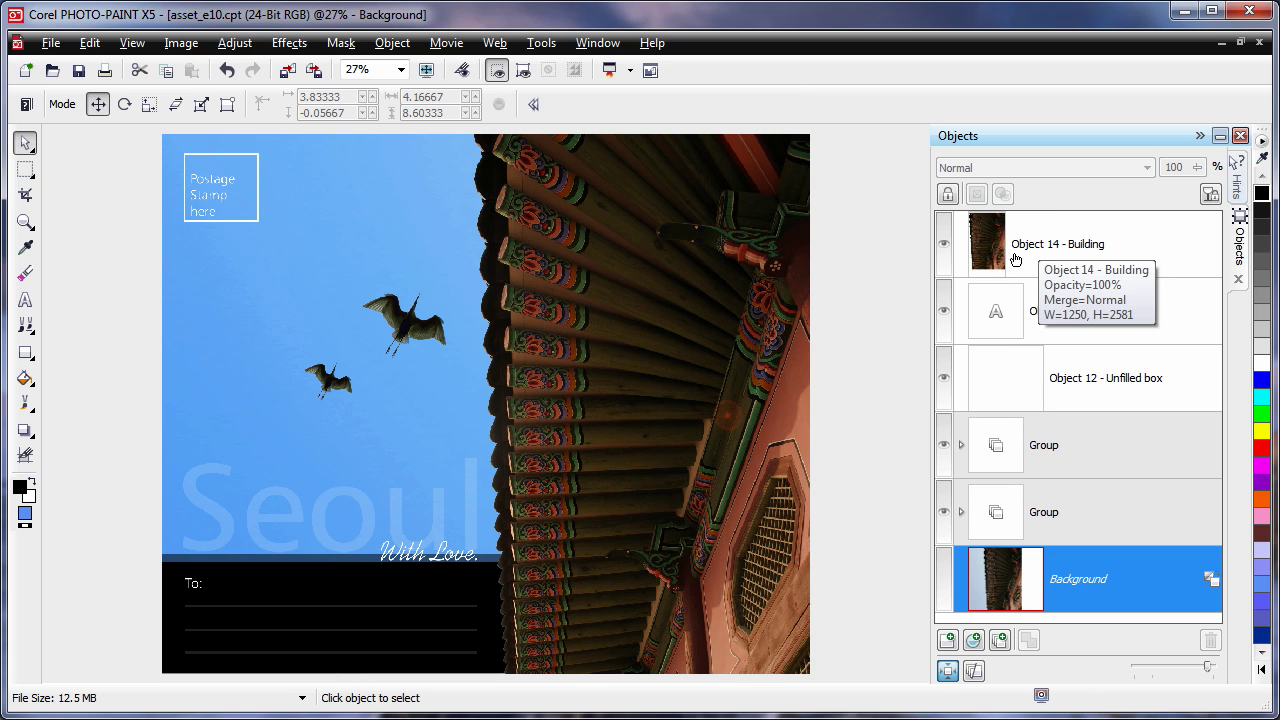
{"action": "left_click", "coordinate": [947, 671]}
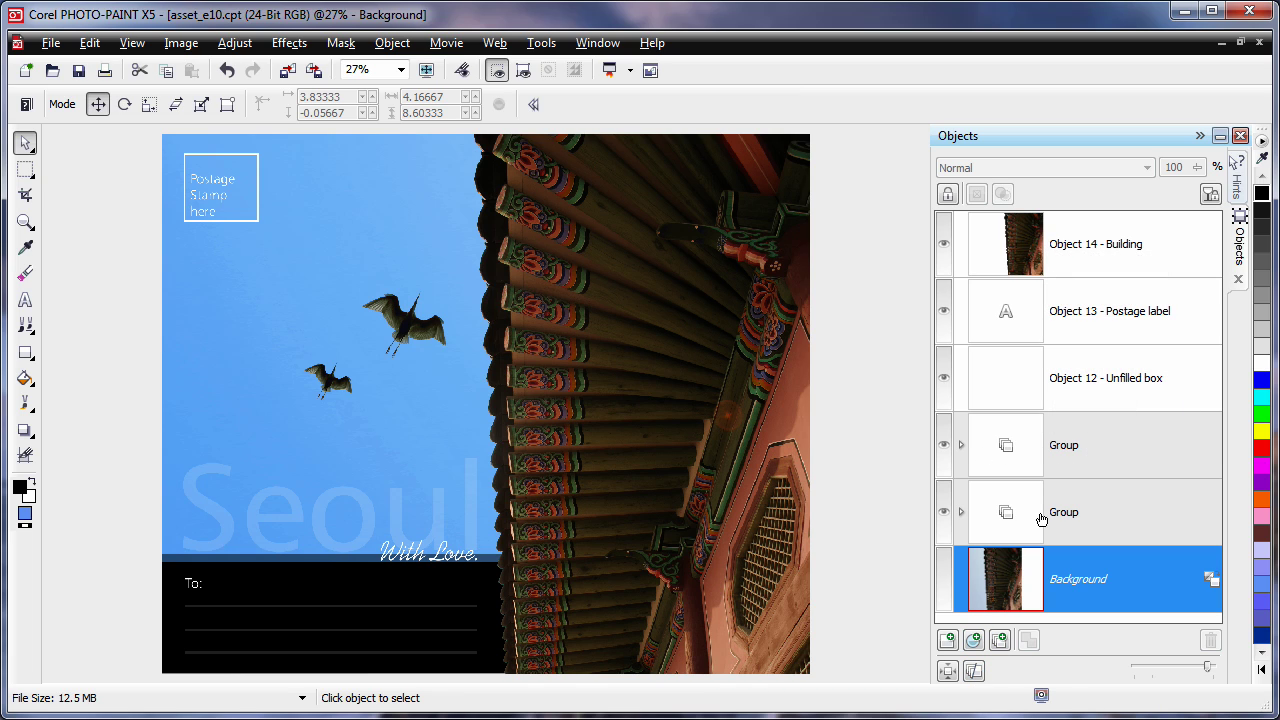
{"action": "left_click", "coordinate": [974, 672]}
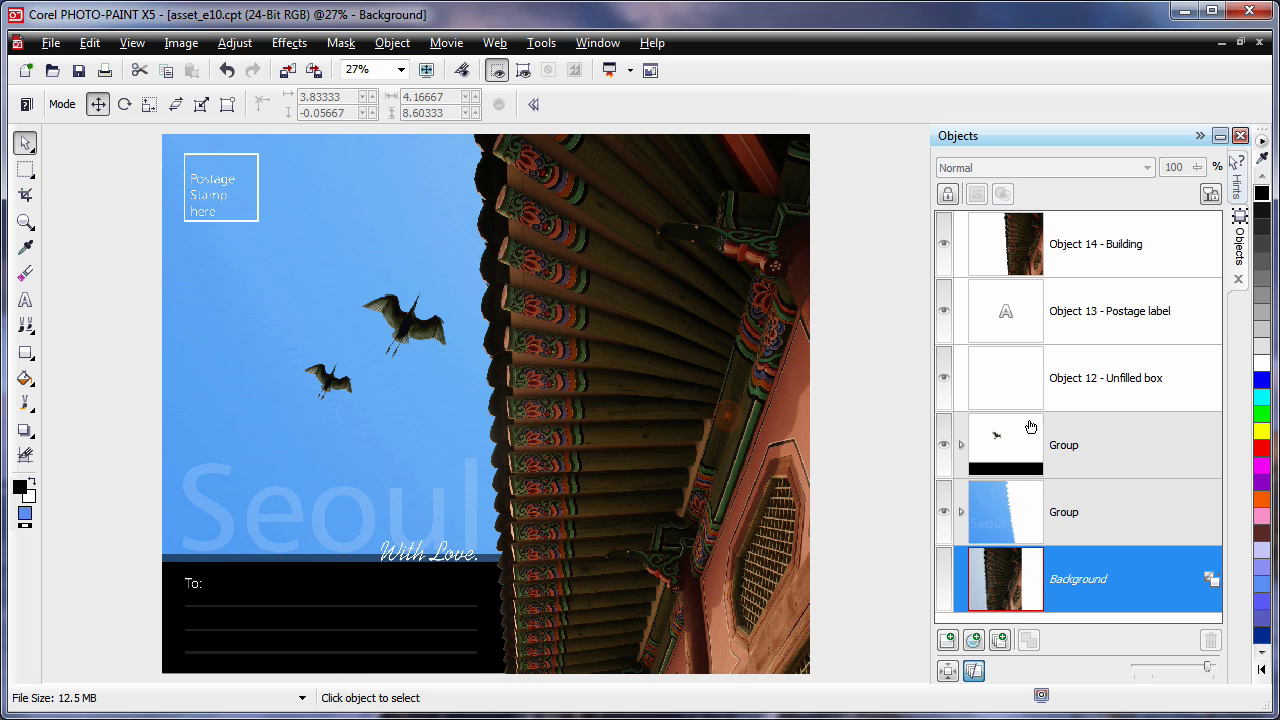
Step: Expand the group, select Bigger Bird, Smaller Bird and With love, then collapse it
{"action": "left_click", "coordinate": [961, 446]}
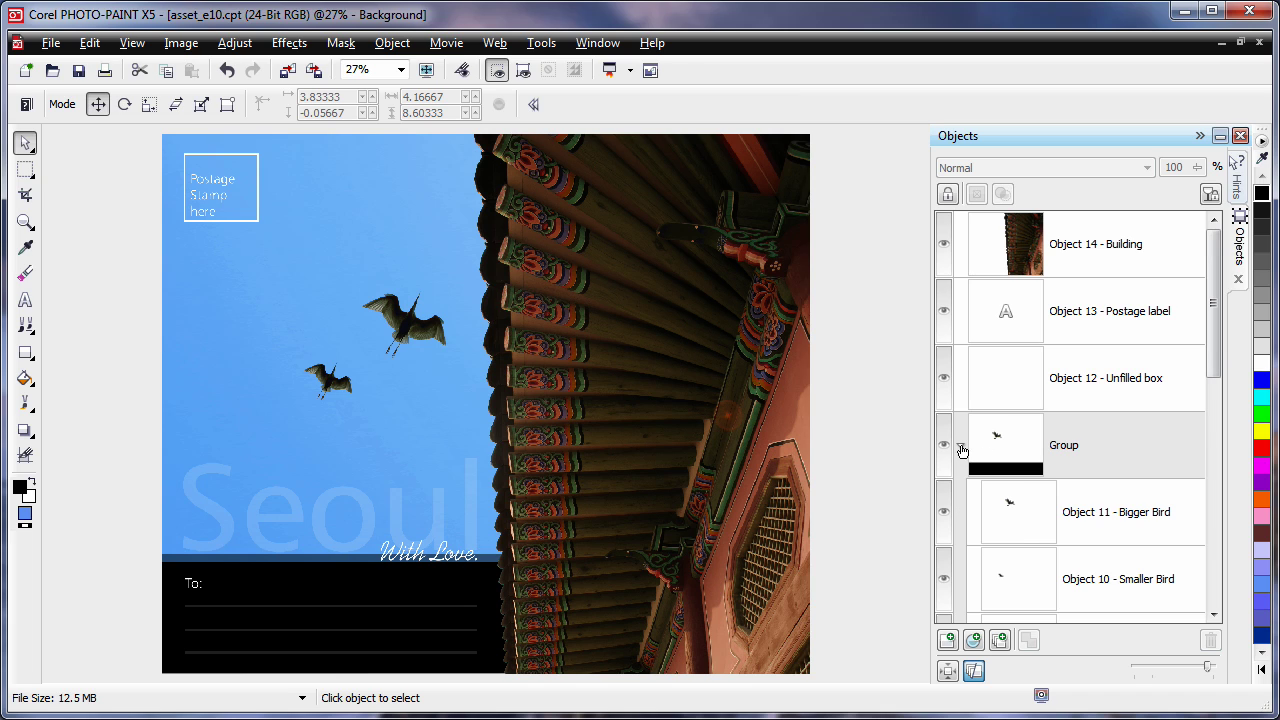
{"action": "left_click_drag", "start_coordinate": [1214, 355], "coordinate": [1212, 428]}
{"action": "left_click", "coordinate": [1130, 318]}
{"action": "left_click", "coordinate": [1113, 385]}
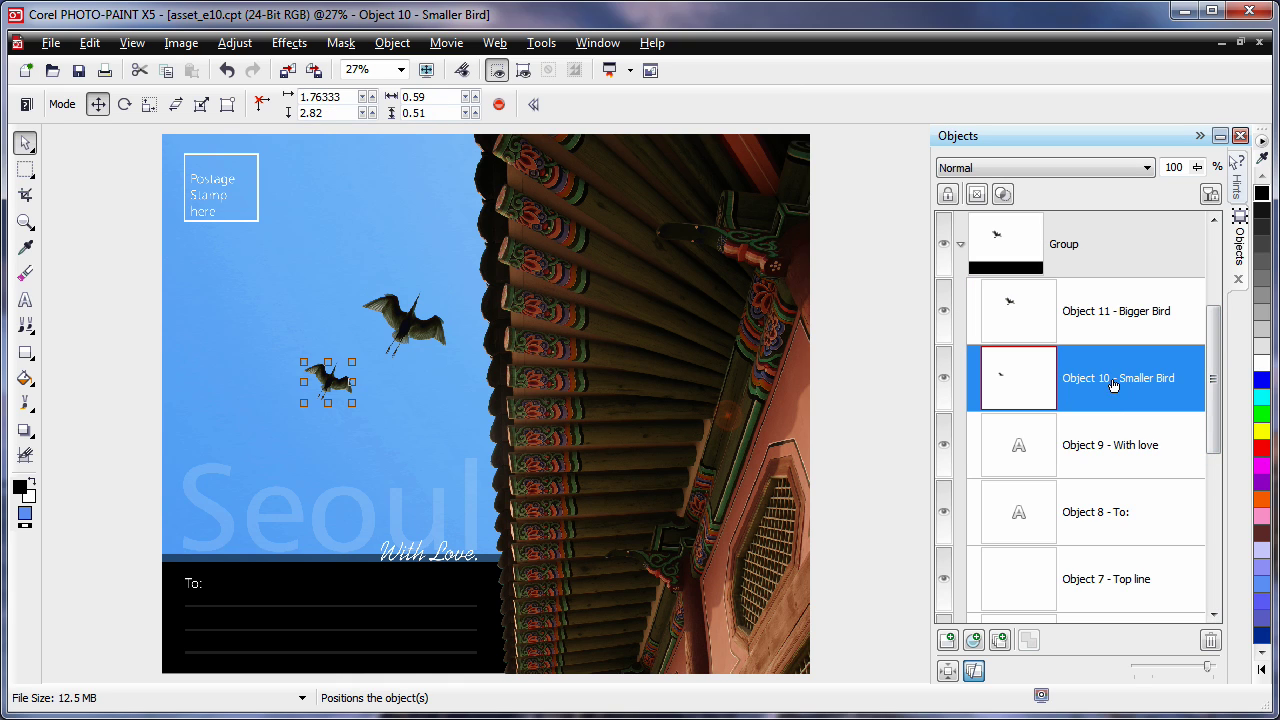
{"action": "left_click", "coordinate": [1116, 450]}
{"action": "left_click", "coordinate": [961, 246]}
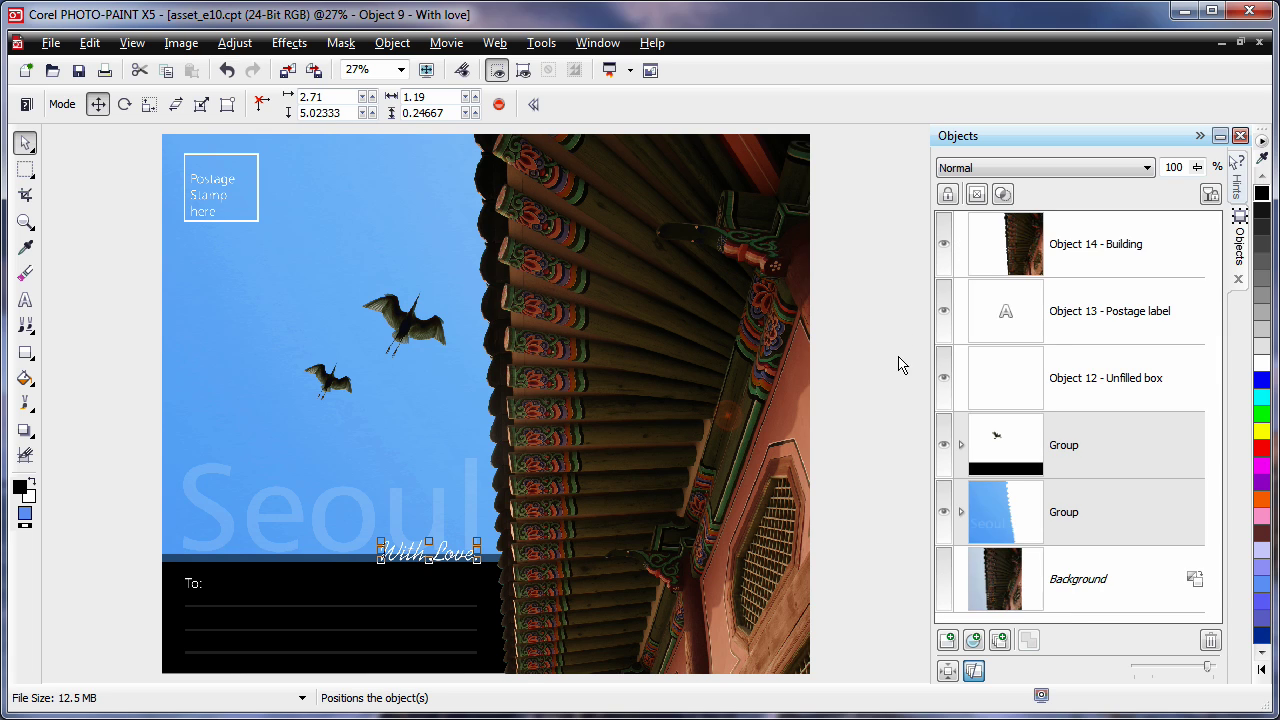